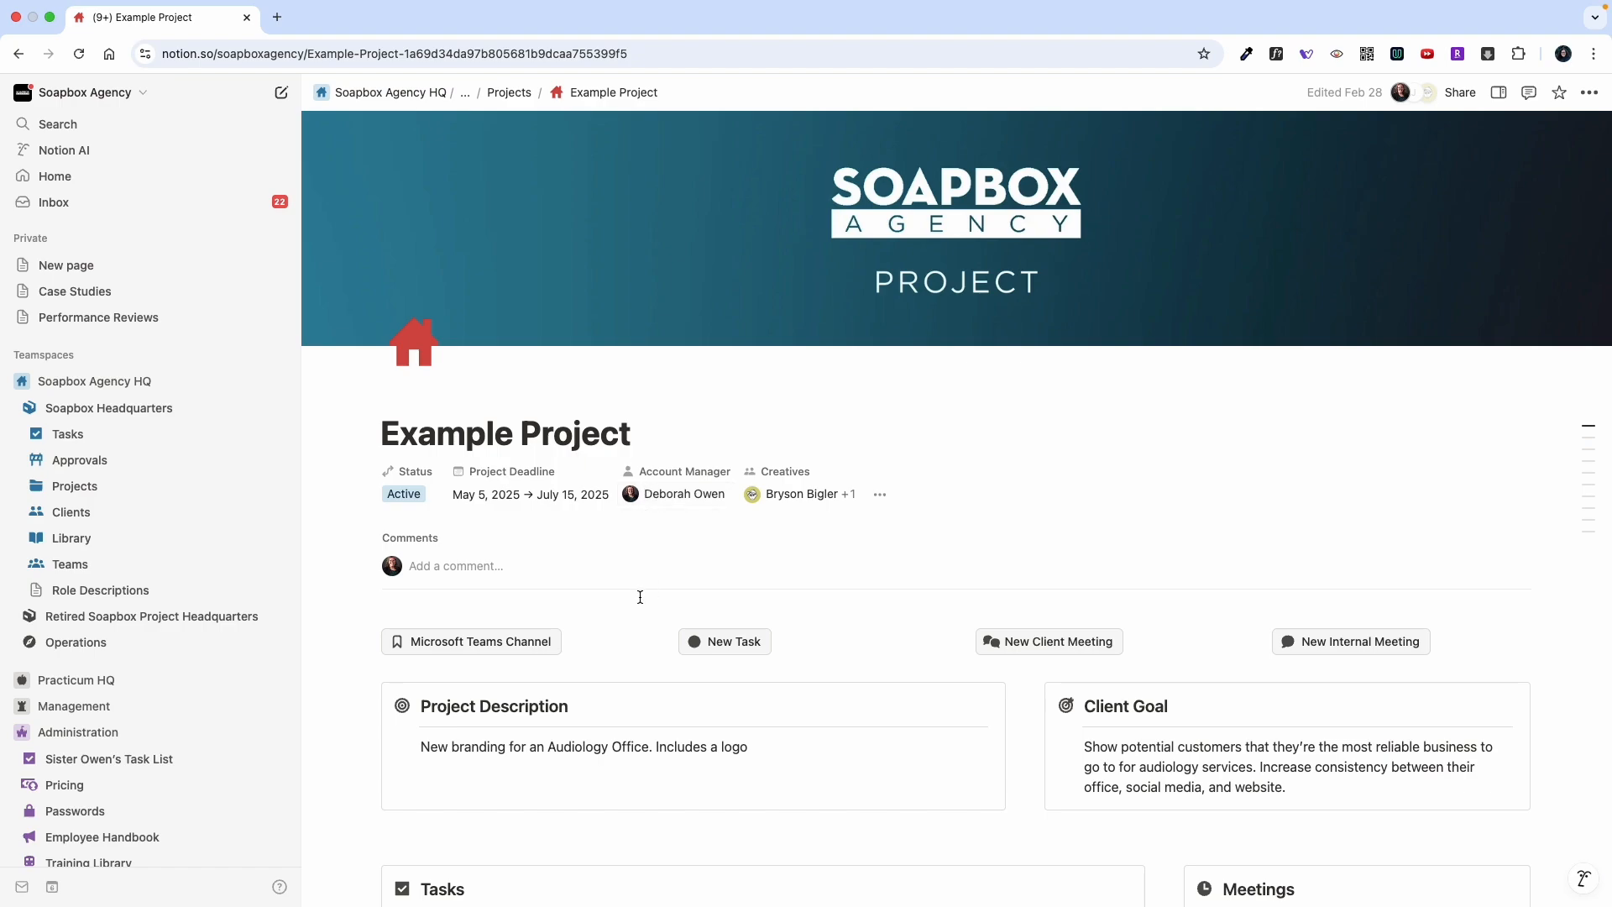
- Create a new task from the Example Project page and open the created task page
{"action": "scroll", "coordinate": [640, 596], "scroll_direction": "down", "scroll_amount": 7}
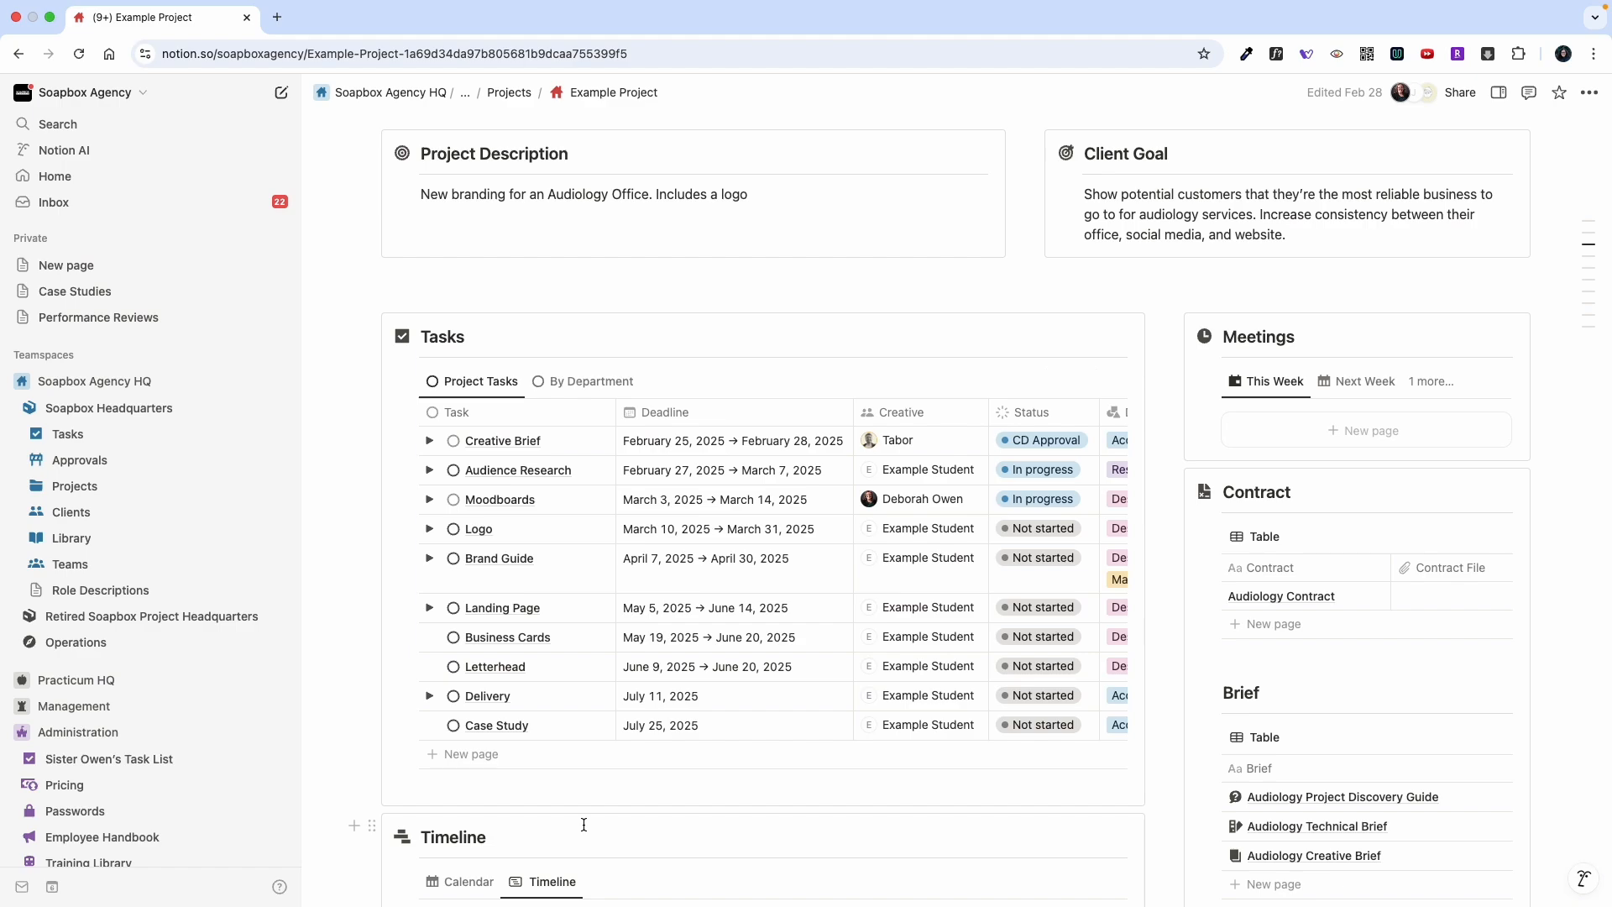
{"action": "scroll", "coordinate": [584, 824], "scroll_direction": "up", "scroll_amount": 7}
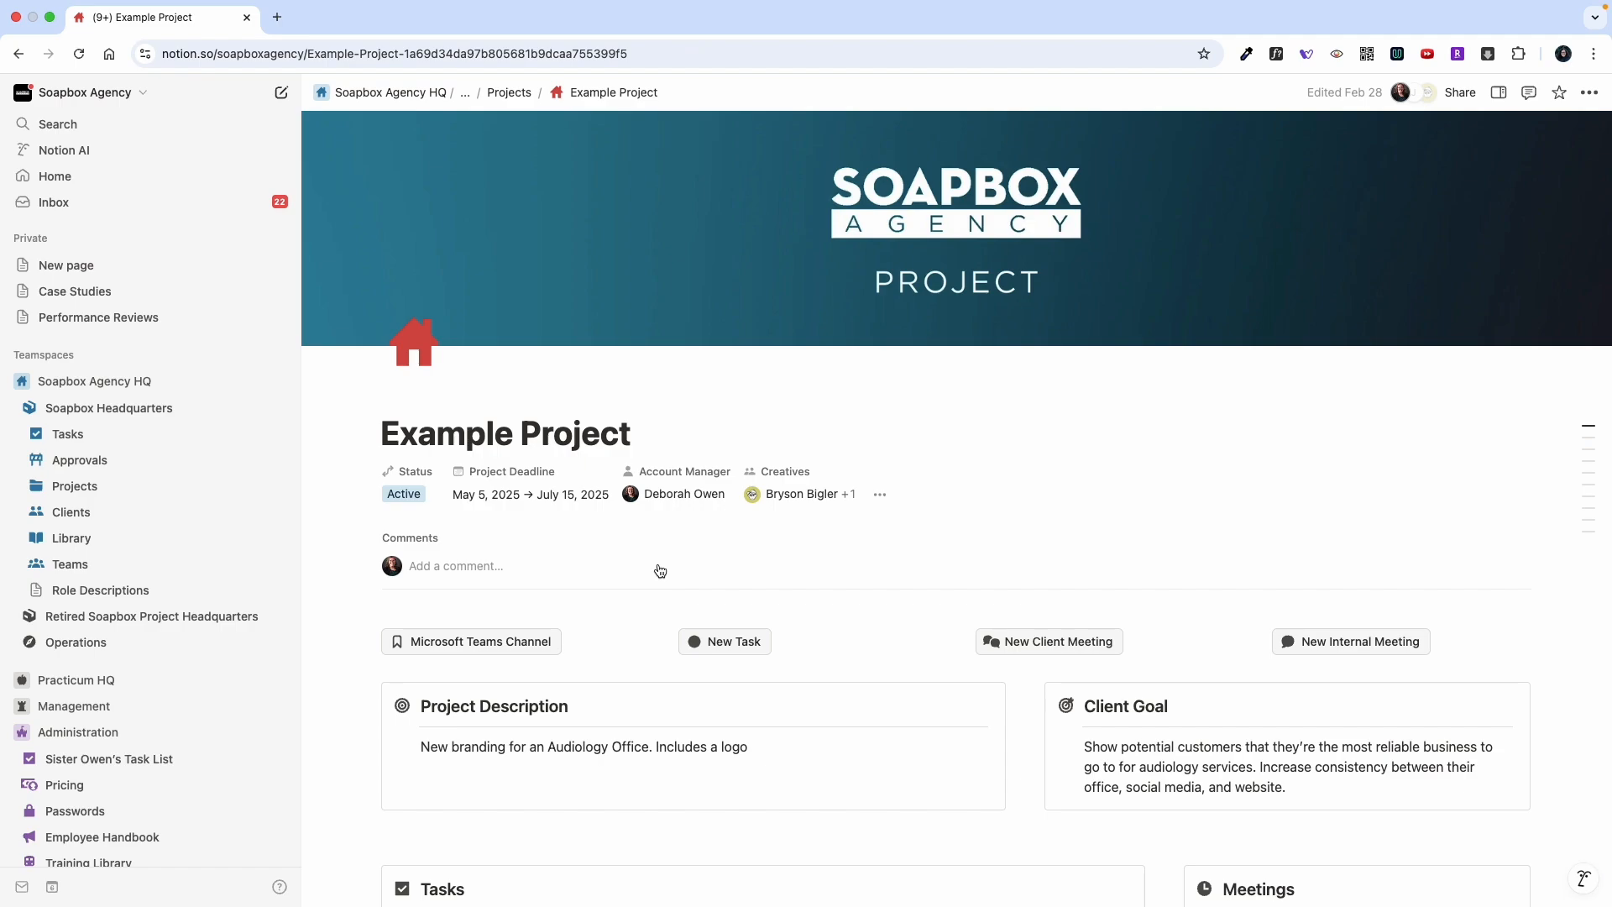
{"action": "scroll", "coordinate": [659, 571], "scroll_direction": "down", "scroll_amount": 1}
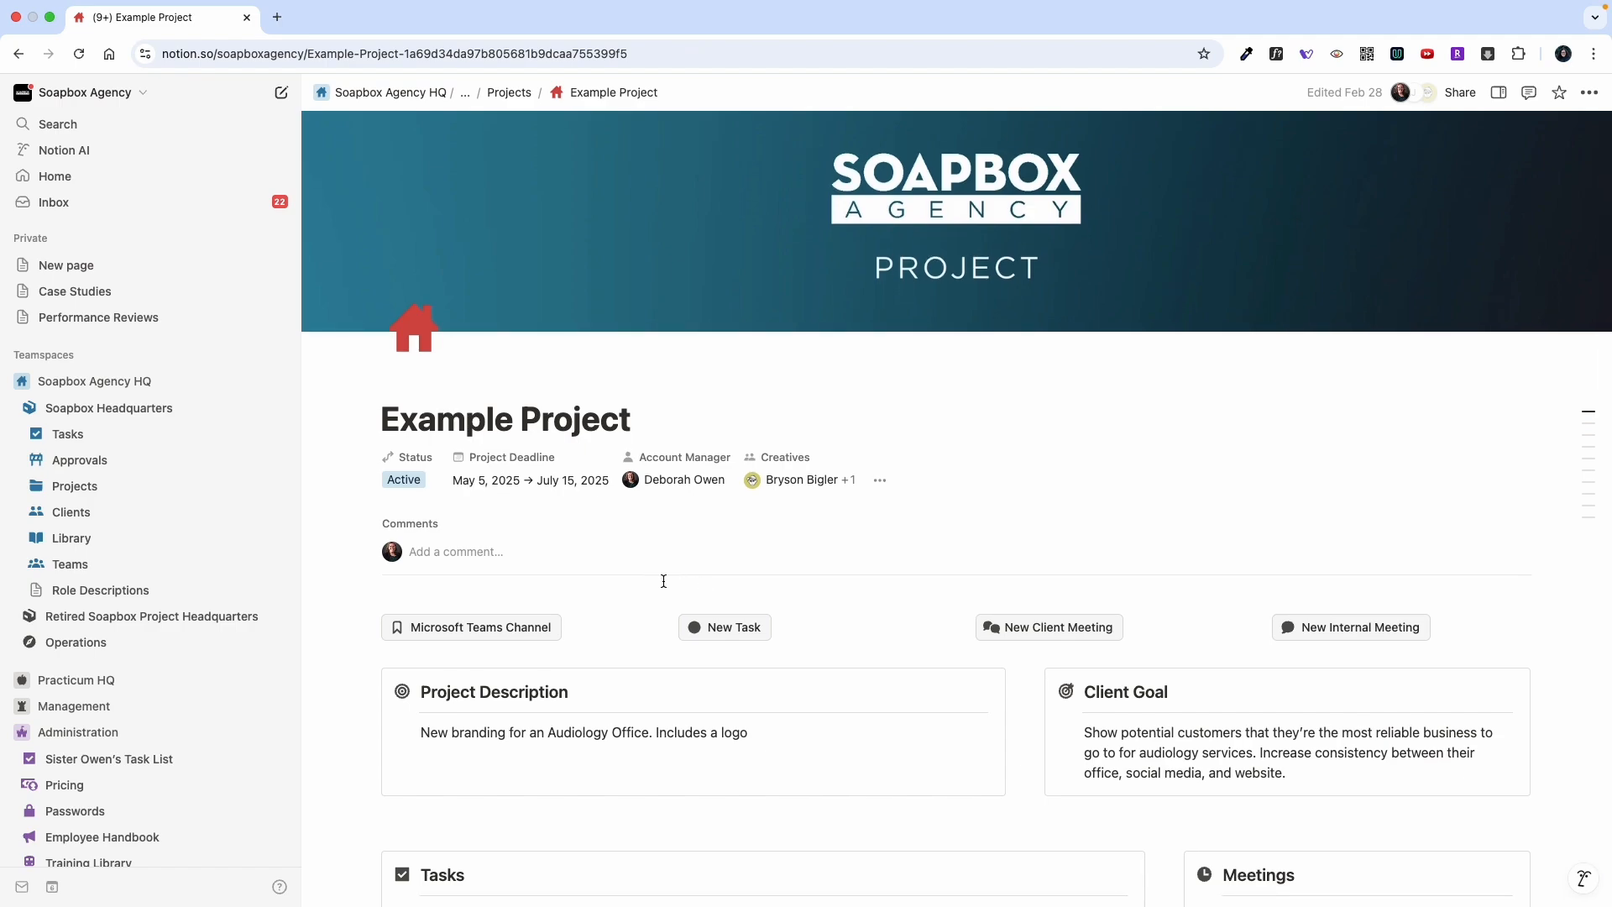
{"action": "scroll", "coordinate": [654, 587], "scroll_direction": "down", "scroll_amount": 6}
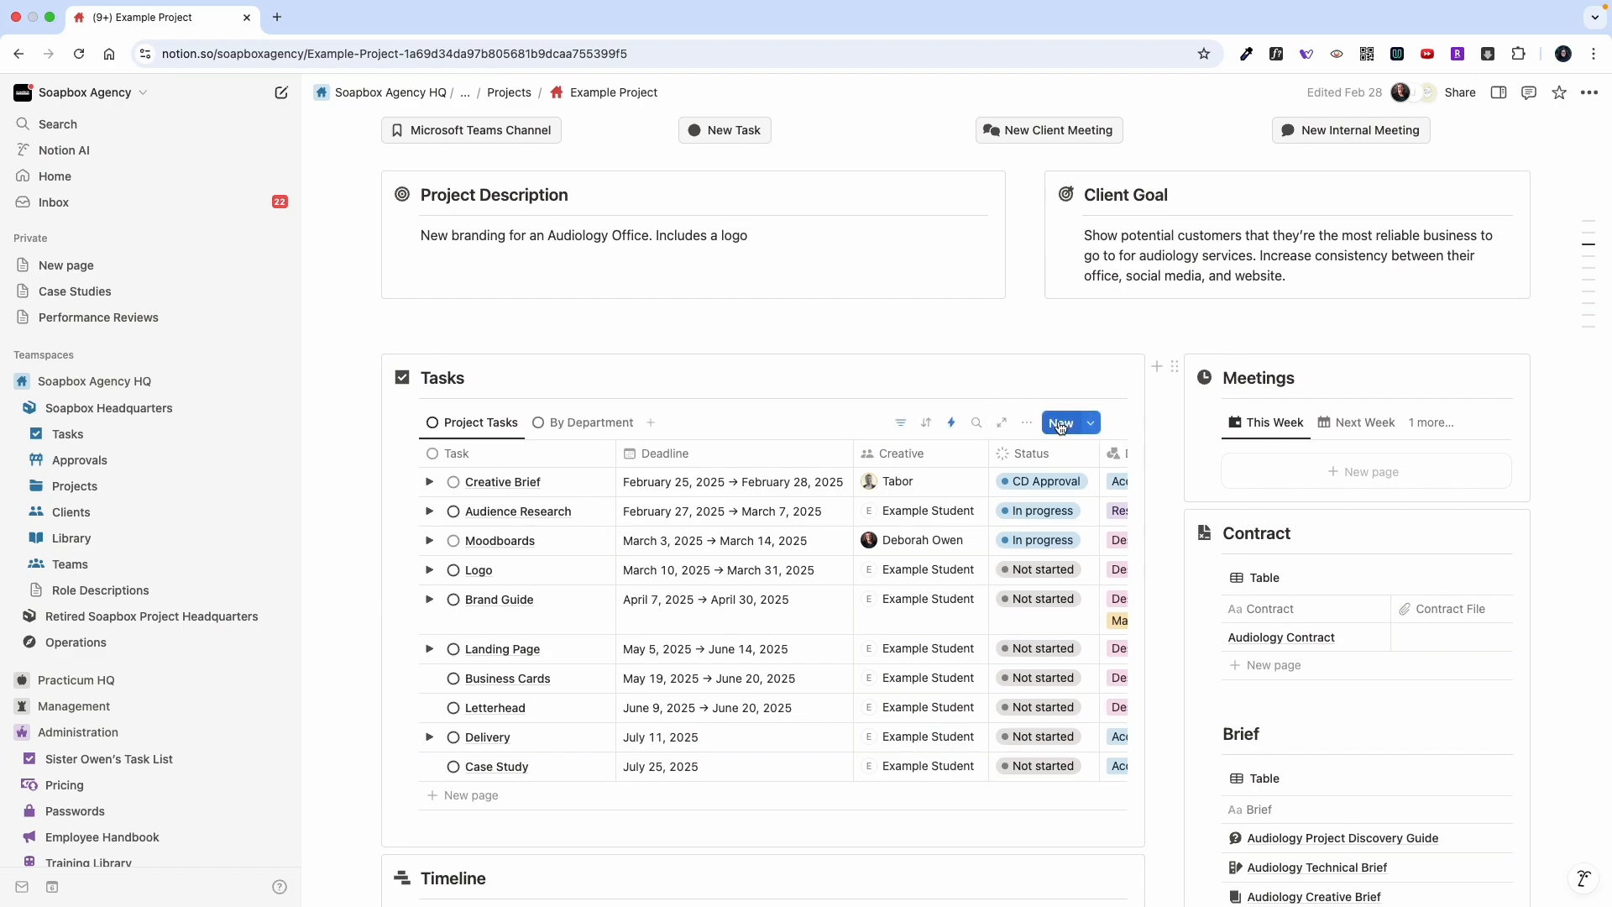
{"action": "scroll", "coordinate": [712, 366], "scroll_direction": "up", "scroll_amount": 6}
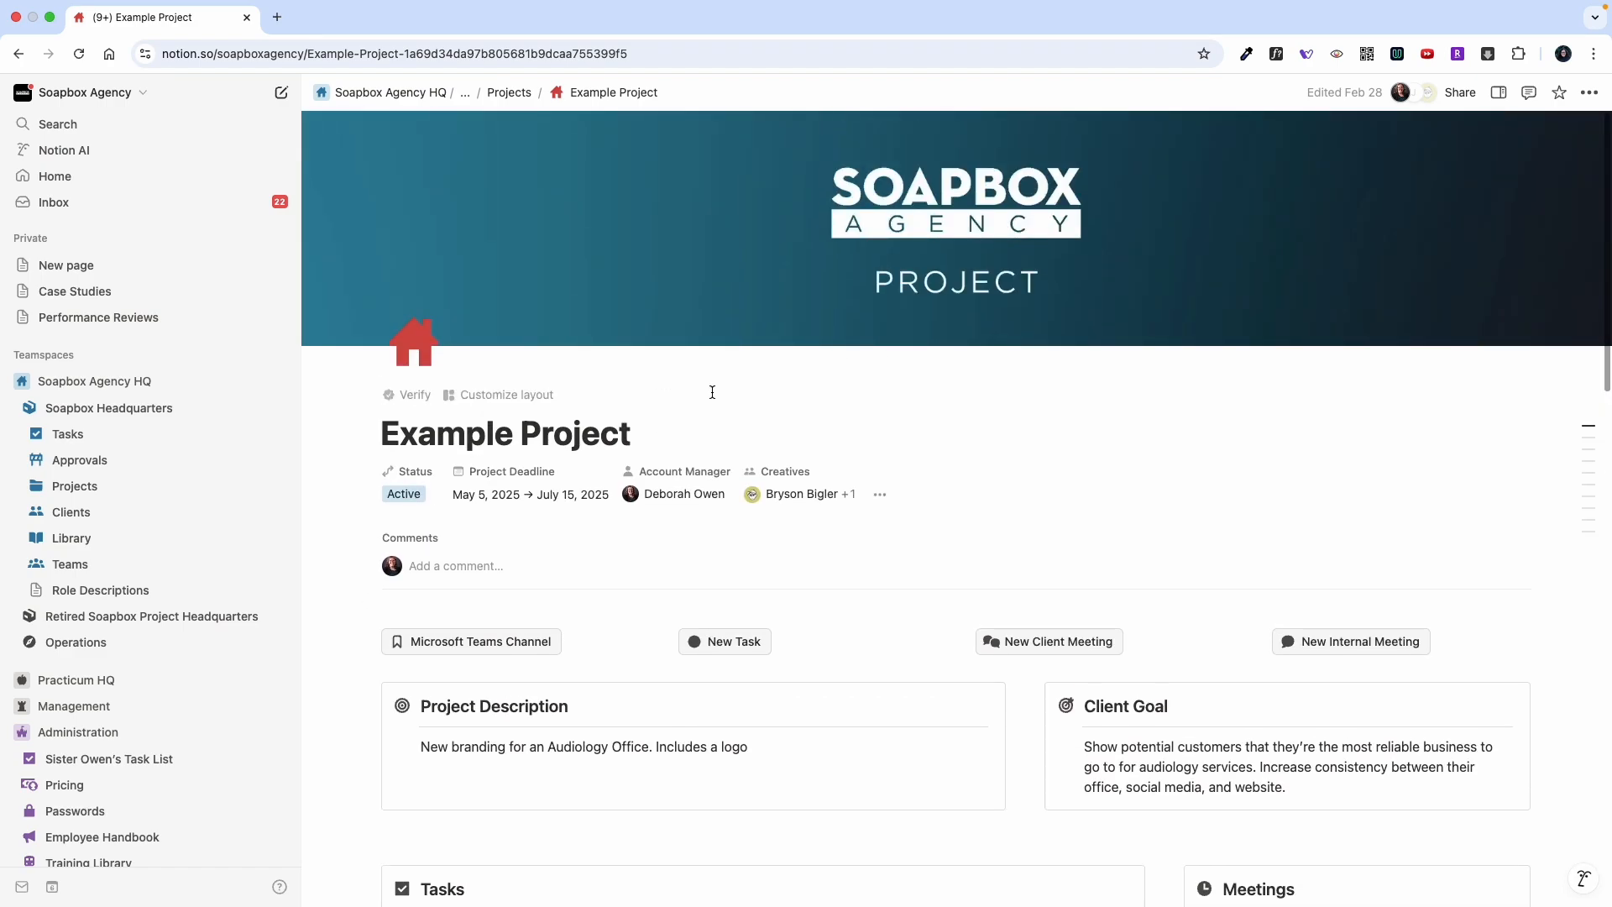
{"action": "left_click", "coordinate": [705, 653]}
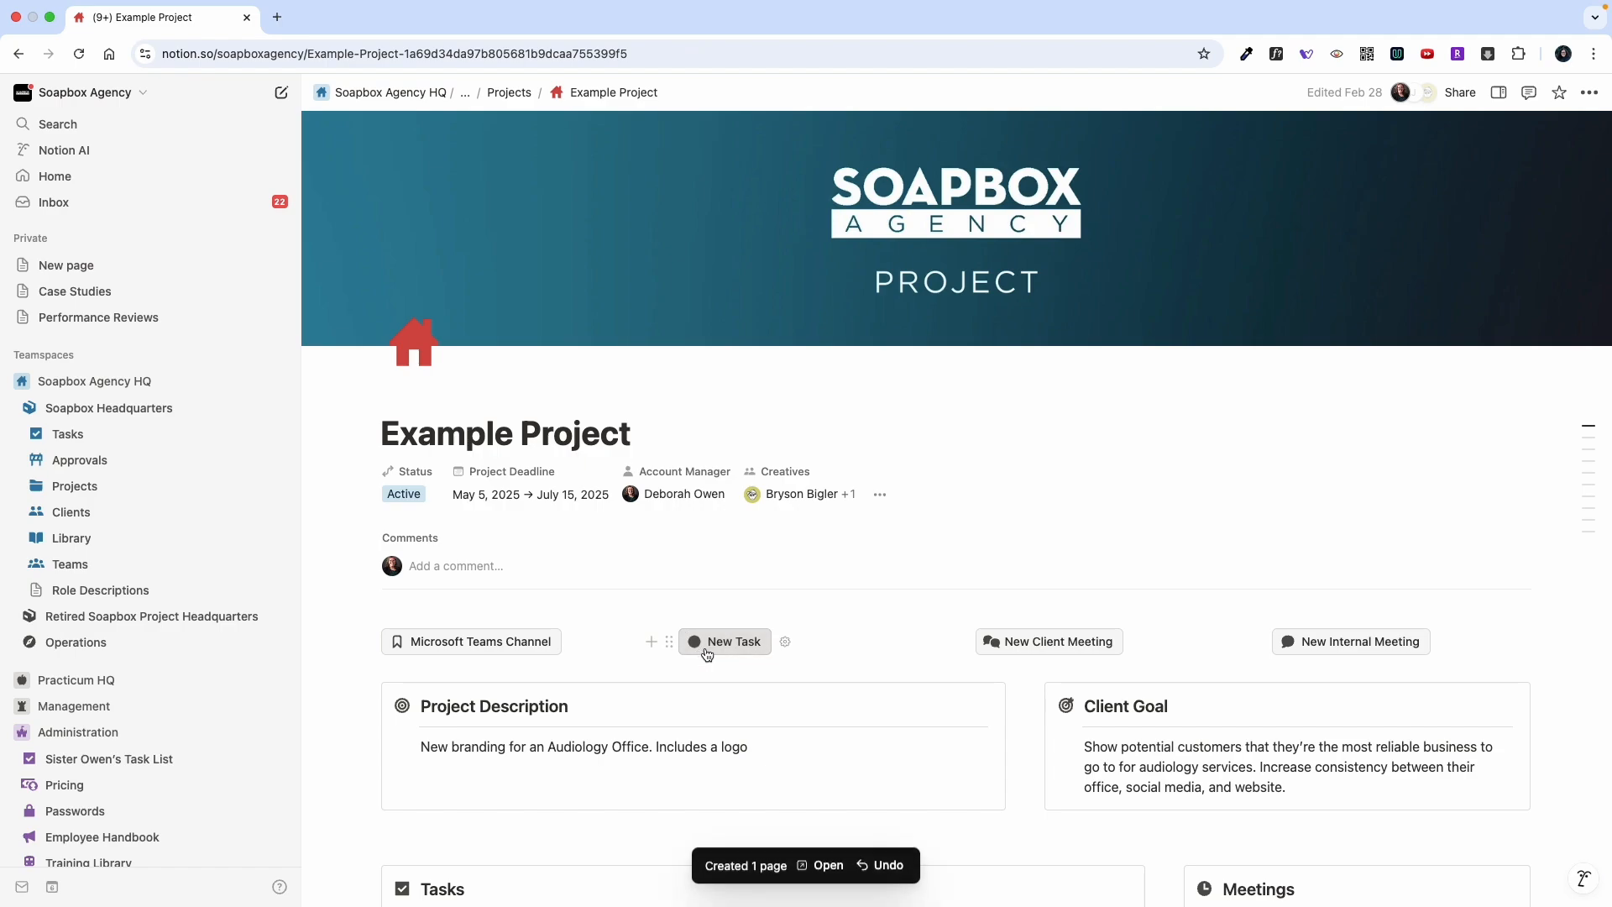
{"action": "left_click", "coordinate": [820, 865]}
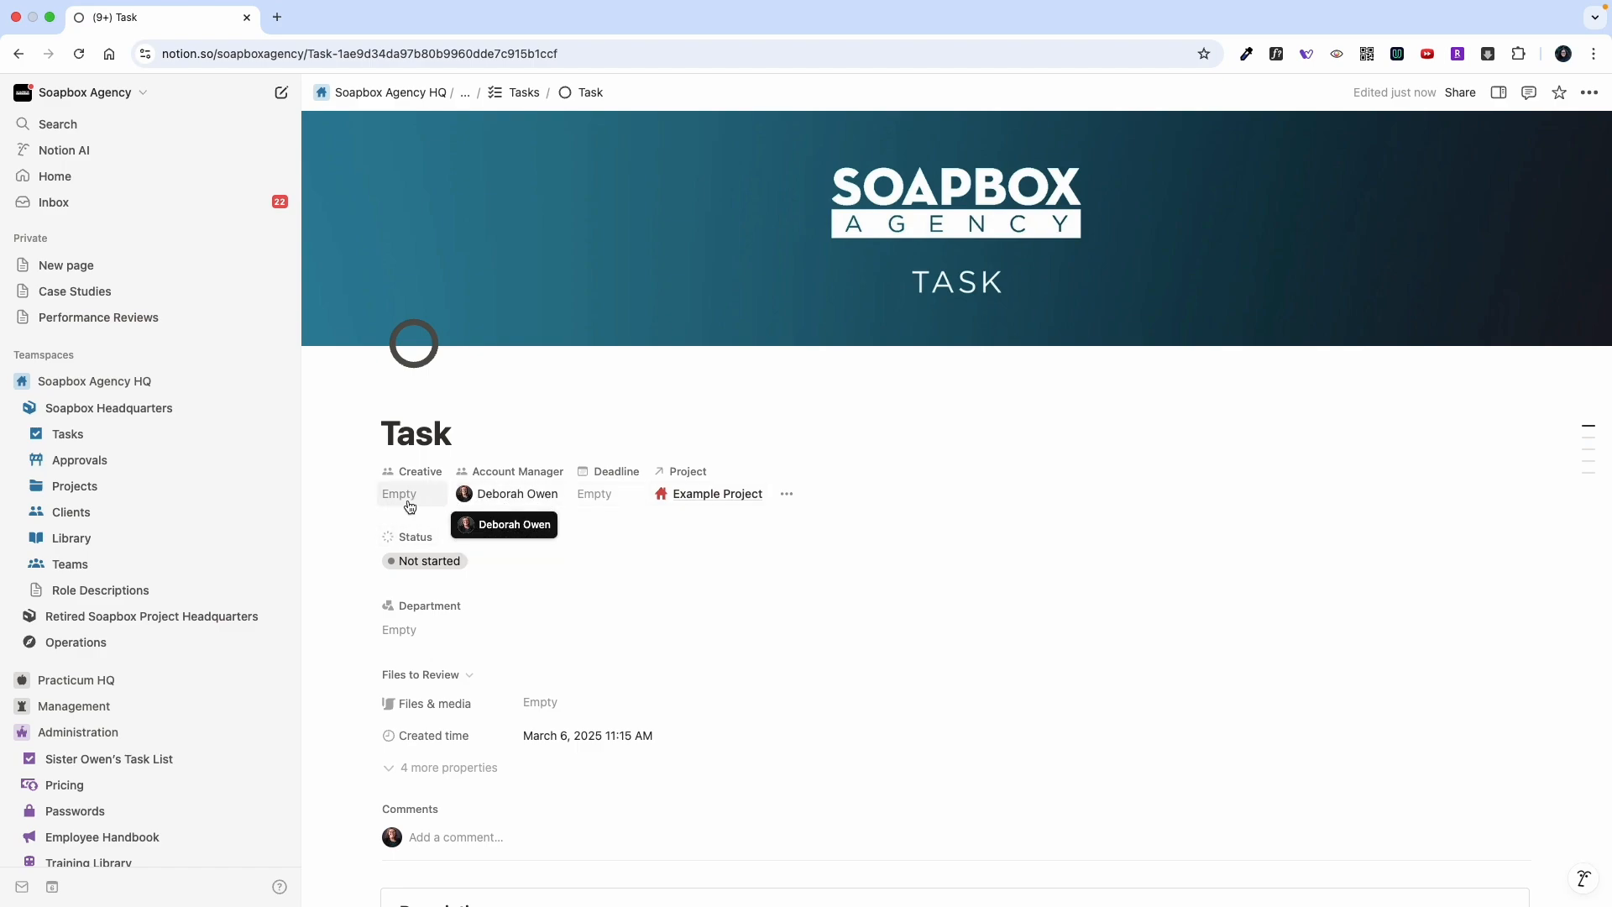
- Rename the new task as Animated Logo
{"action": "double_click", "coordinate": [411, 434]}
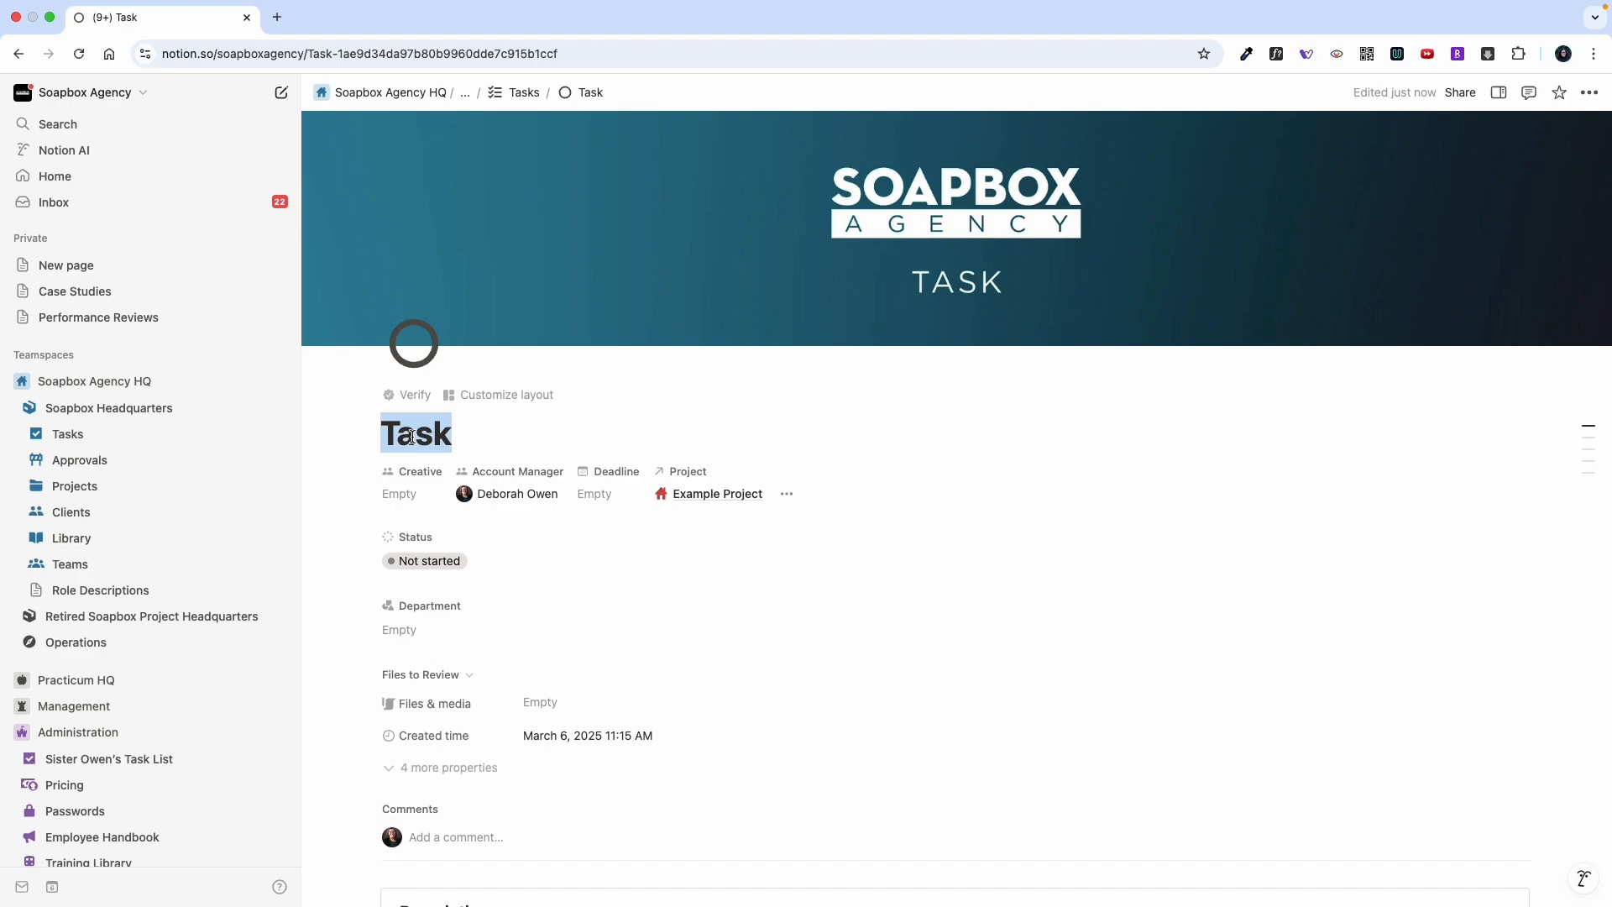
{"action": "type", "text": "Animated "}
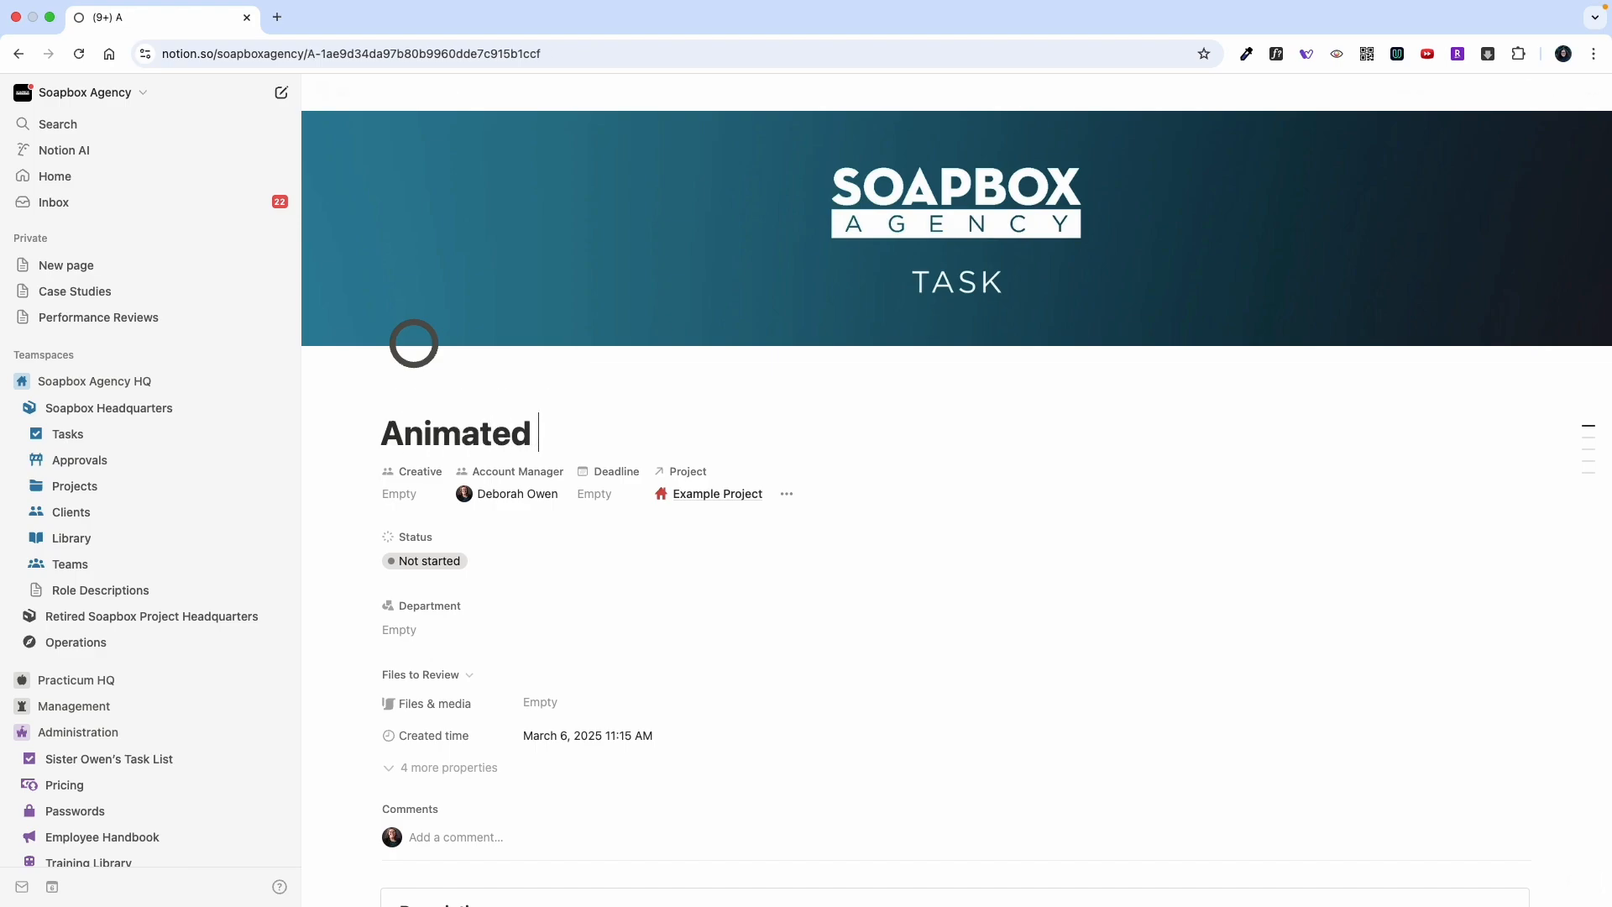
{"action": "type", "text": "Logo"}
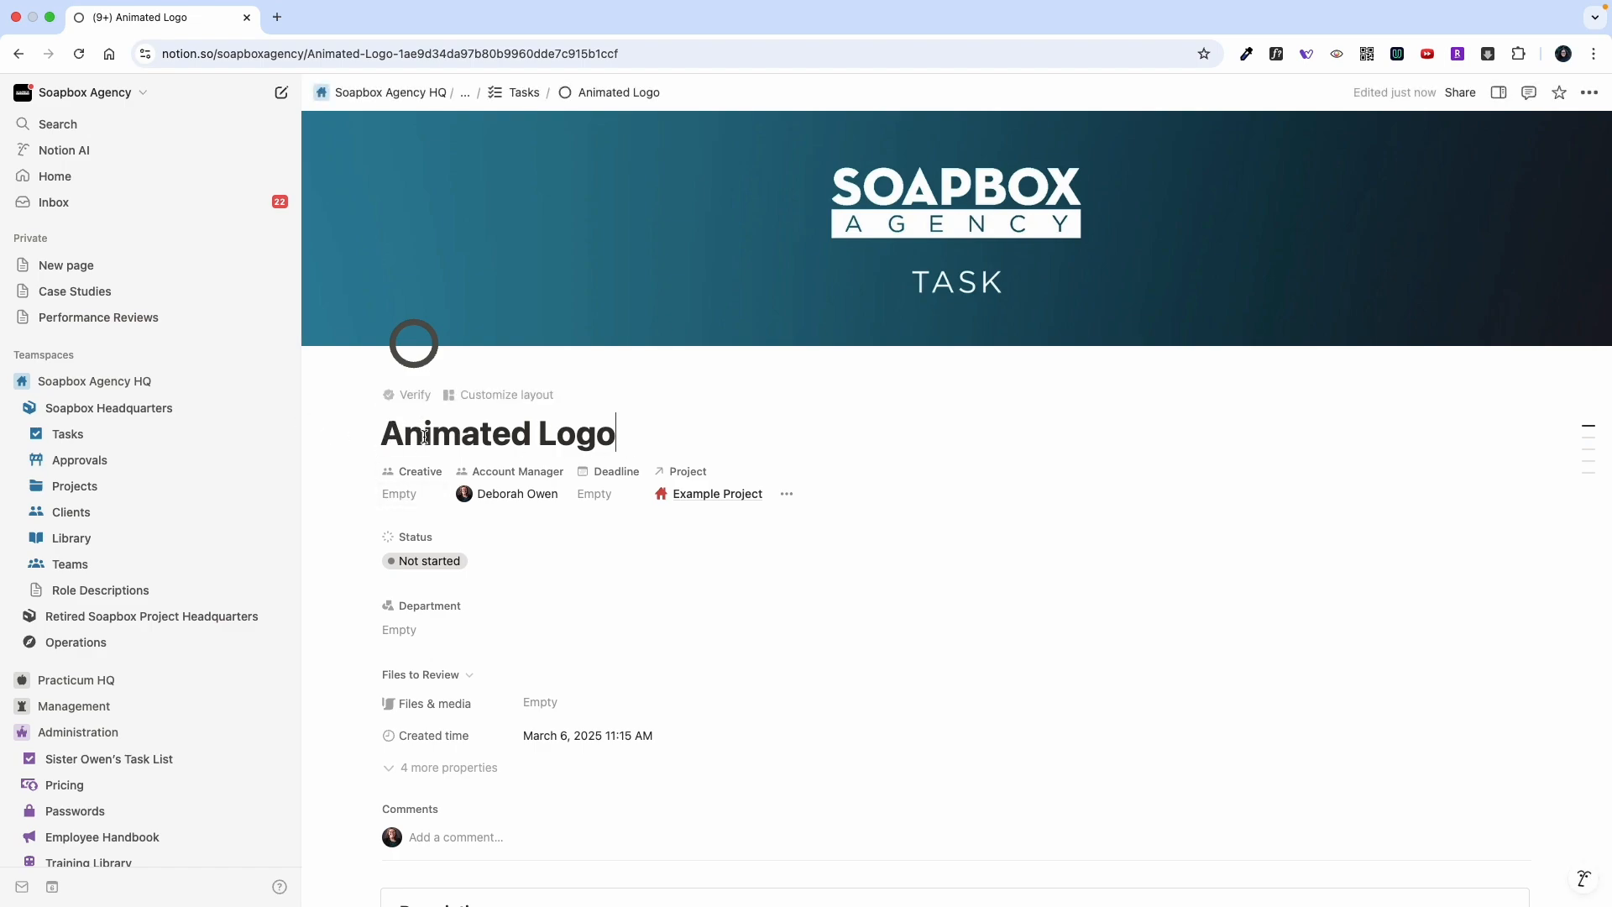
{"action": "left_click_drag", "start_coordinate": [390, 434], "coordinate": [614, 442]}
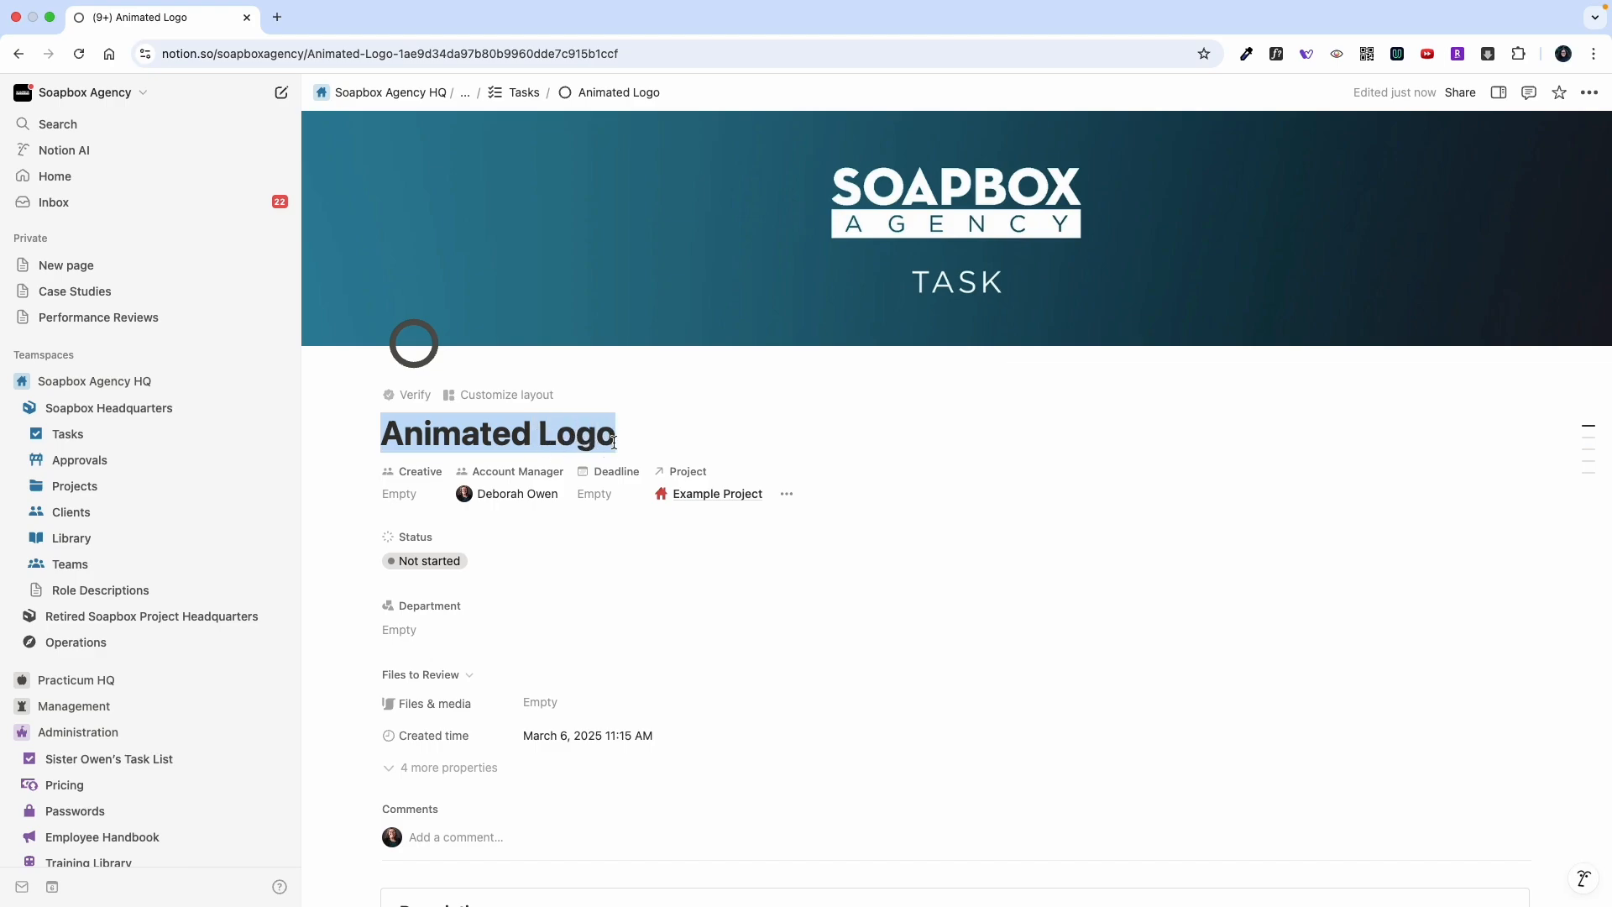
{"action": "left_click", "coordinate": [614, 443]}
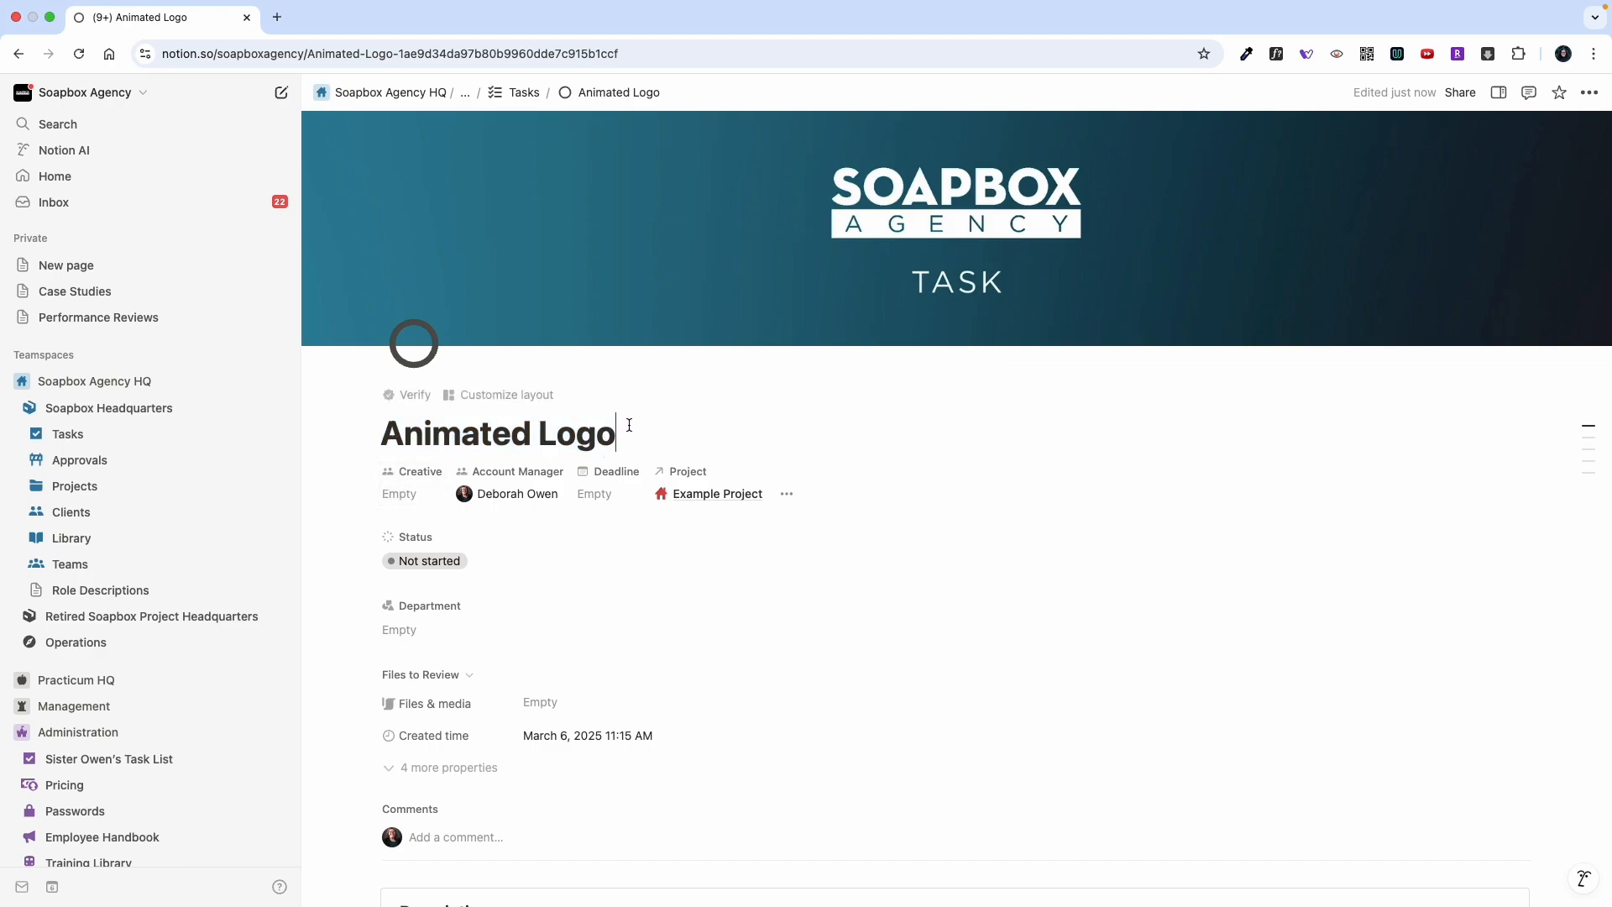
- Assign Example Student as the Creative for the Animated Logo task
{"action": "scroll", "coordinate": [731, 601], "scroll_direction": "down", "scroll_amount": 3}
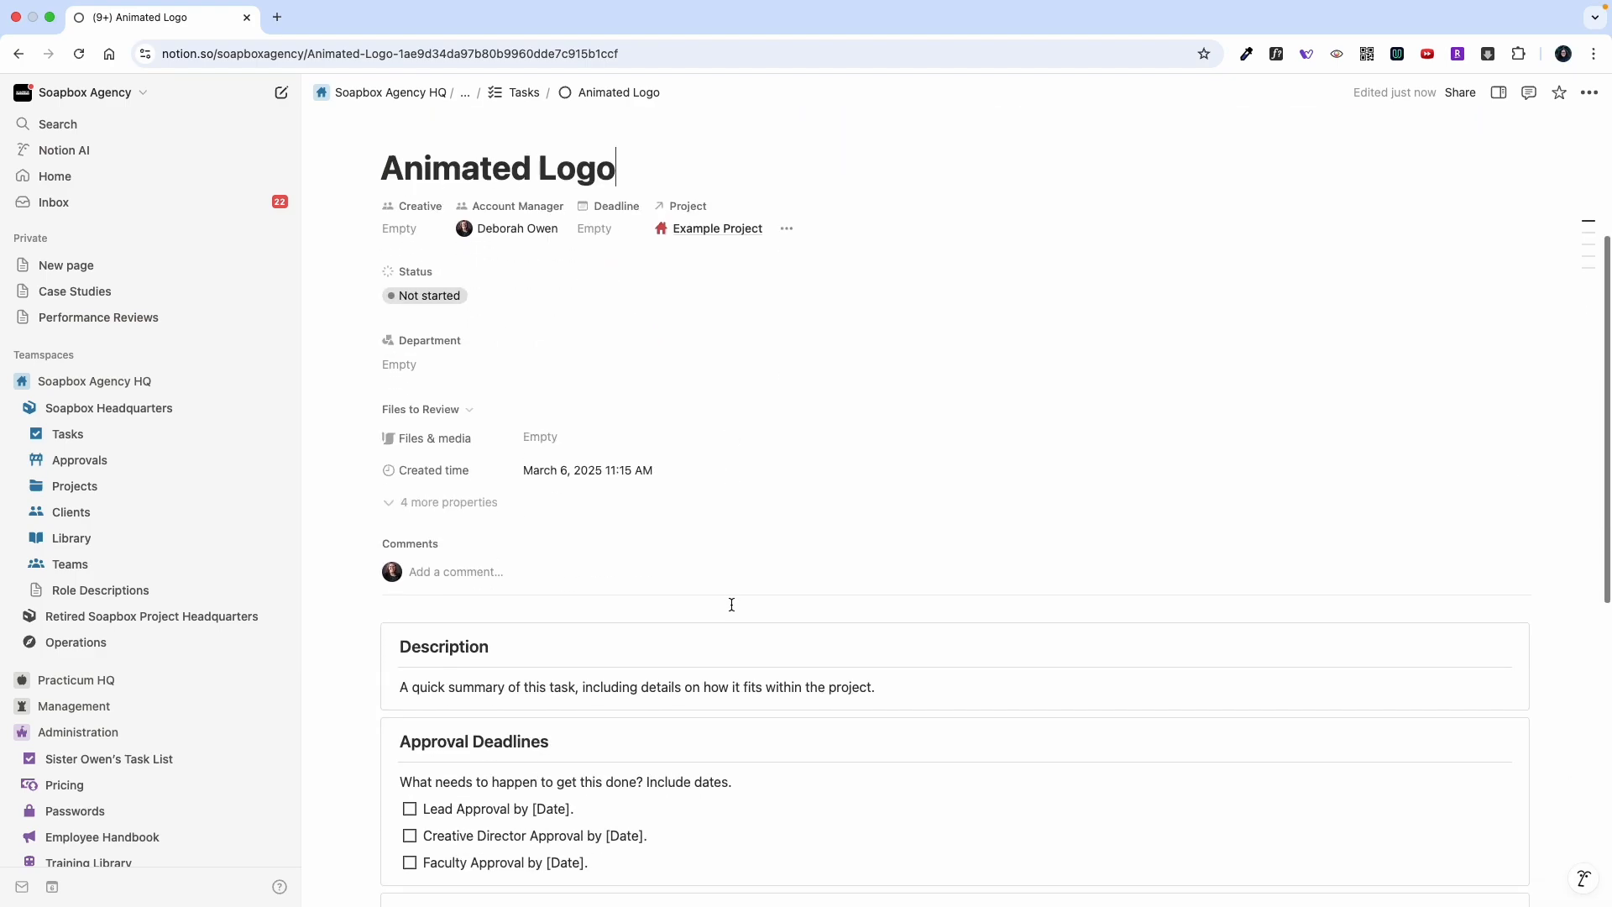
{"action": "scroll", "coordinate": [588, 781], "scroll_direction": "up", "scroll_amount": 3}
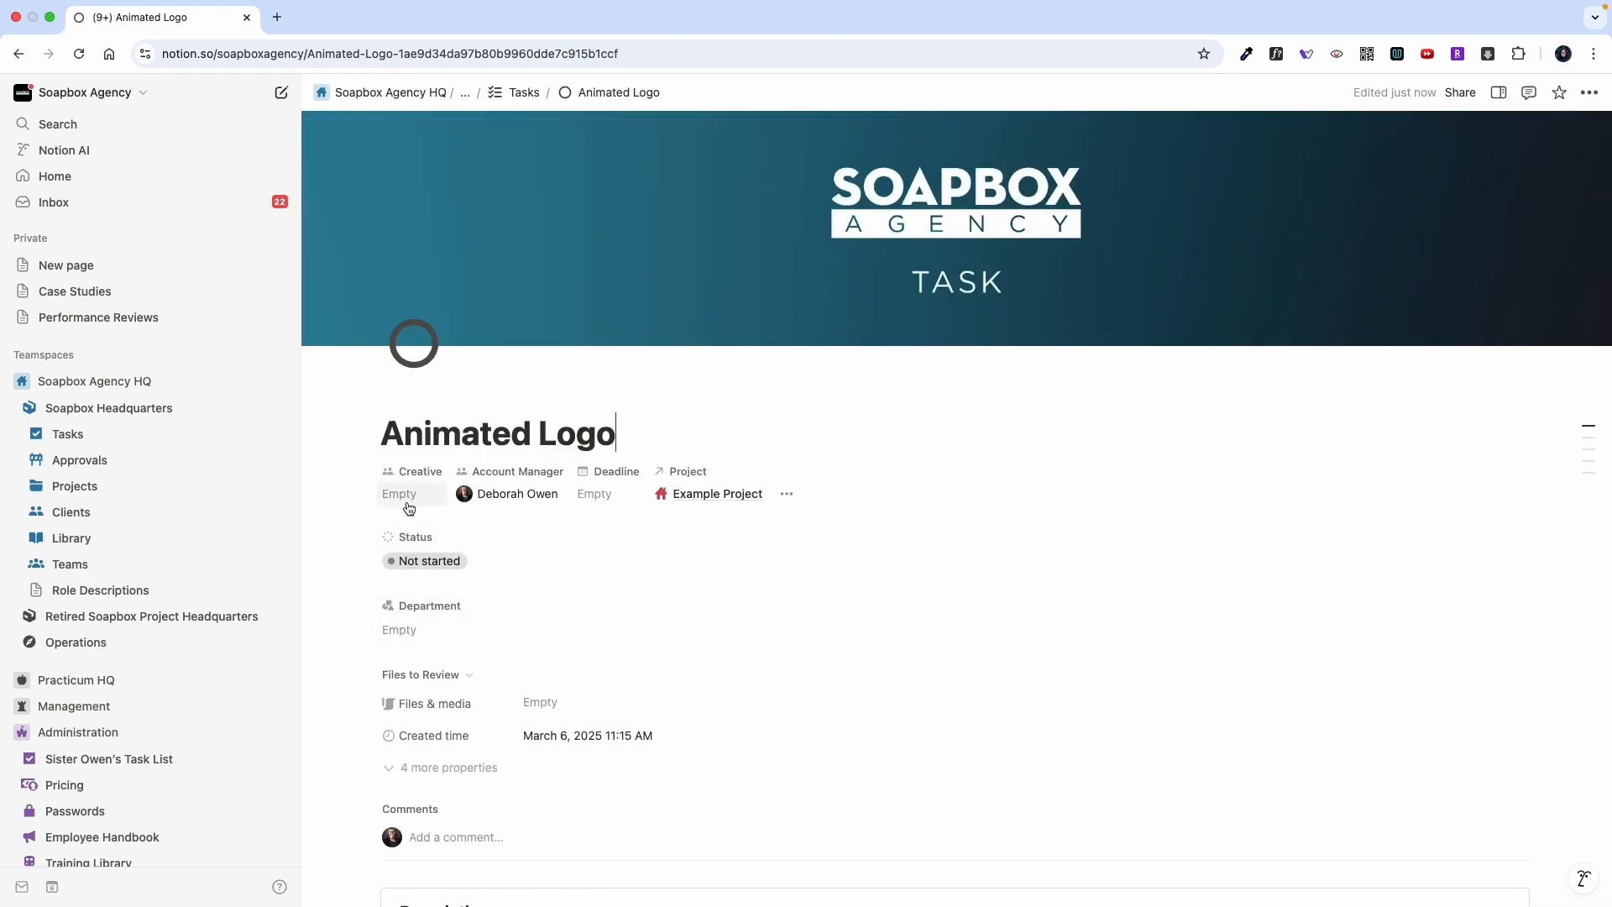
{"action": "left_click", "coordinate": [407, 501]}
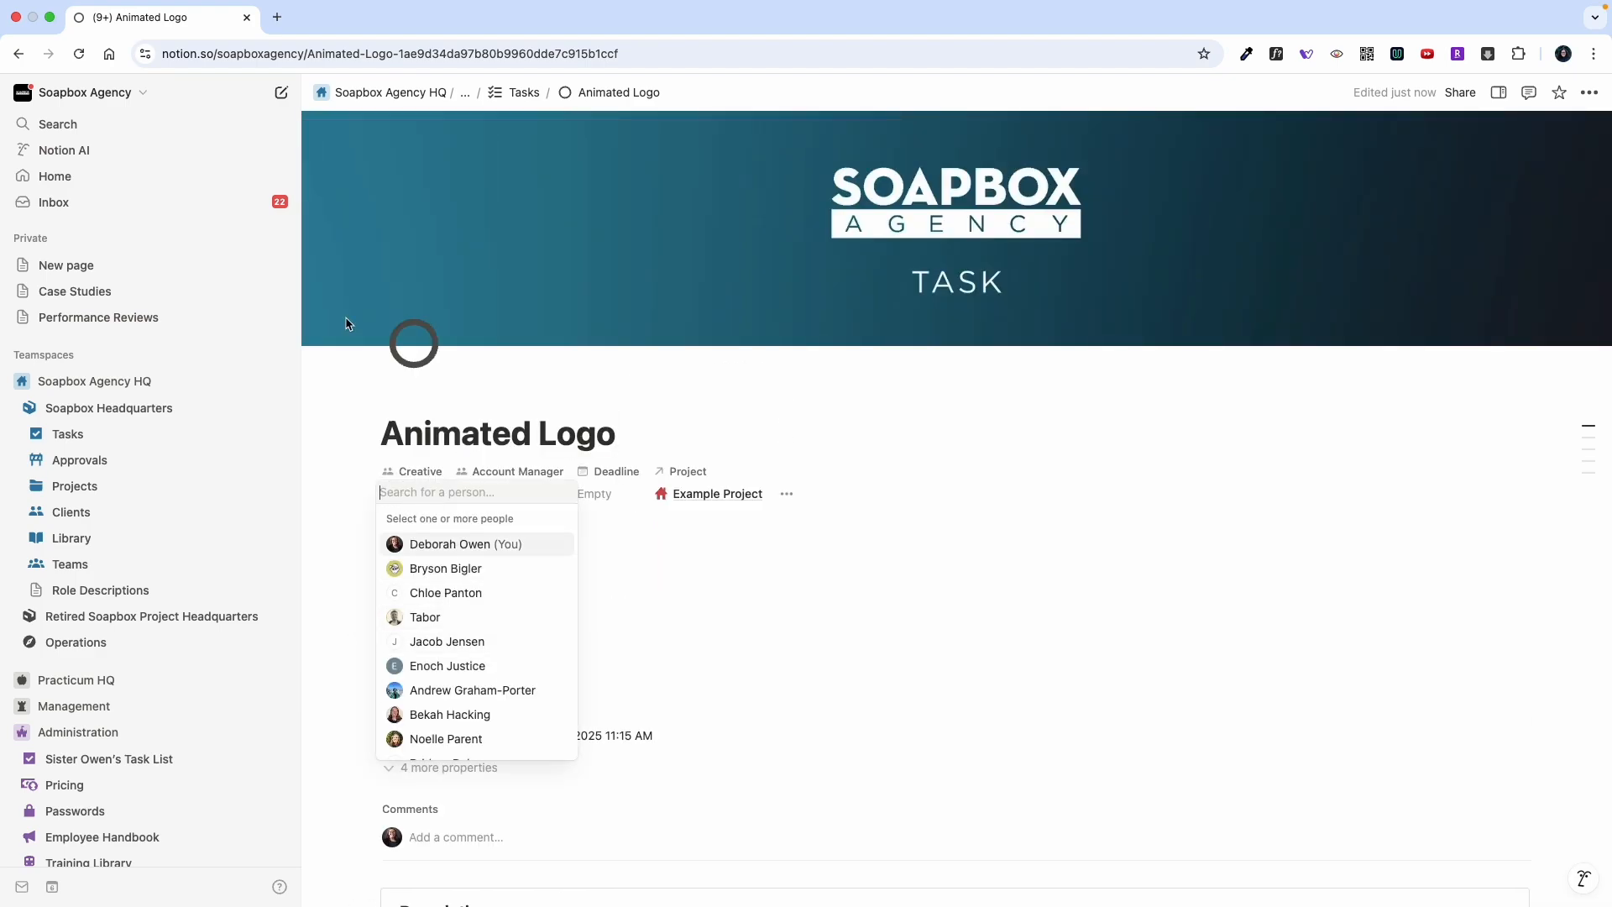
{"action": "type", "text": "example"}
{"action": "key", "text": "Return"}
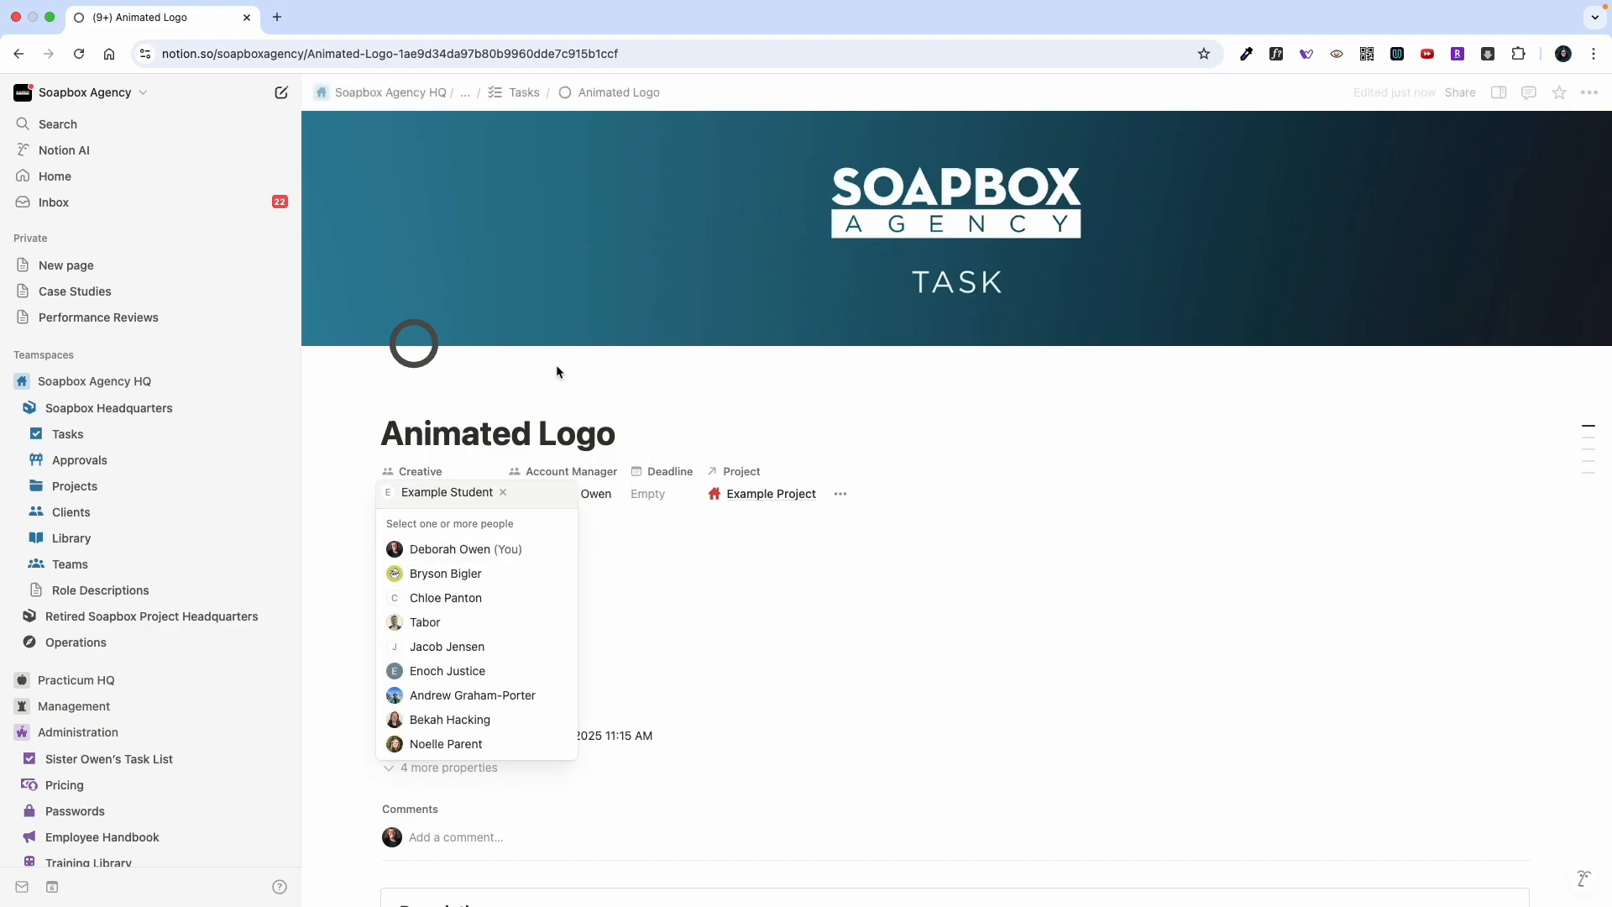
{"action": "left_click", "coordinate": [639, 511]}
- Set the task's deadline to March 28, 2025
{"action": "left_click", "coordinate": [658, 492]}
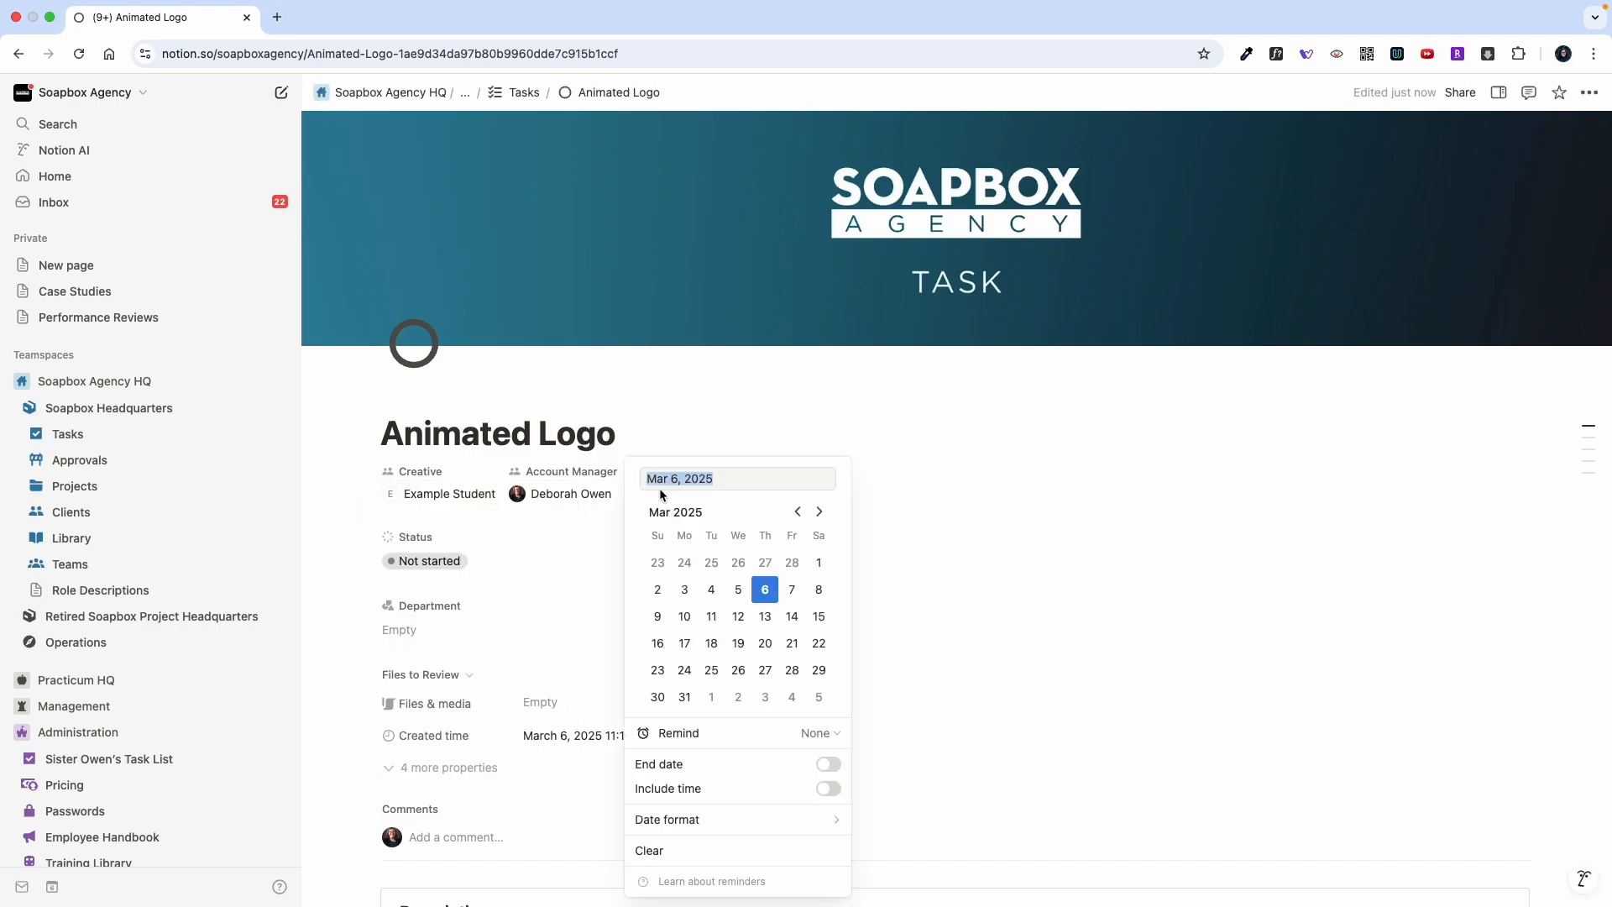
{"action": "left_click", "coordinate": [791, 669]}
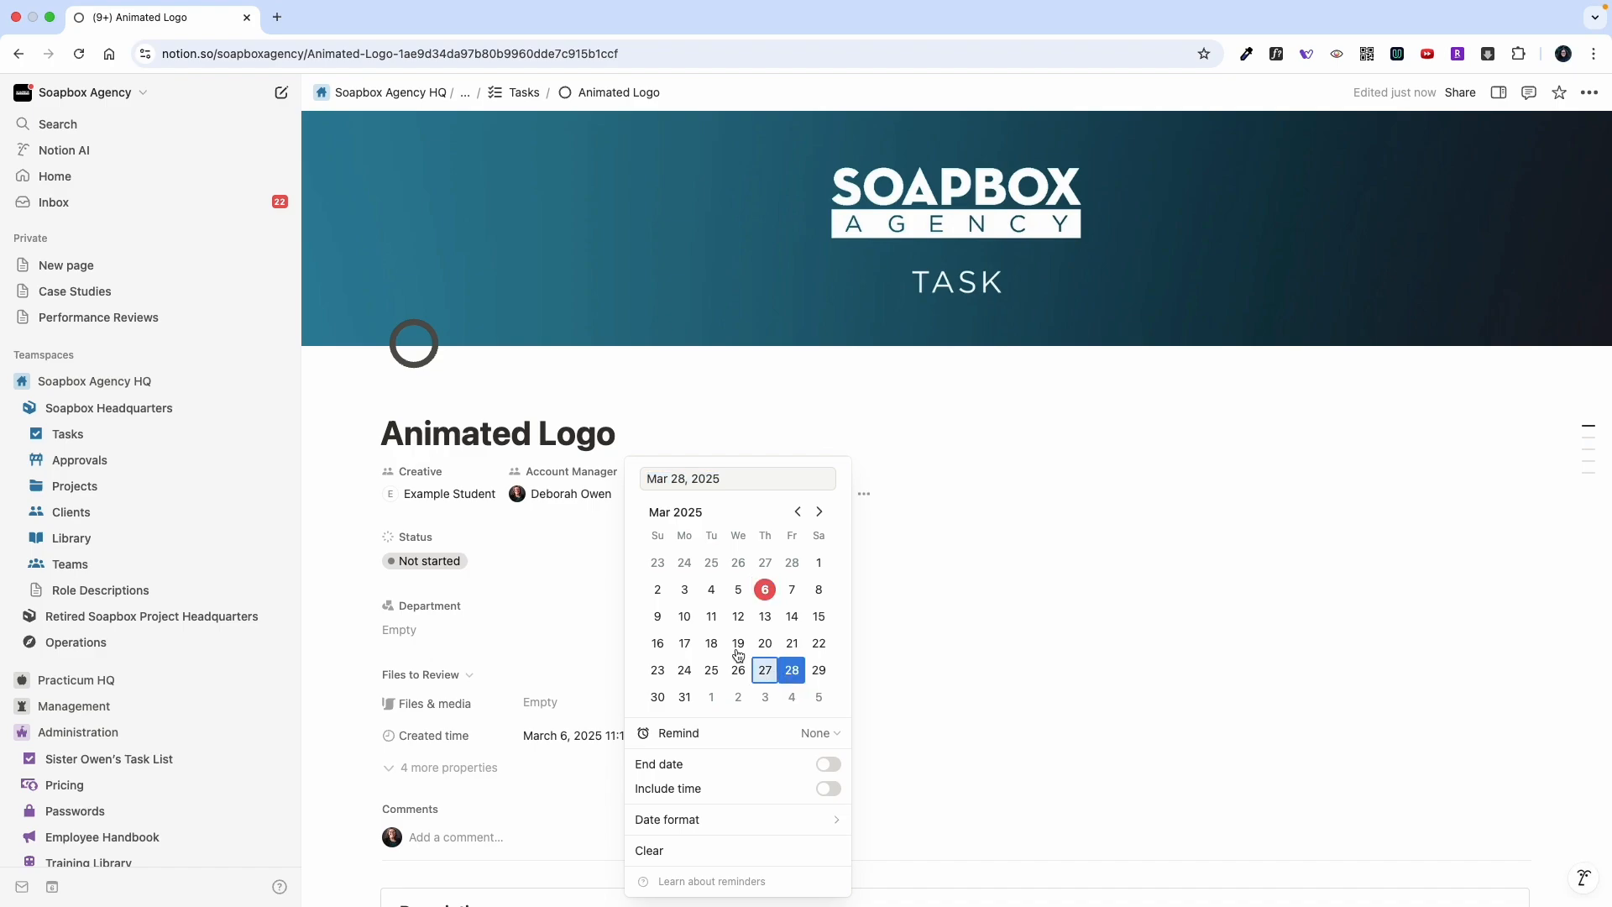
{"action": "left_click", "coordinate": [546, 585]}
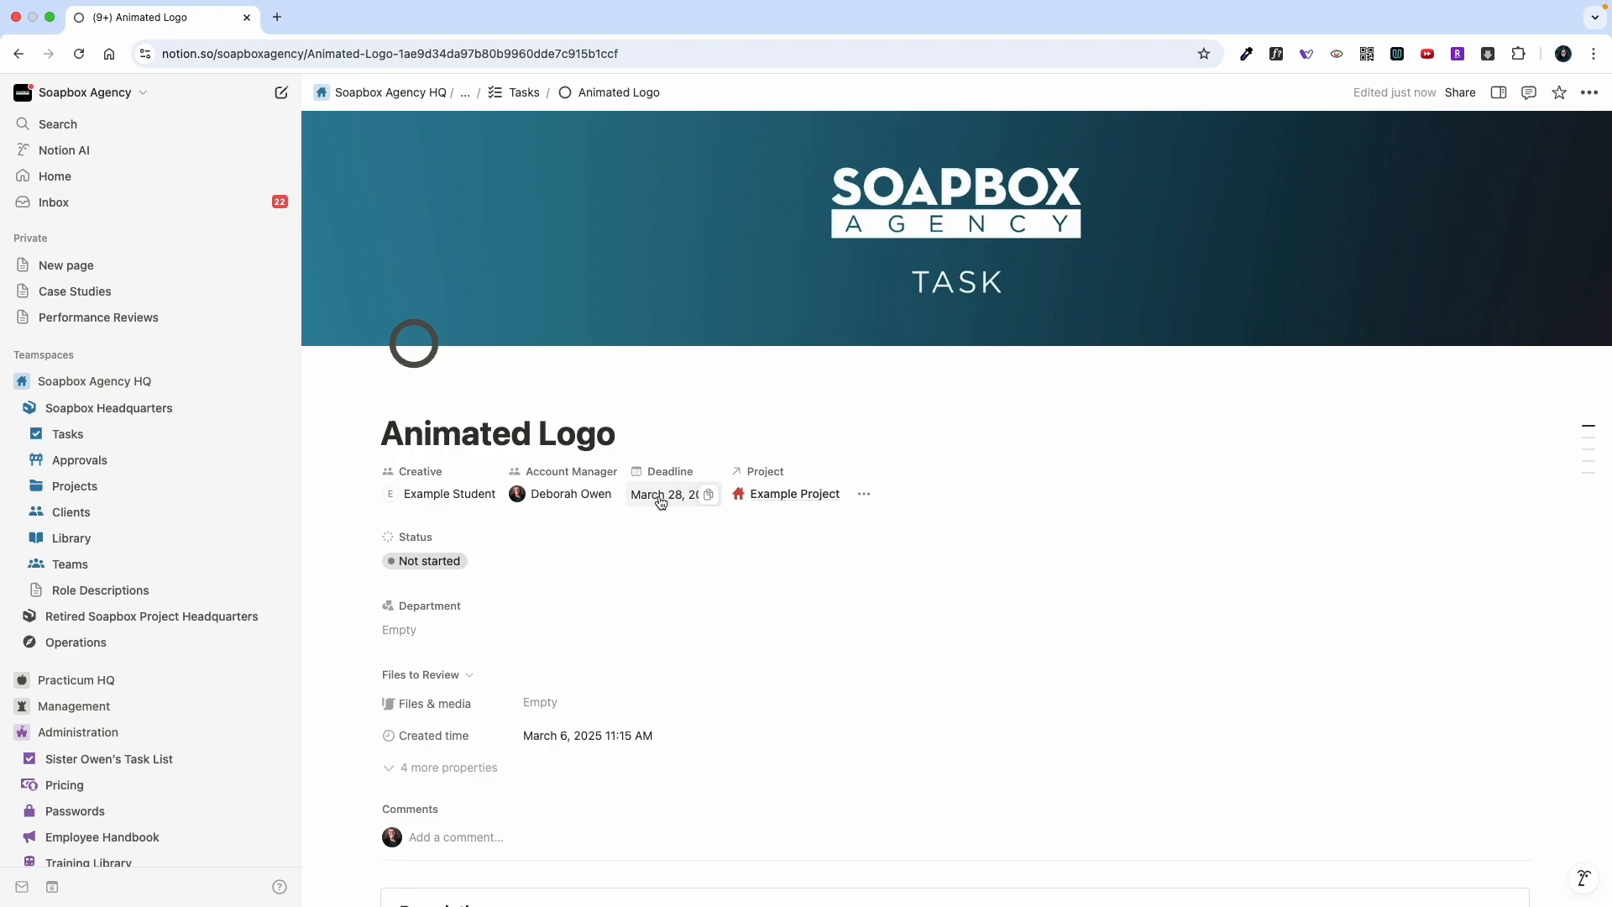
- Check the available status options and set the task's Department to Design and Video
{"action": "left_click", "coordinate": [424, 568]}
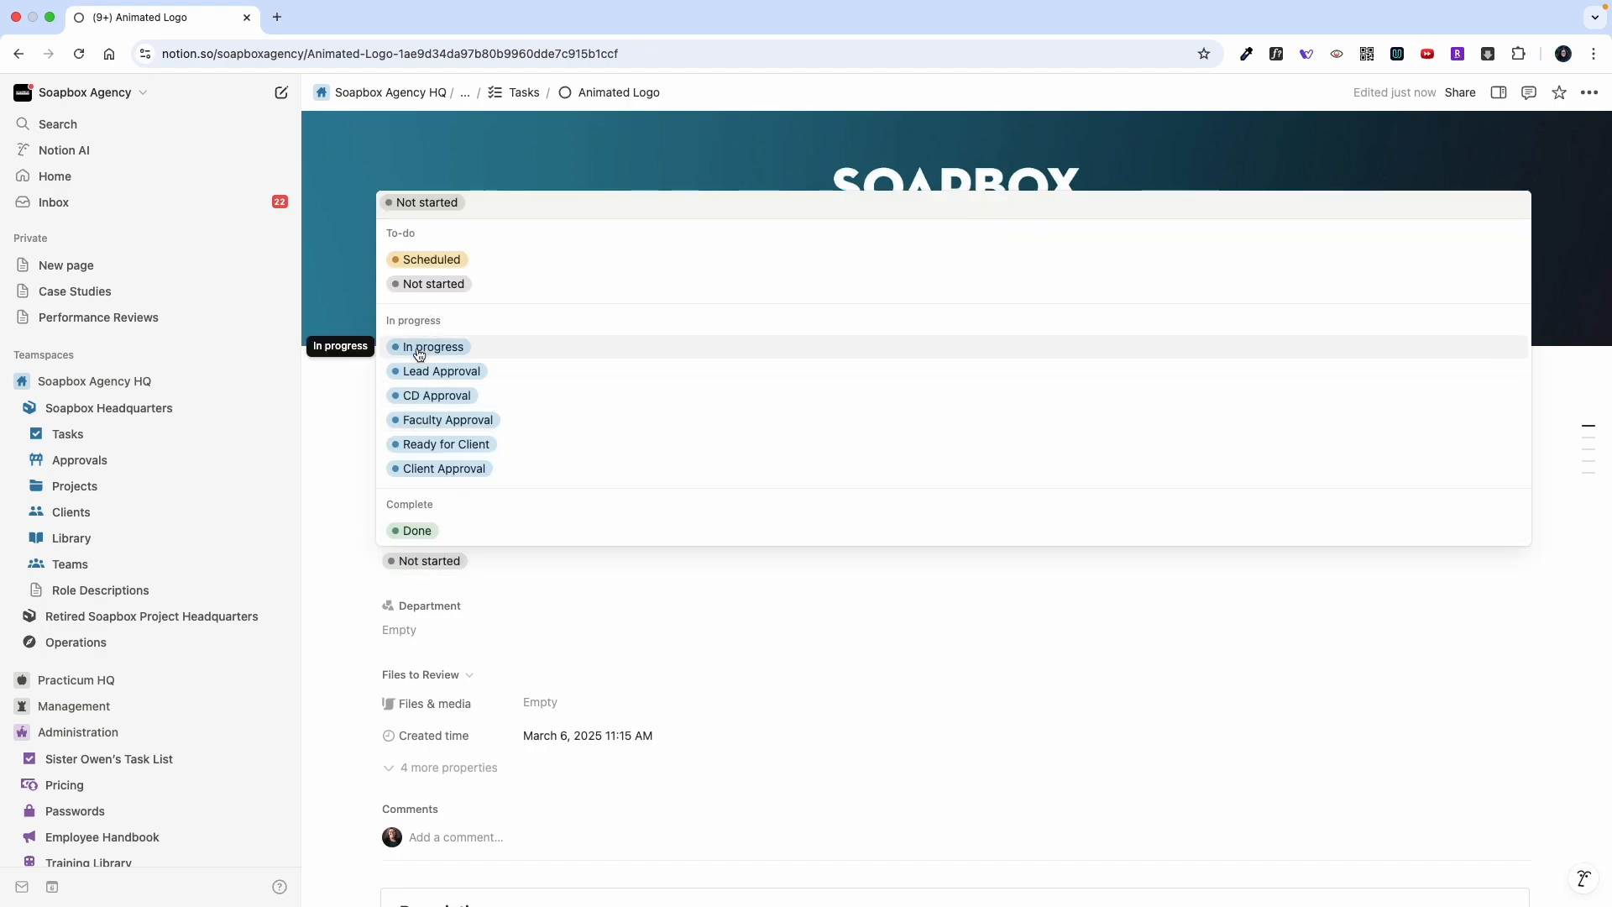
{"action": "left_click", "coordinate": [352, 551]}
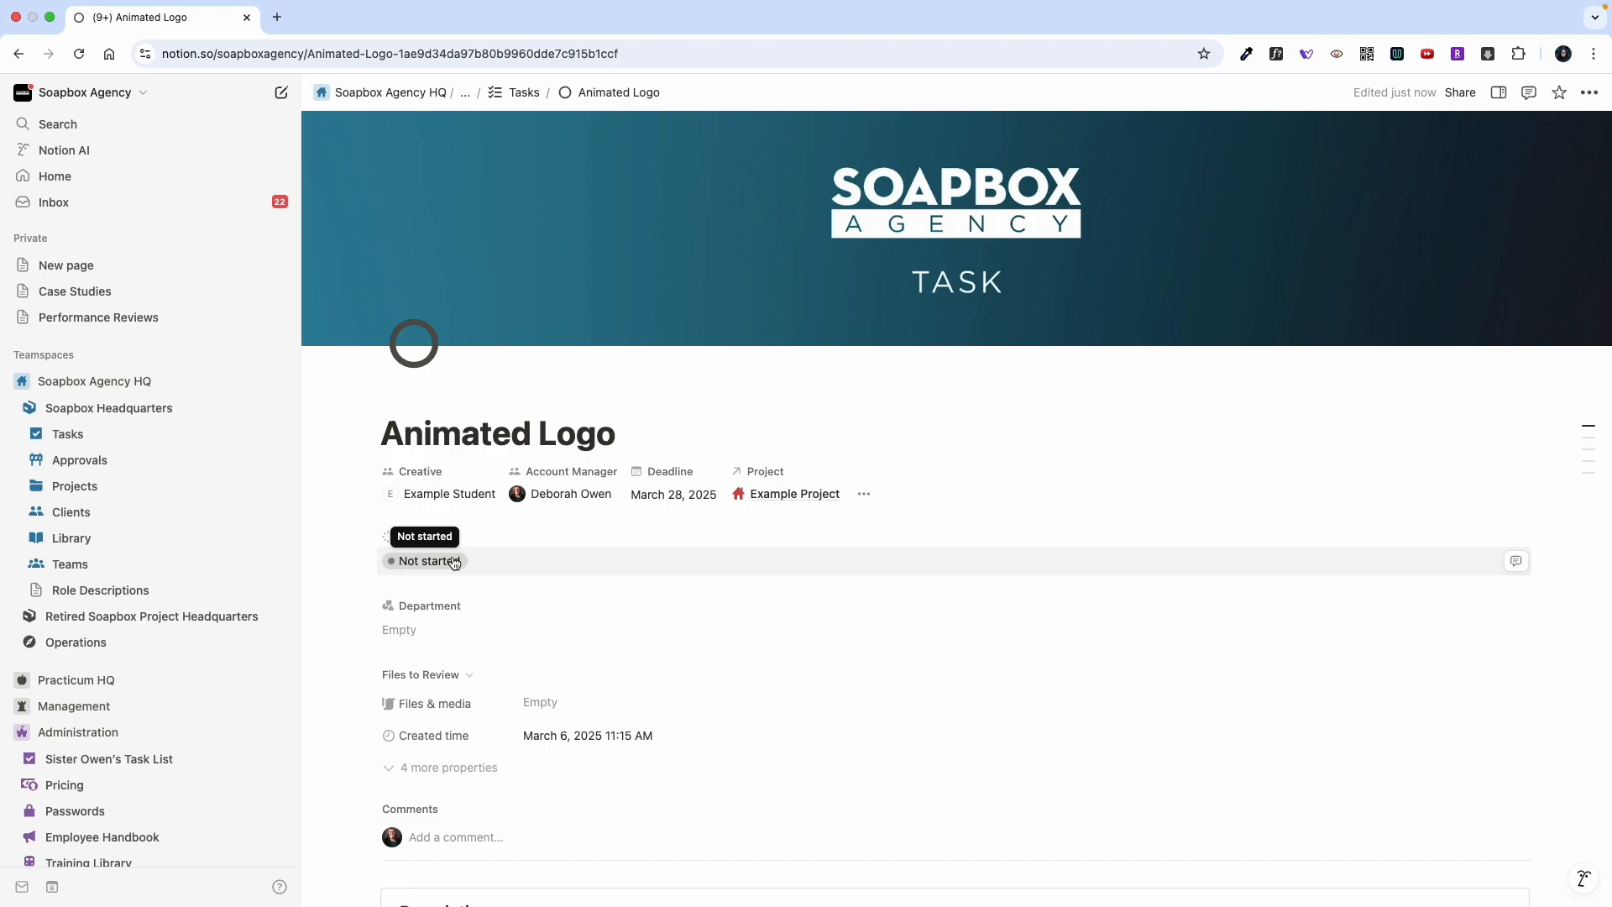
{"action": "left_click", "coordinate": [397, 640]}
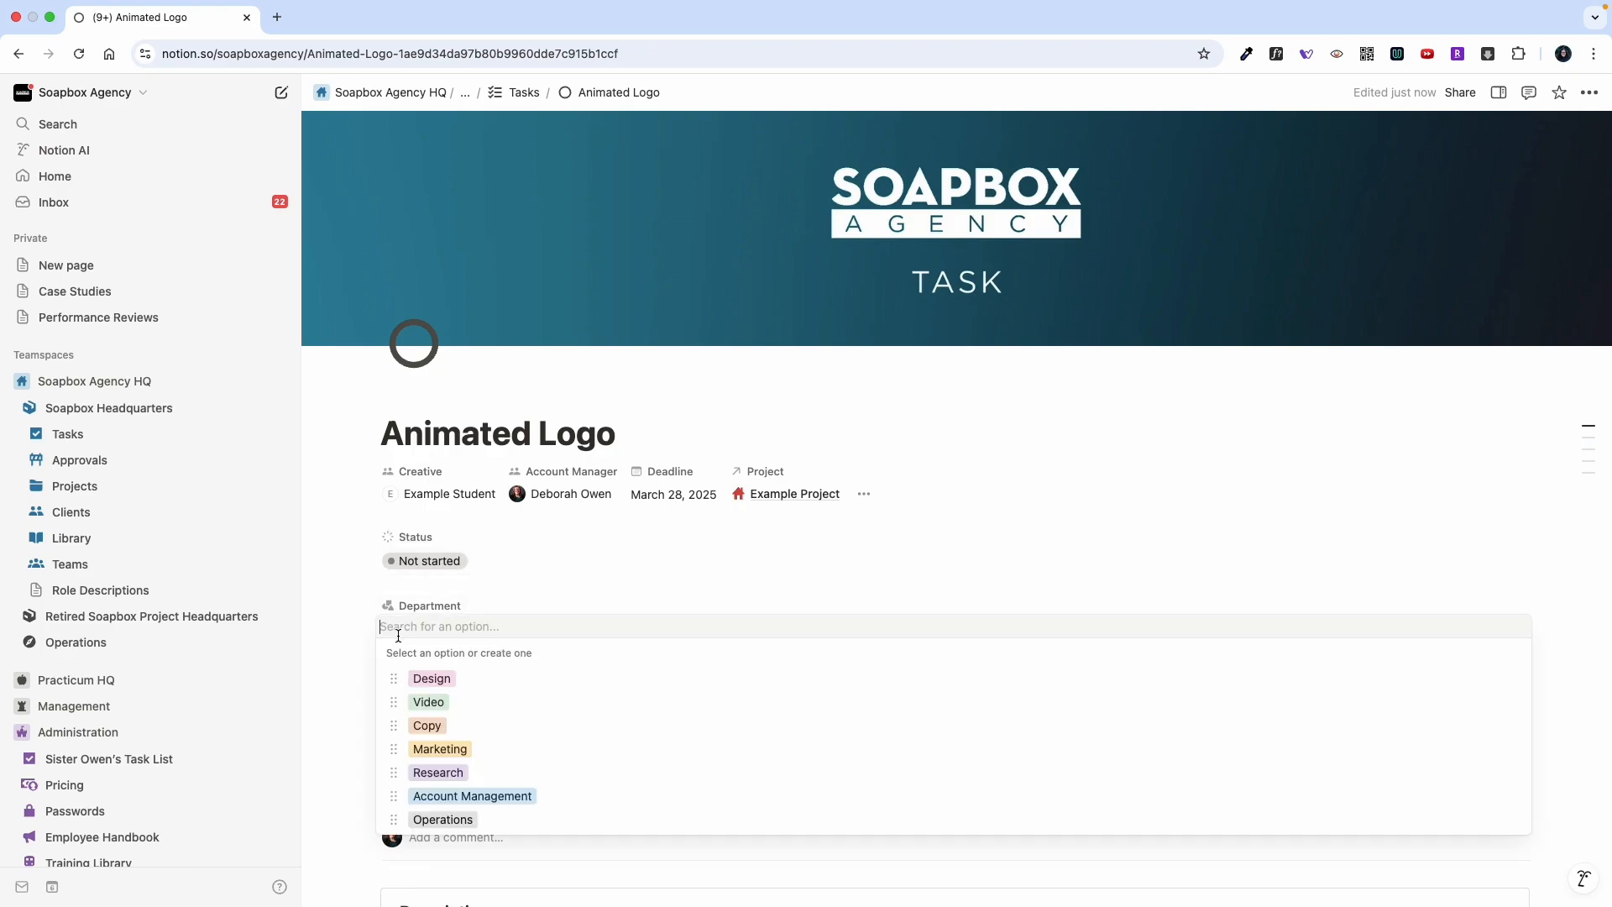
{"action": "left_click", "coordinate": [468, 682]}
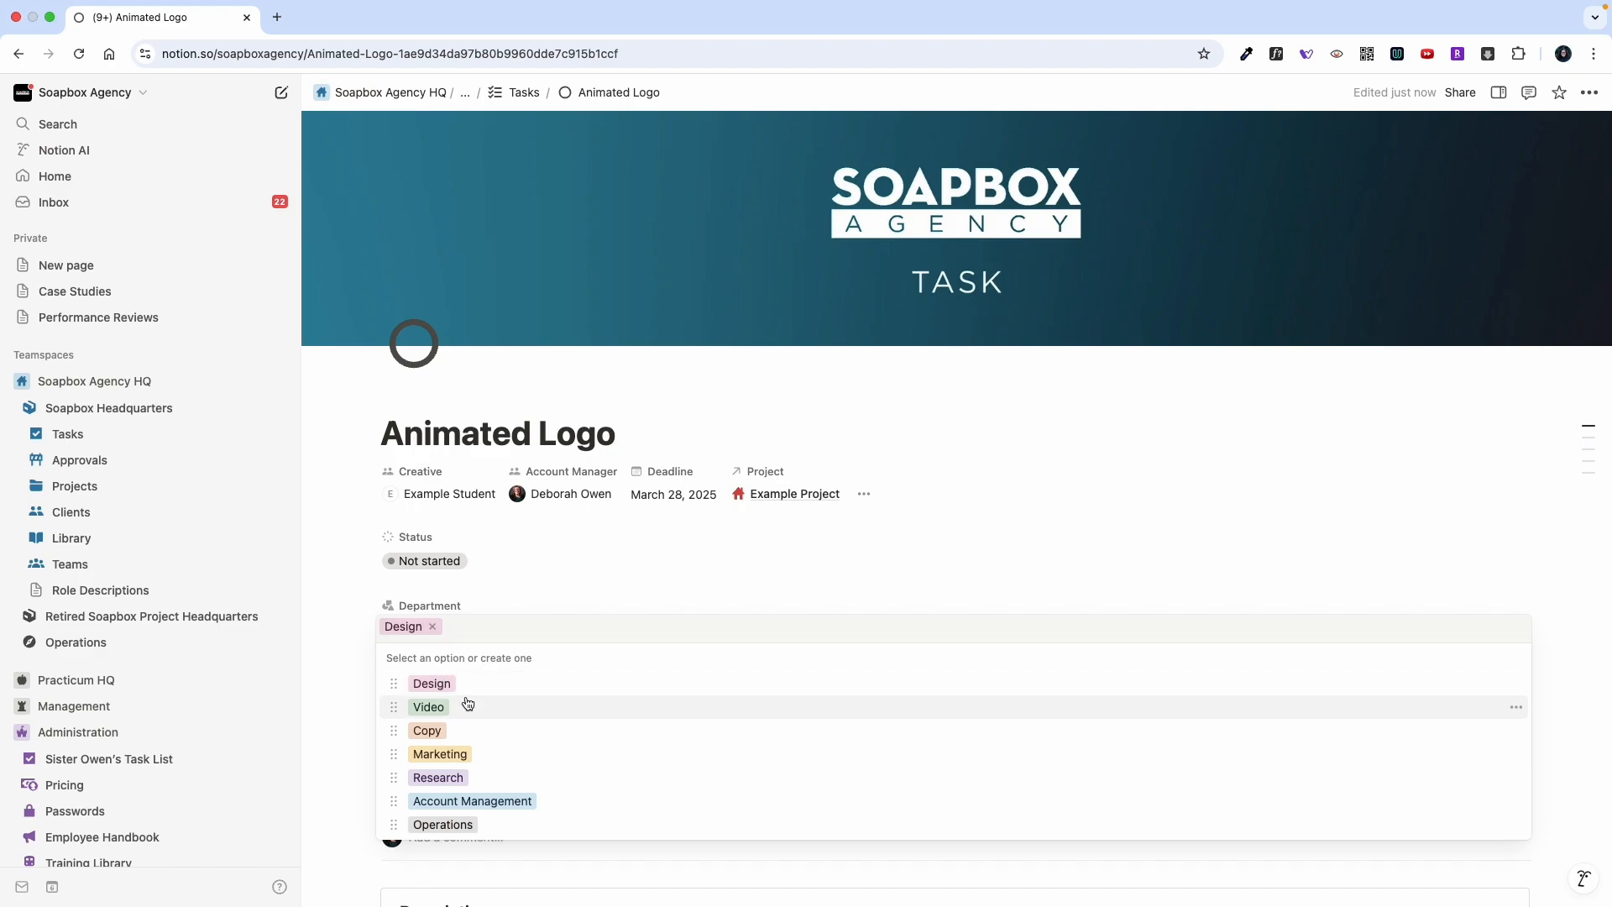
{"action": "left_click", "coordinate": [468, 715]}
{"action": "left_click", "coordinate": [329, 633]}
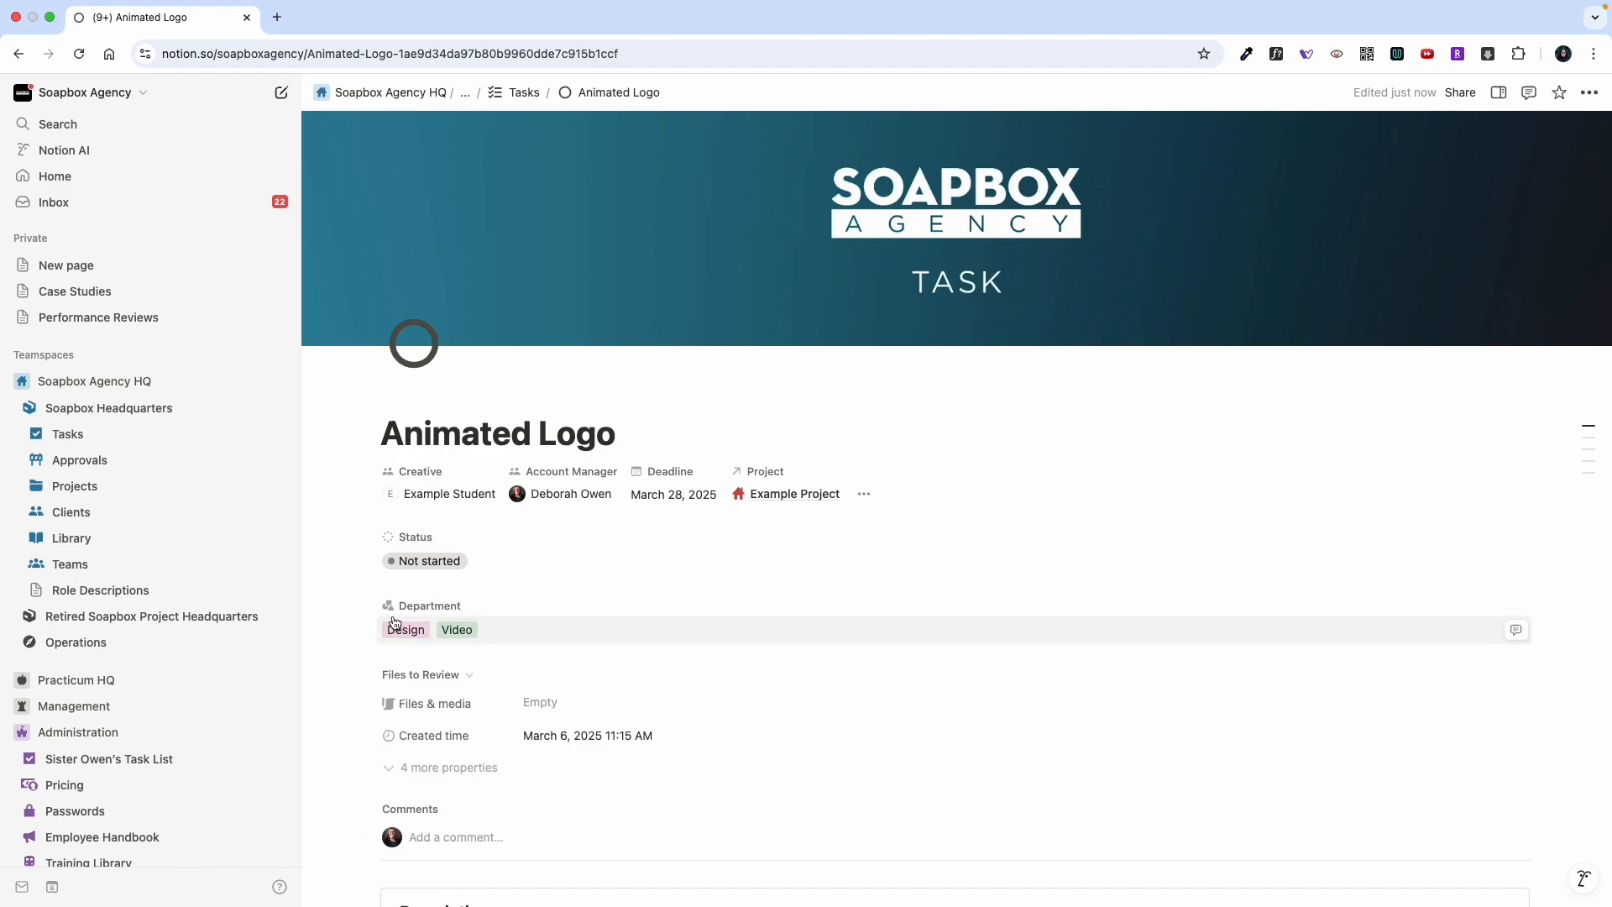
- Examine the hidden Files to Review properties, including the upload and embed link options for Files & media, and collapse the section
{"action": "scroll", "coordinate": [433, 650], "scroll_direction": "down", "scroll_amount": 3}
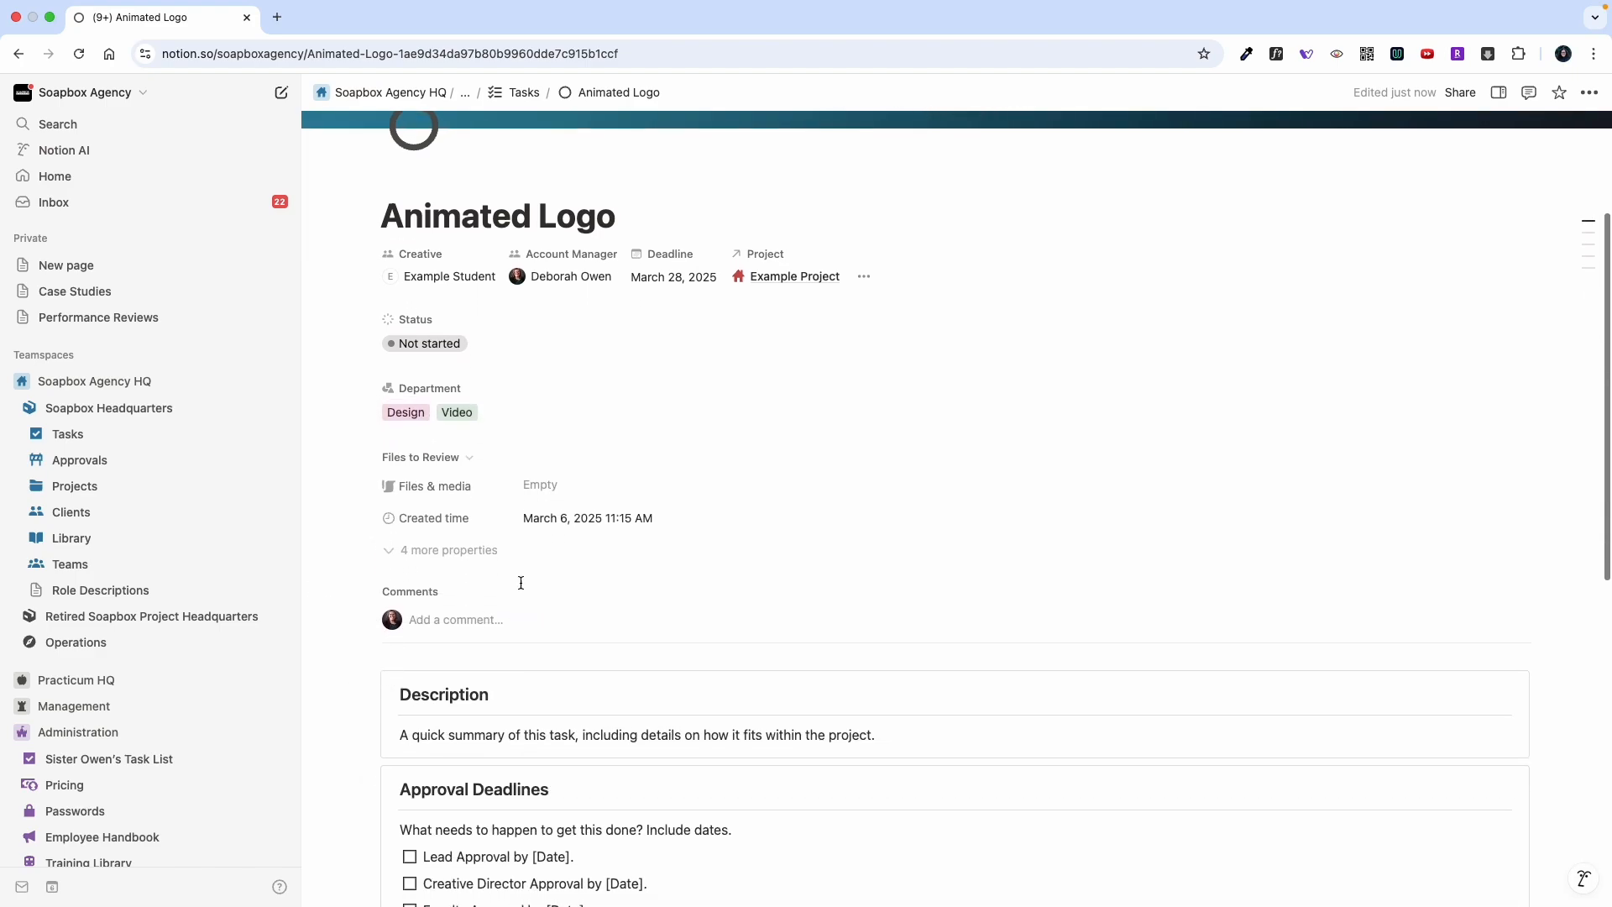
{"action": "left_click", "coordinate": [437, 458]}
{"action": "left_click", "coordinate": [453, 462]}
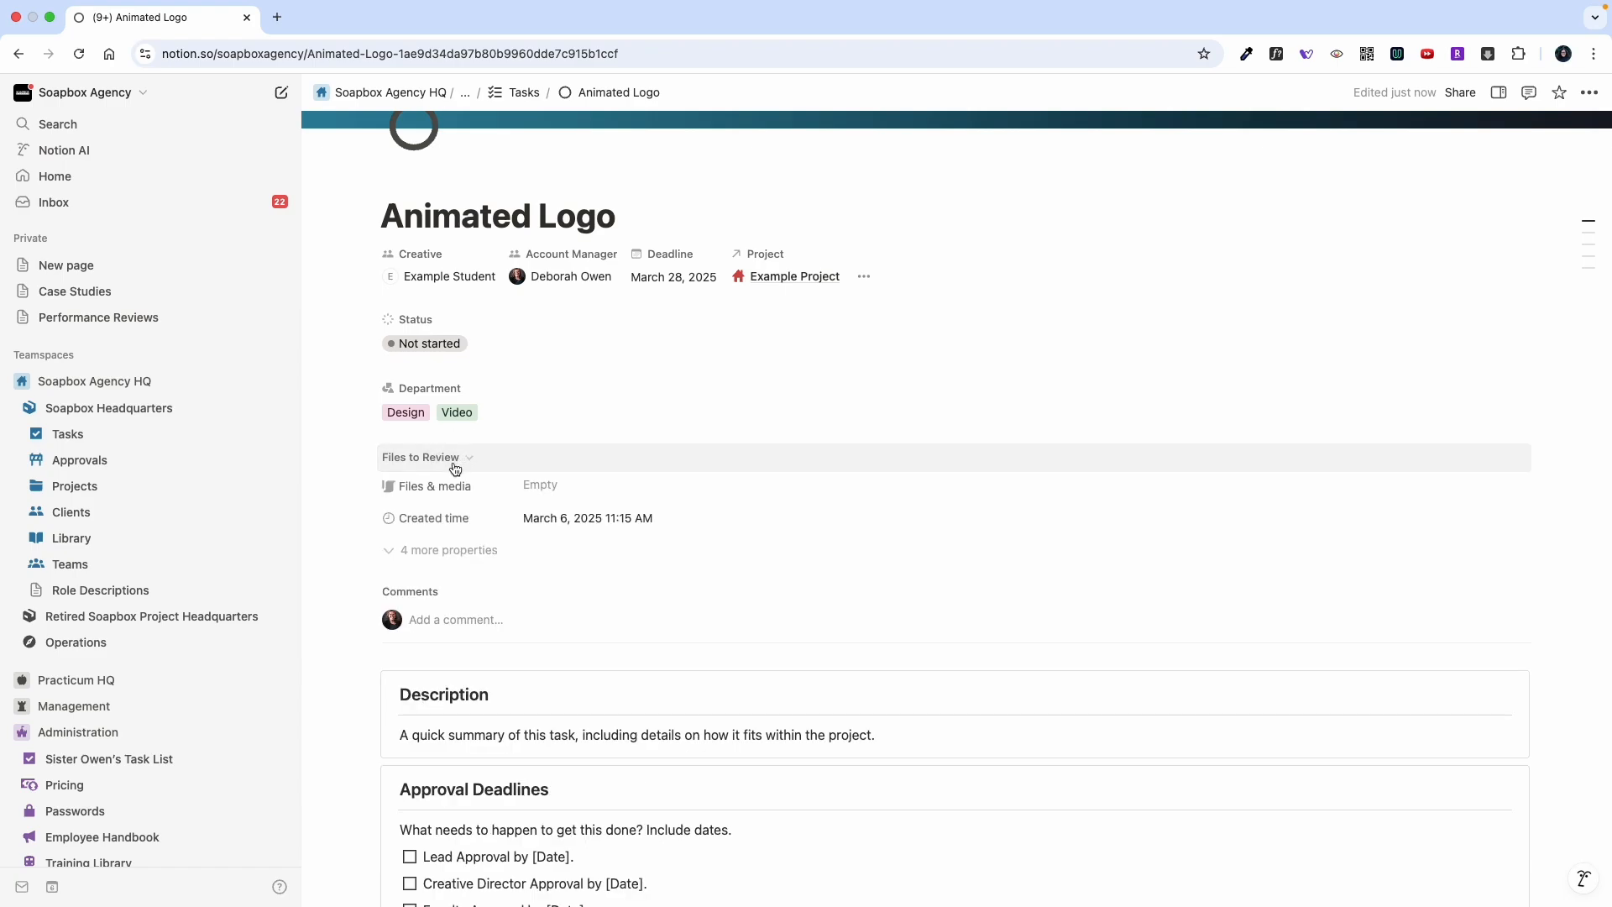
{"action": "left_click", "coordinate": [423, 554]}
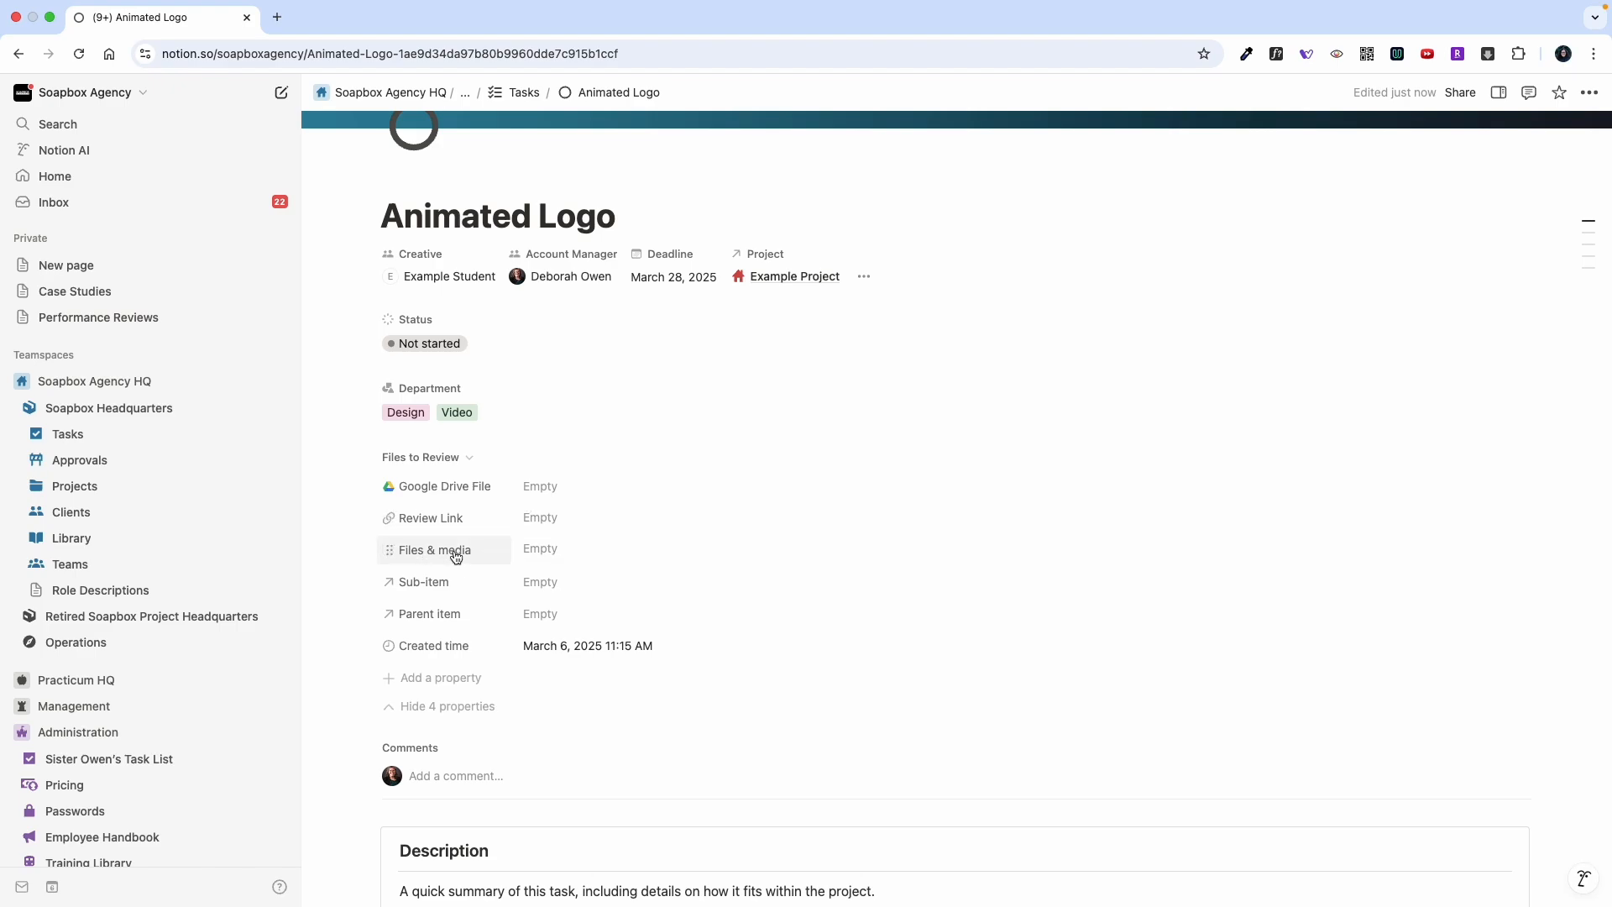
{"action": "left_click", "coordinate": [554, 550]}
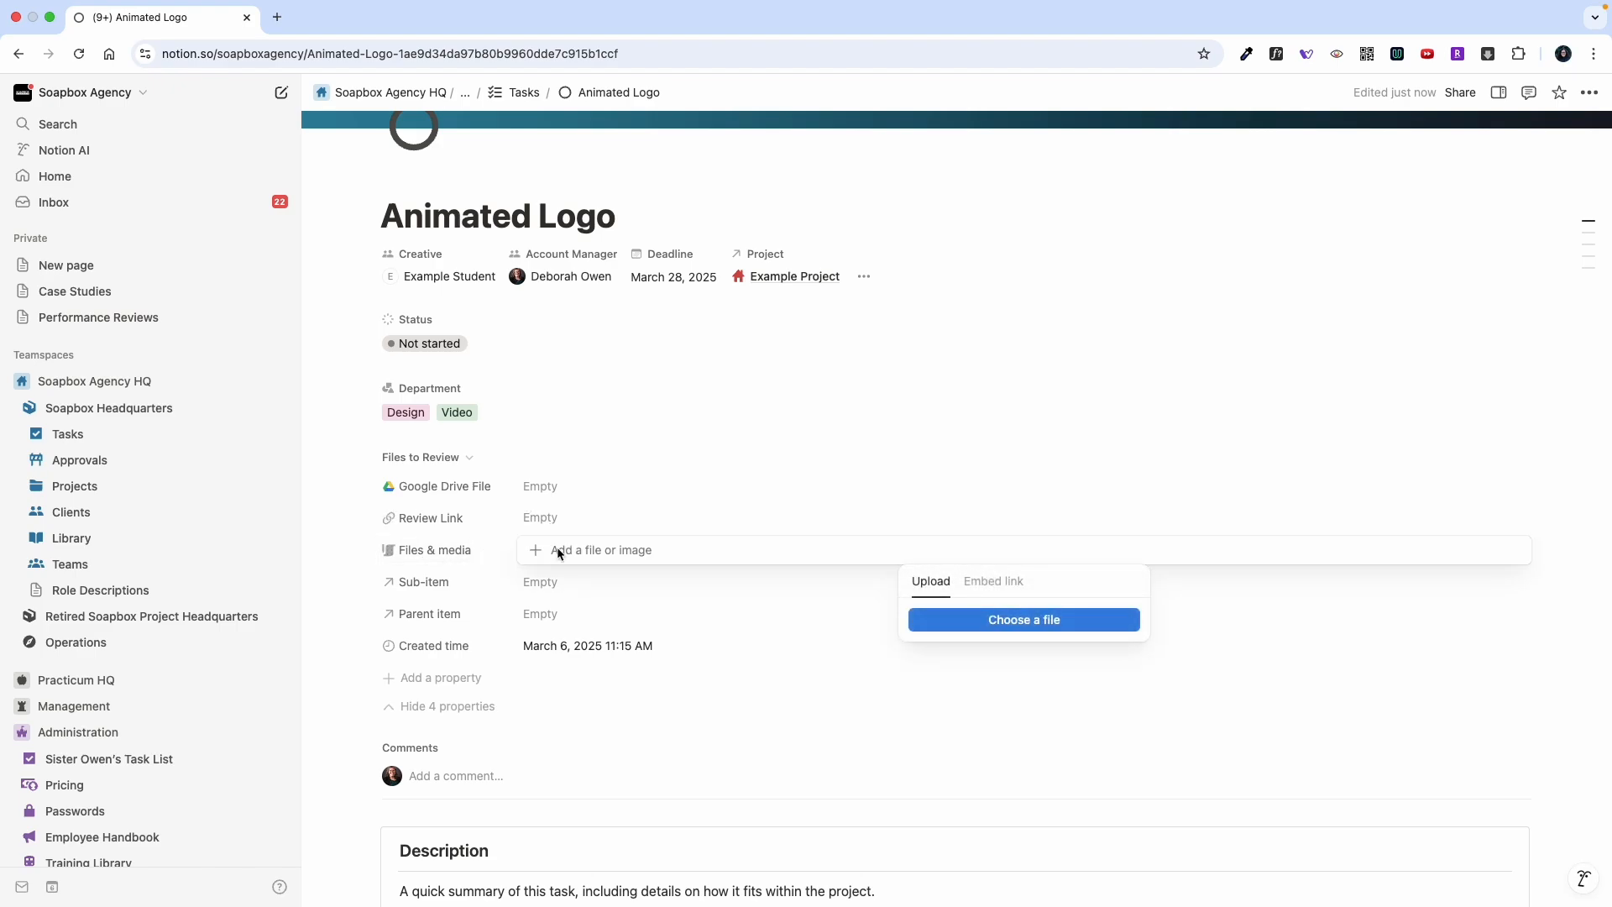
{"action": "left_click", "coordinate": [993, 581]}
{"action": "left_click", "coordinate": [930, 581]}
{"action": "left_click", "coordinate": [349, 550]}
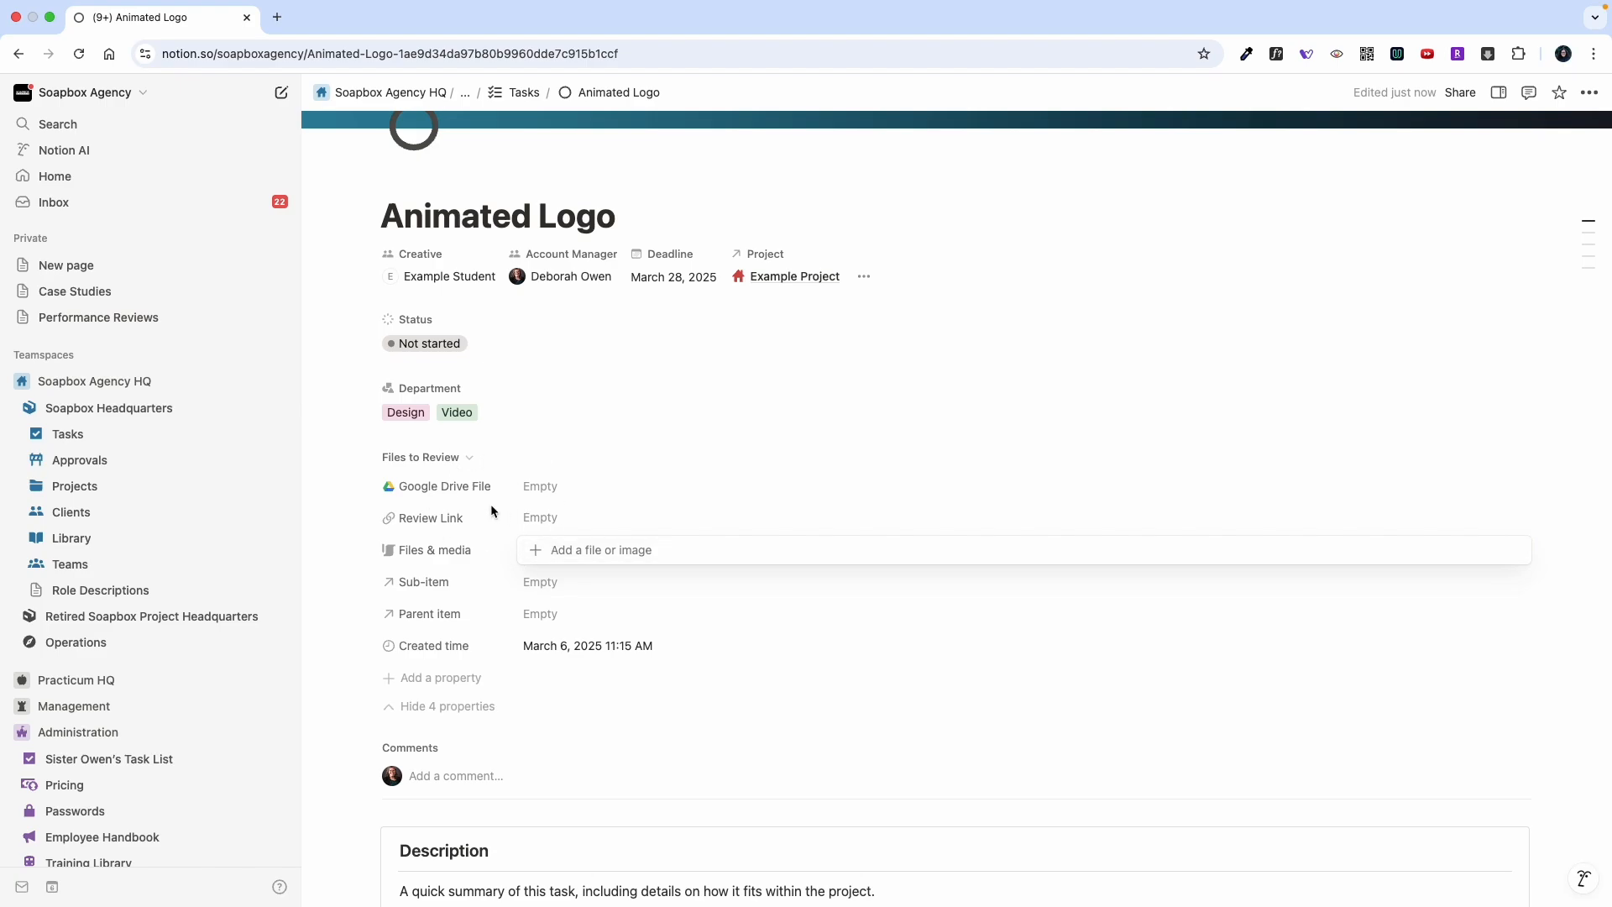
{"action": "left_click", "coordinate": [467, 458]}
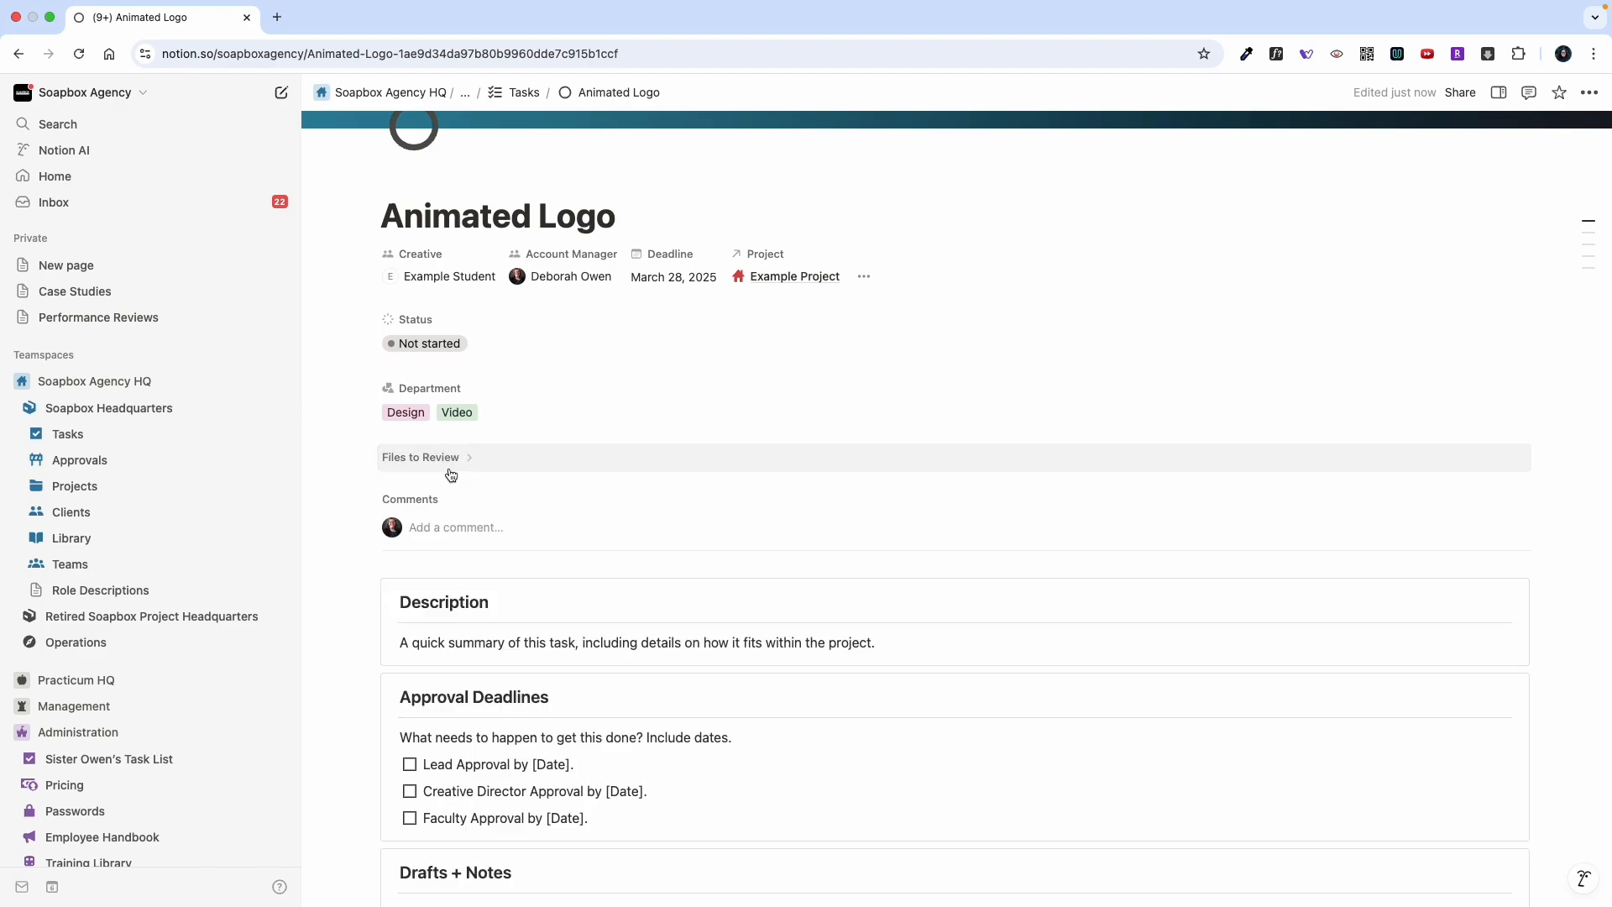
- Replace the Description placeholder with "Animated logo, about 4 seconds in length. Simple, clean motion."
{"action": "scroll", "coordinate": [509, 631], "scroll_direction": "down", "scroll_amount": 5}
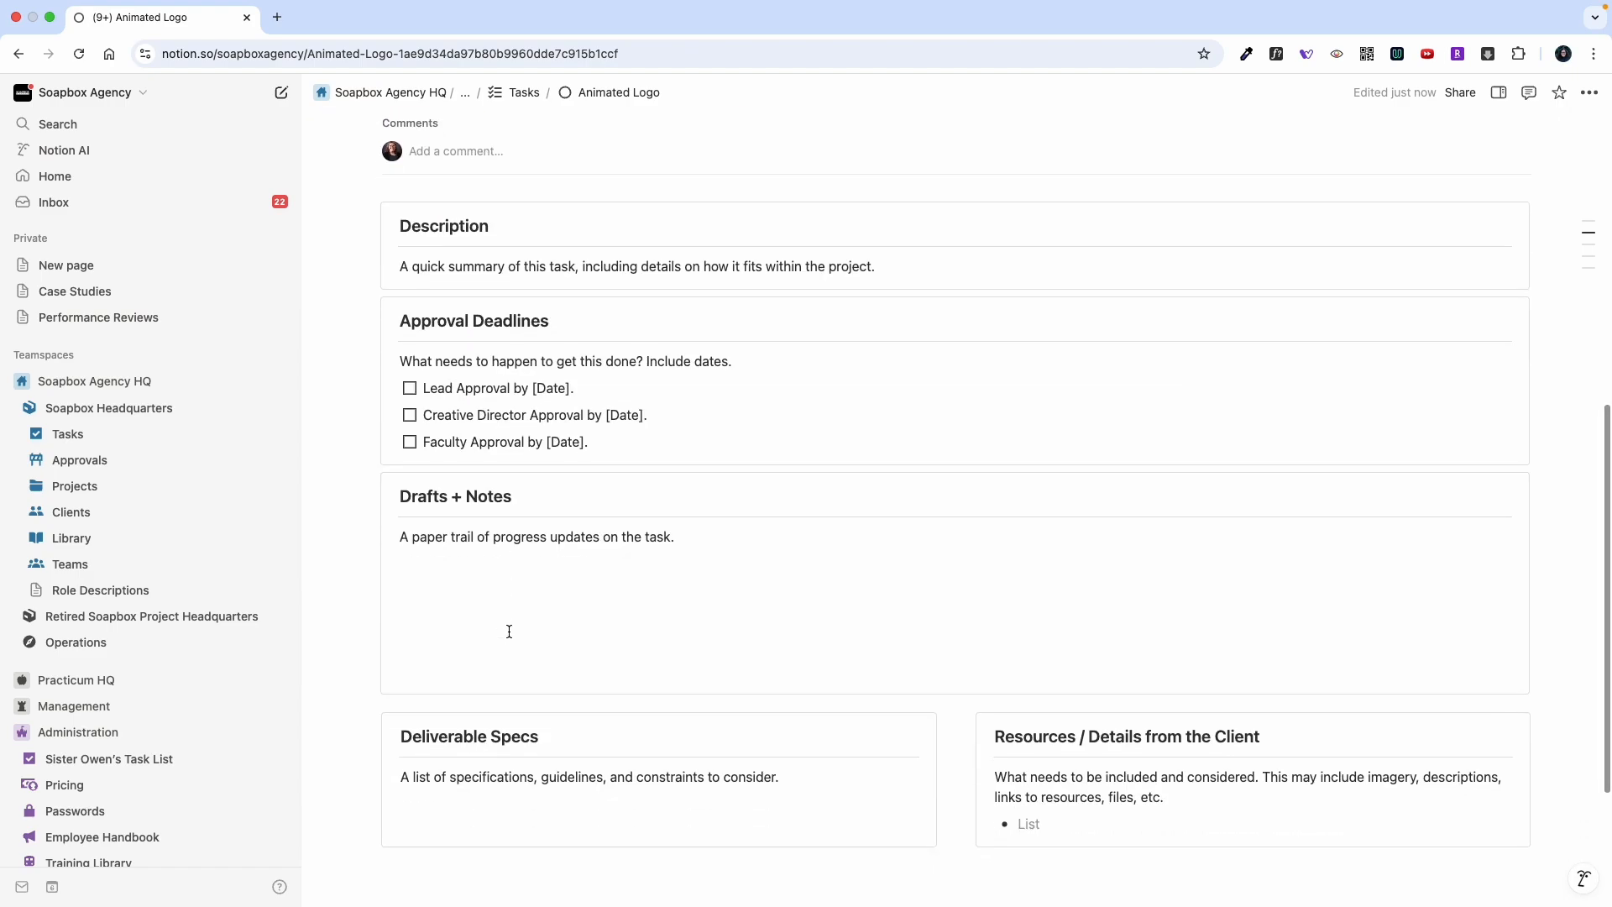
{"action": "scroll", "coordinate": [509, 631], "scroll_direction": "up", "scroll_amount": 2}
{"action": "scroll", "coordinate": [508, 631], "scroll_direction": "down", "scroll_amount": 5}
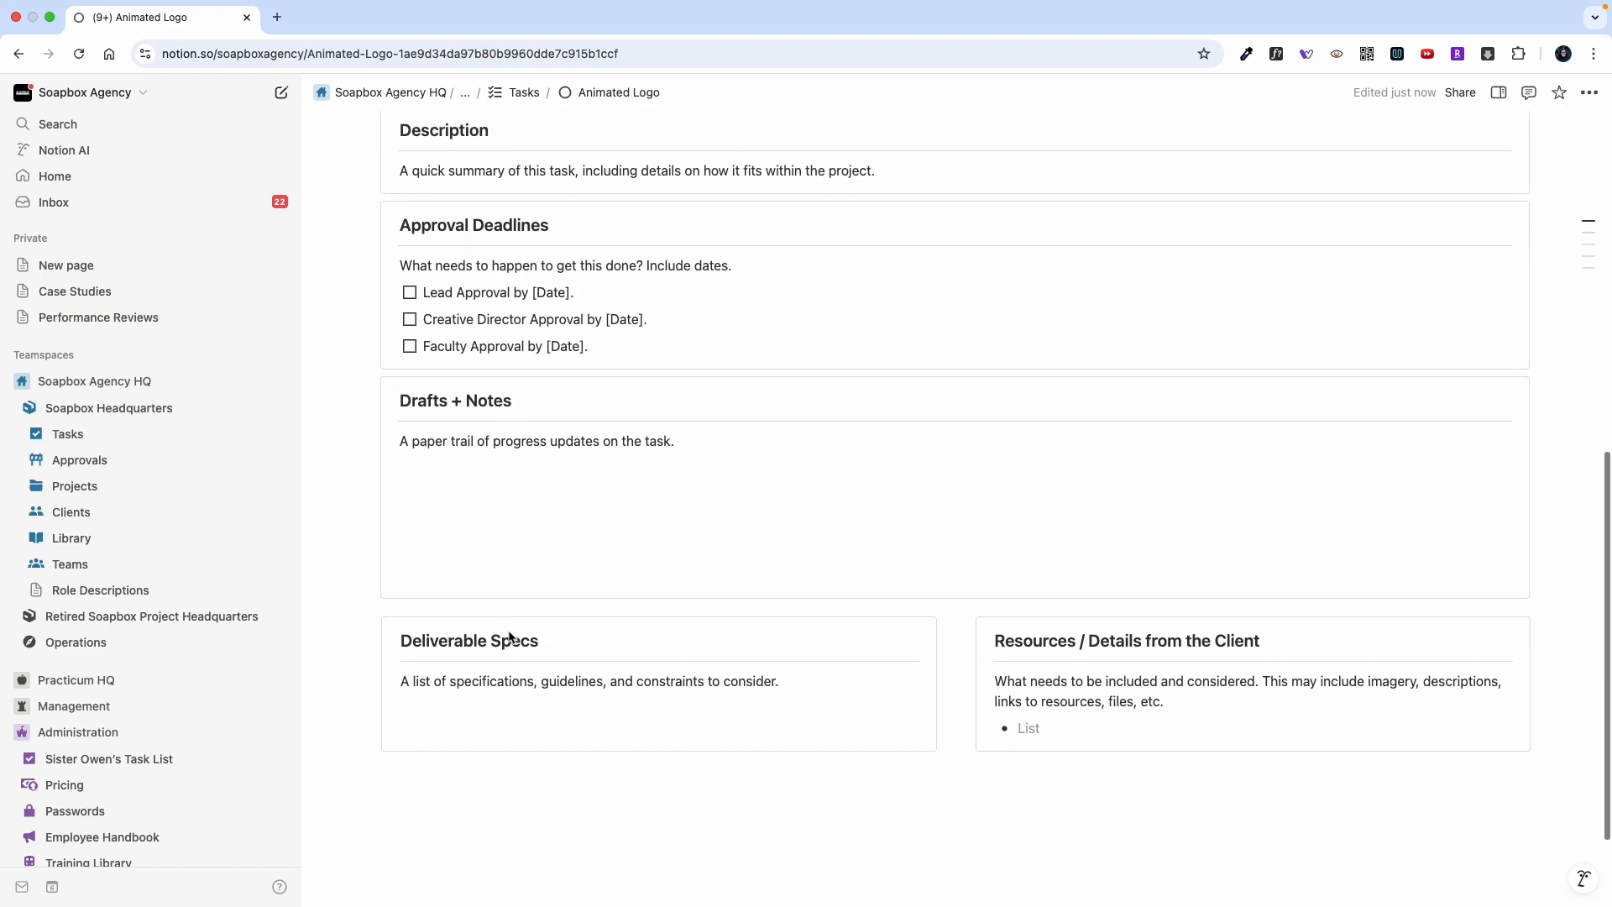
{"action": "scroll", "coordinate": [509, 631], "scroll_direction": "up", "scroll_amount": 3}
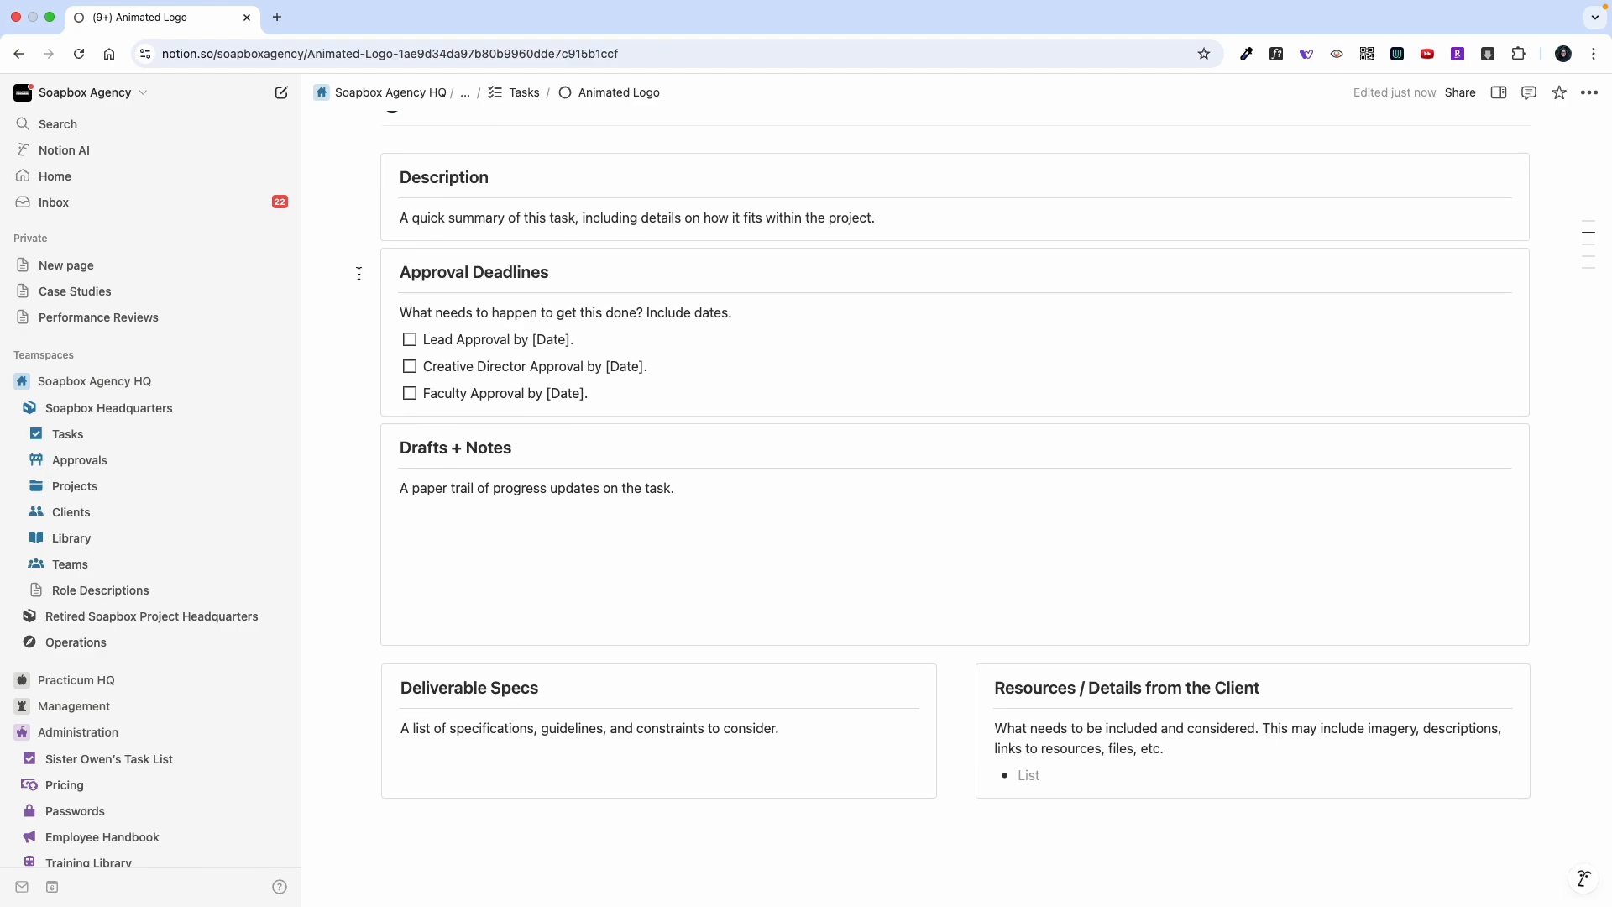
{"action": "double_click", "coordinate": [417, 218]}
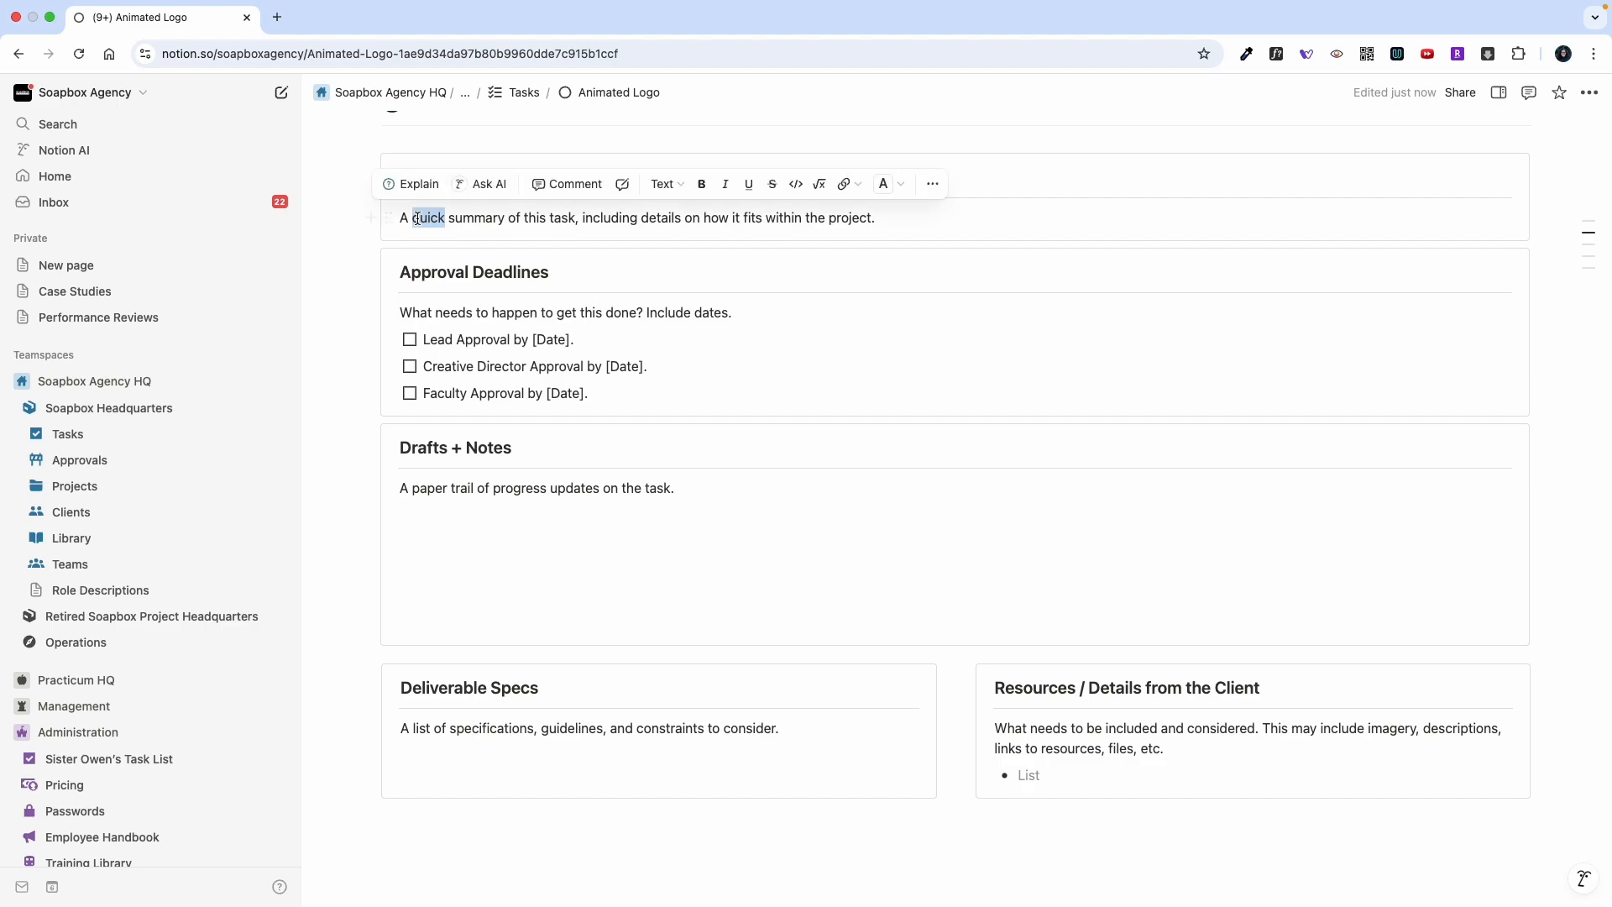
{"action": "triple_click", "coordinate": [461, 219]}
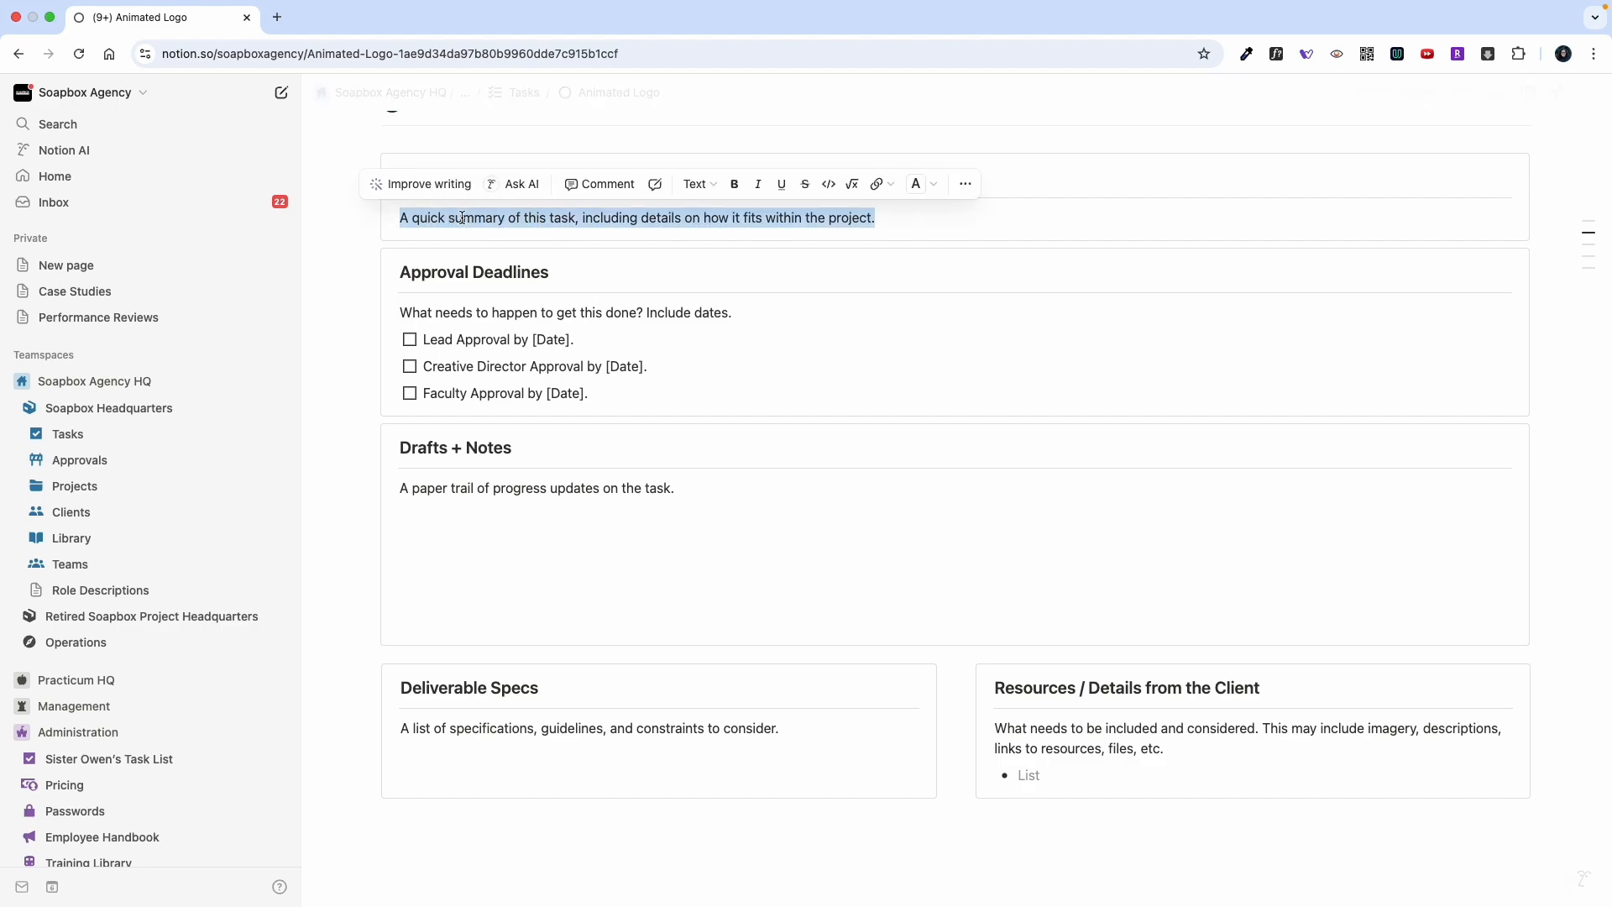
{"action": "type", "text": "Animated logo"}
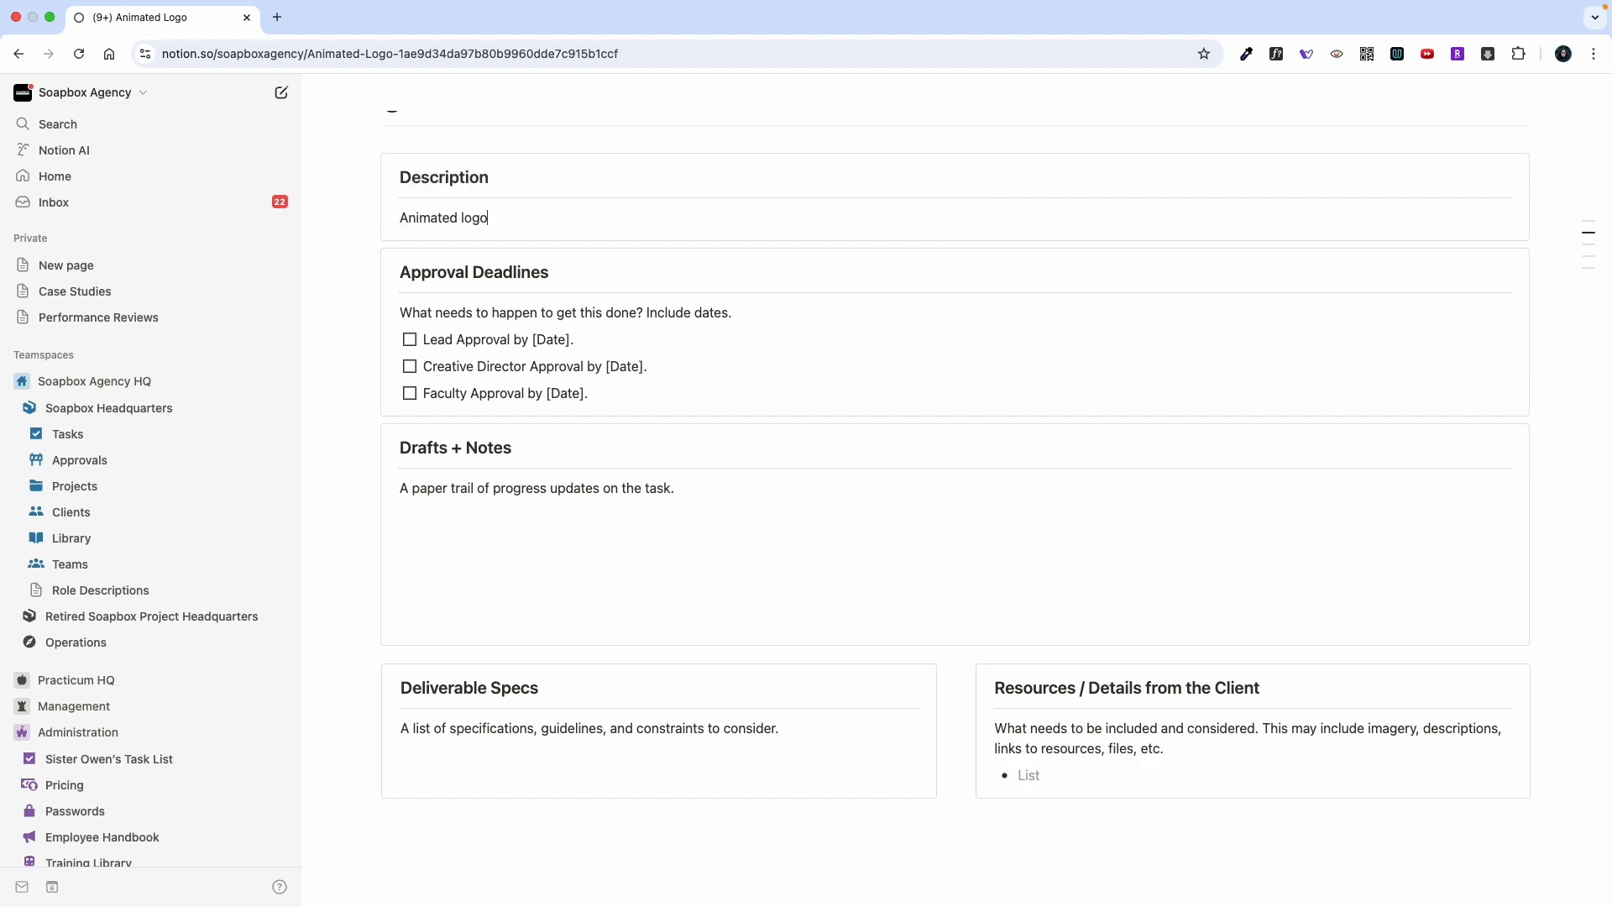
{"action": "type", "text": ", about 4 secondsi n length. S"}
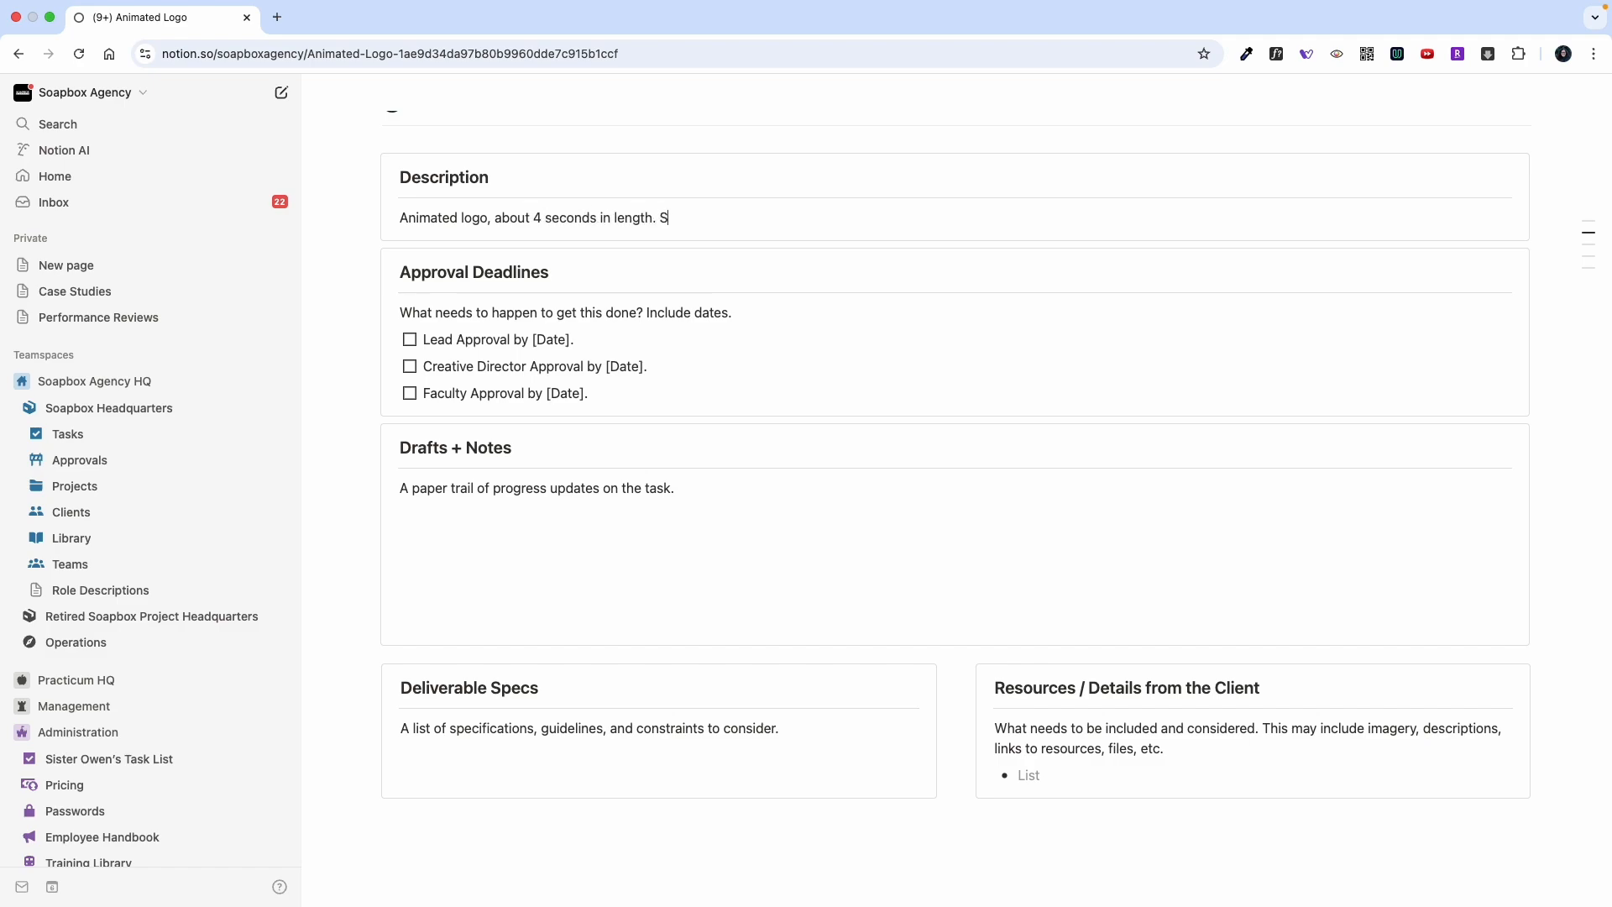
{"action": "type", "text": "imple, clean motion."}
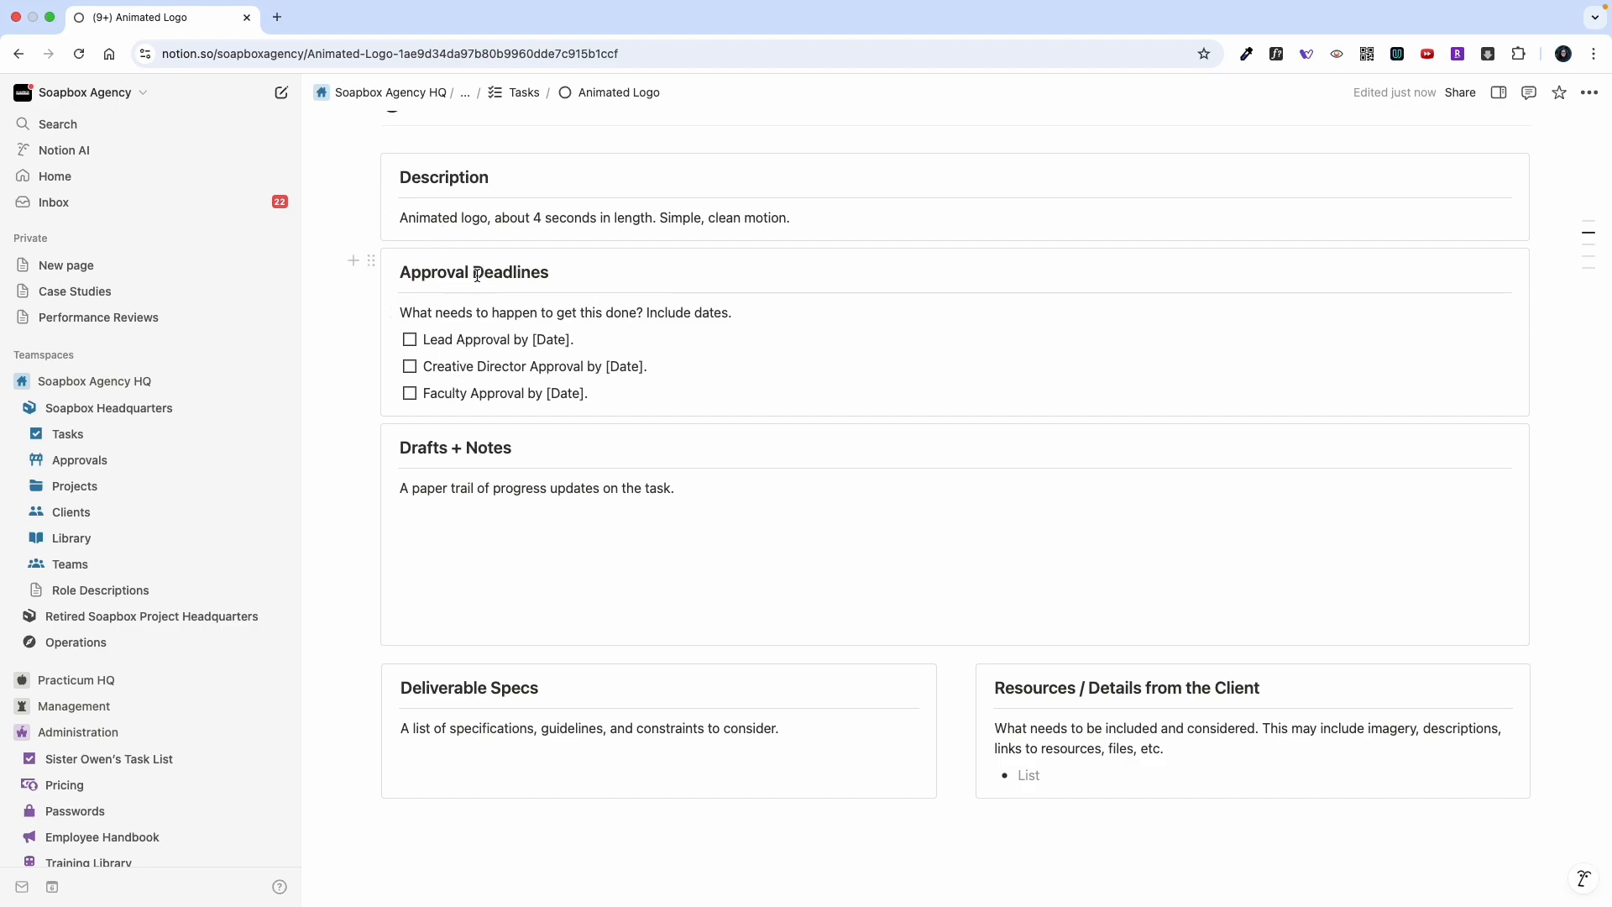
- Check the deadline calendar and set the Faculty Approval date to March 24th in Approval Deadlines
{"action": "scroll", "coordinate": [476, 274], "scroll_direction": "up", "scroll_amount": 5}
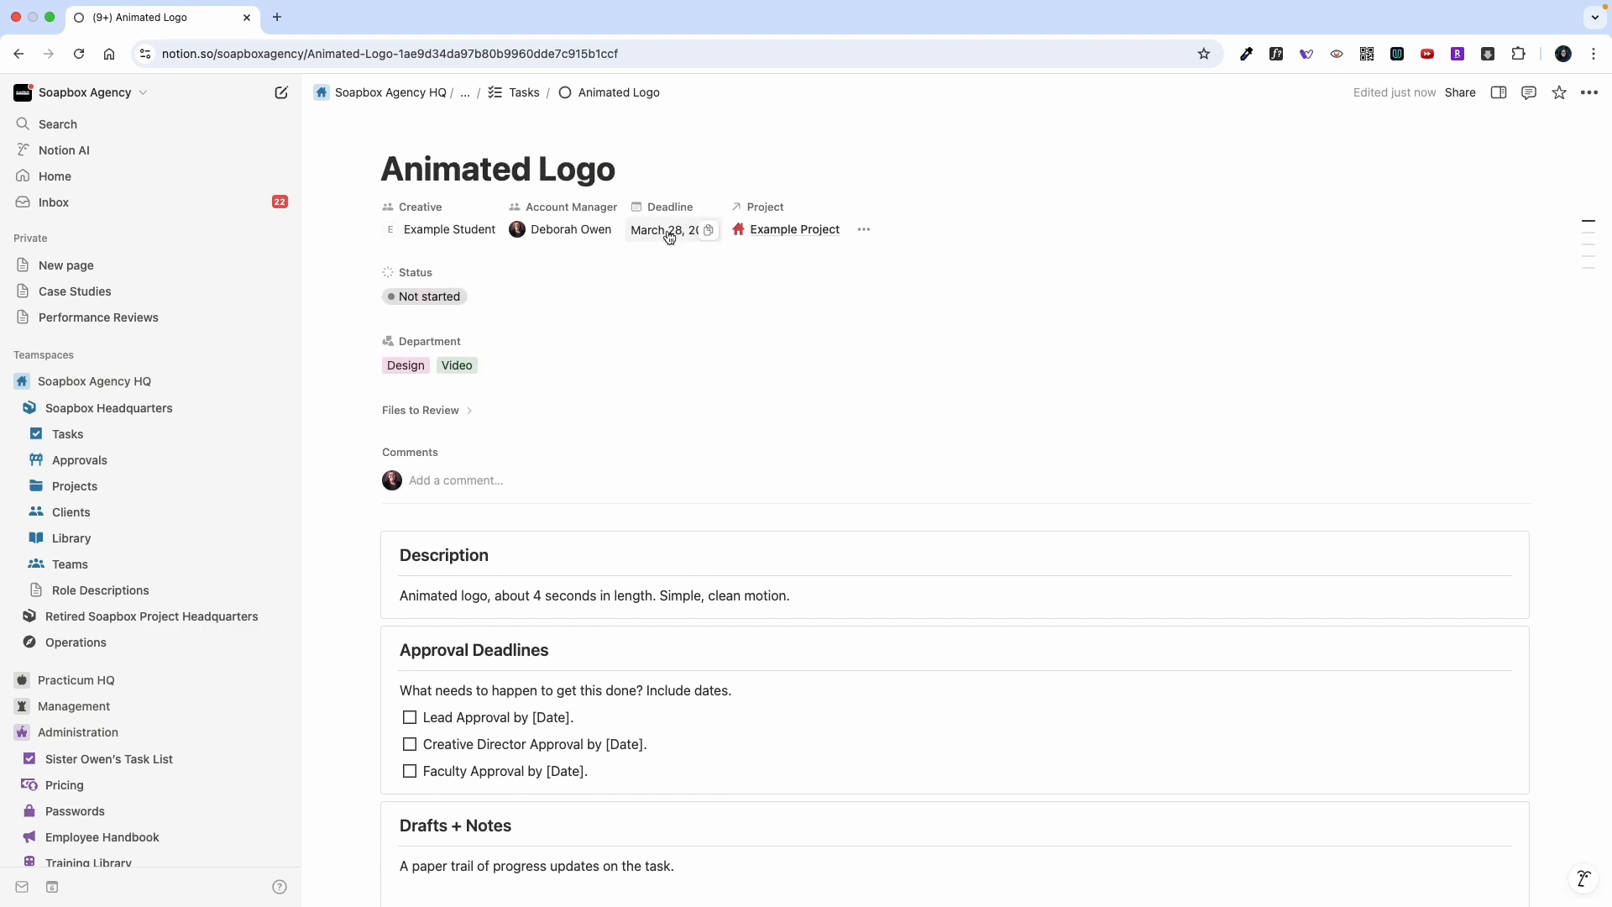
{"action": "left_click", "coordinate": [669, 232]}
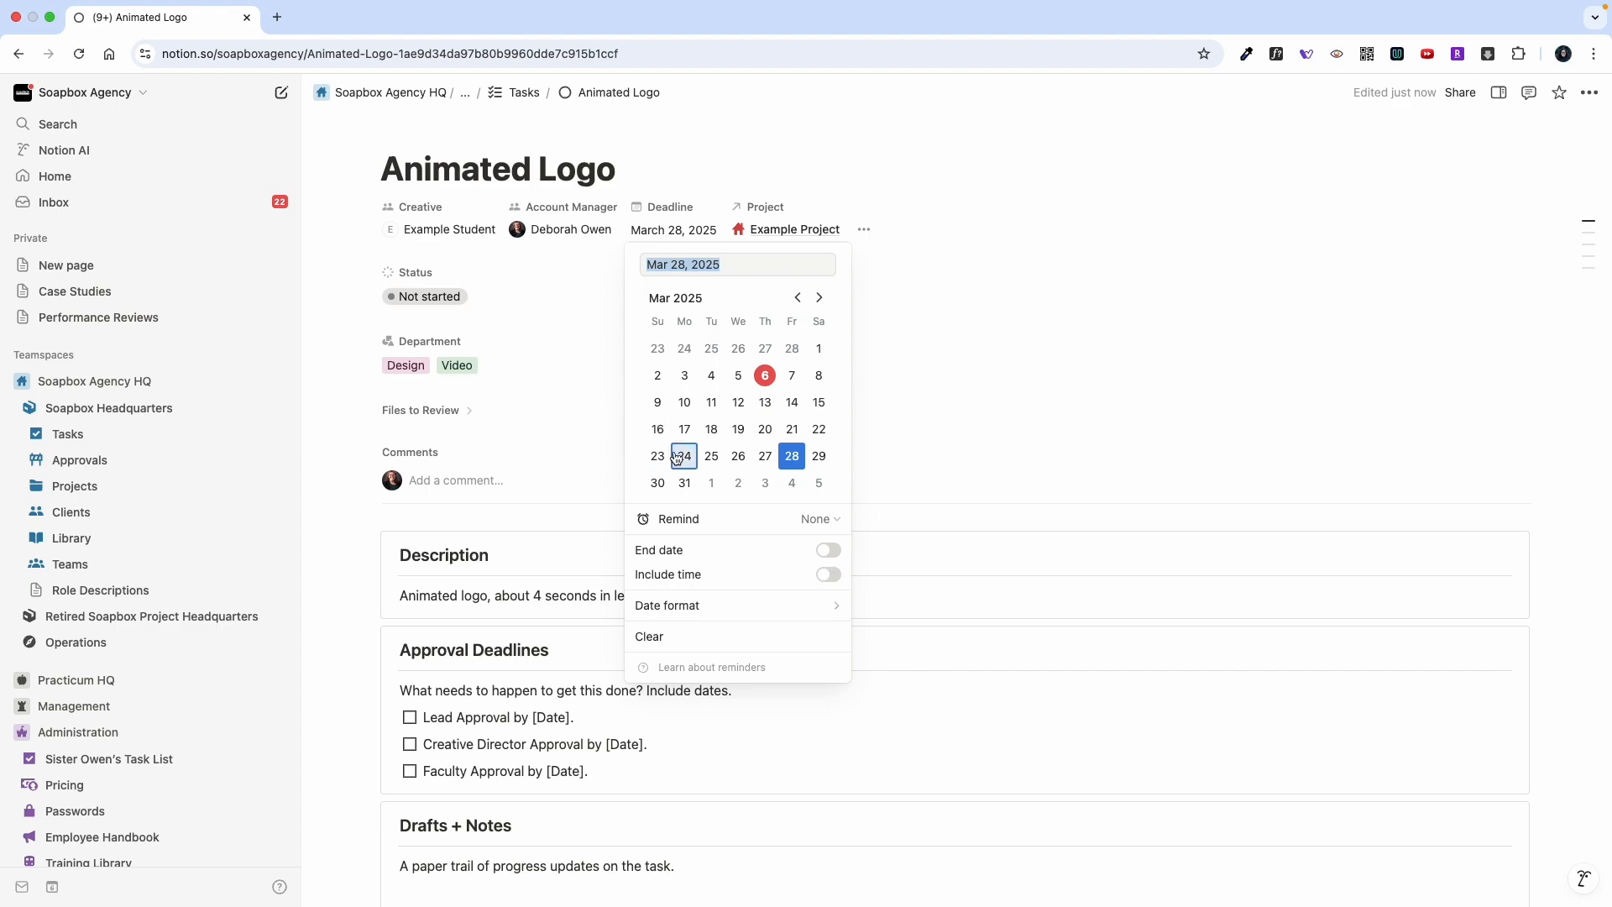
{"action": "left_click", "coordinate": [557, 769]}
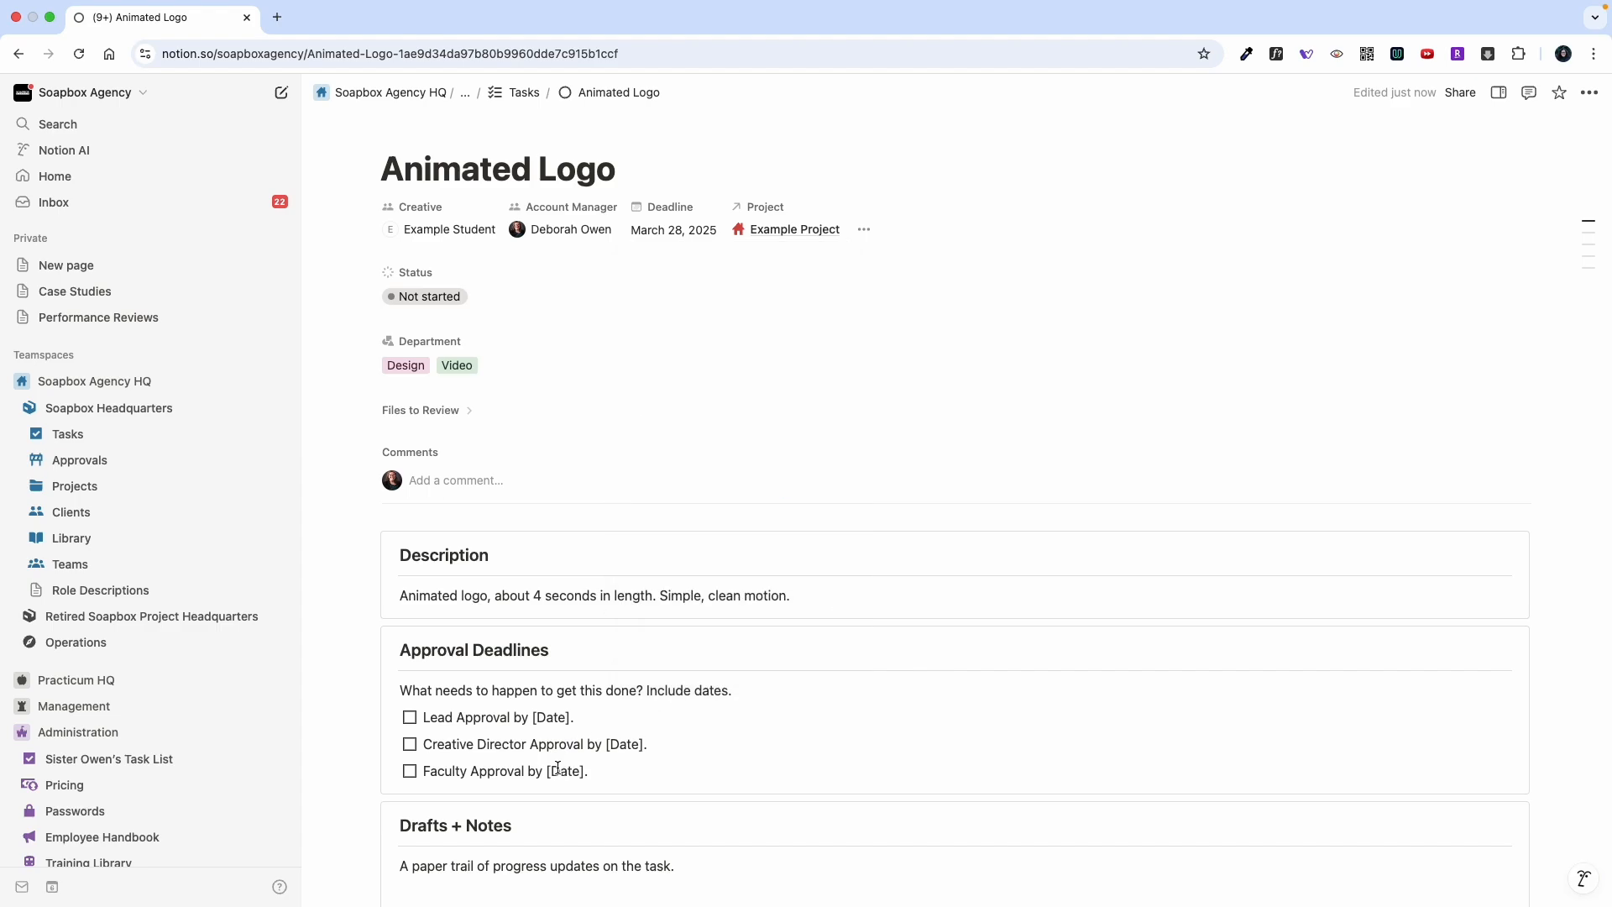
{"action": "left_click_drag", "start_coordinate": [583, 770], "coordinate": [547, 769]}
{"action": "type", "text": "March 24"}
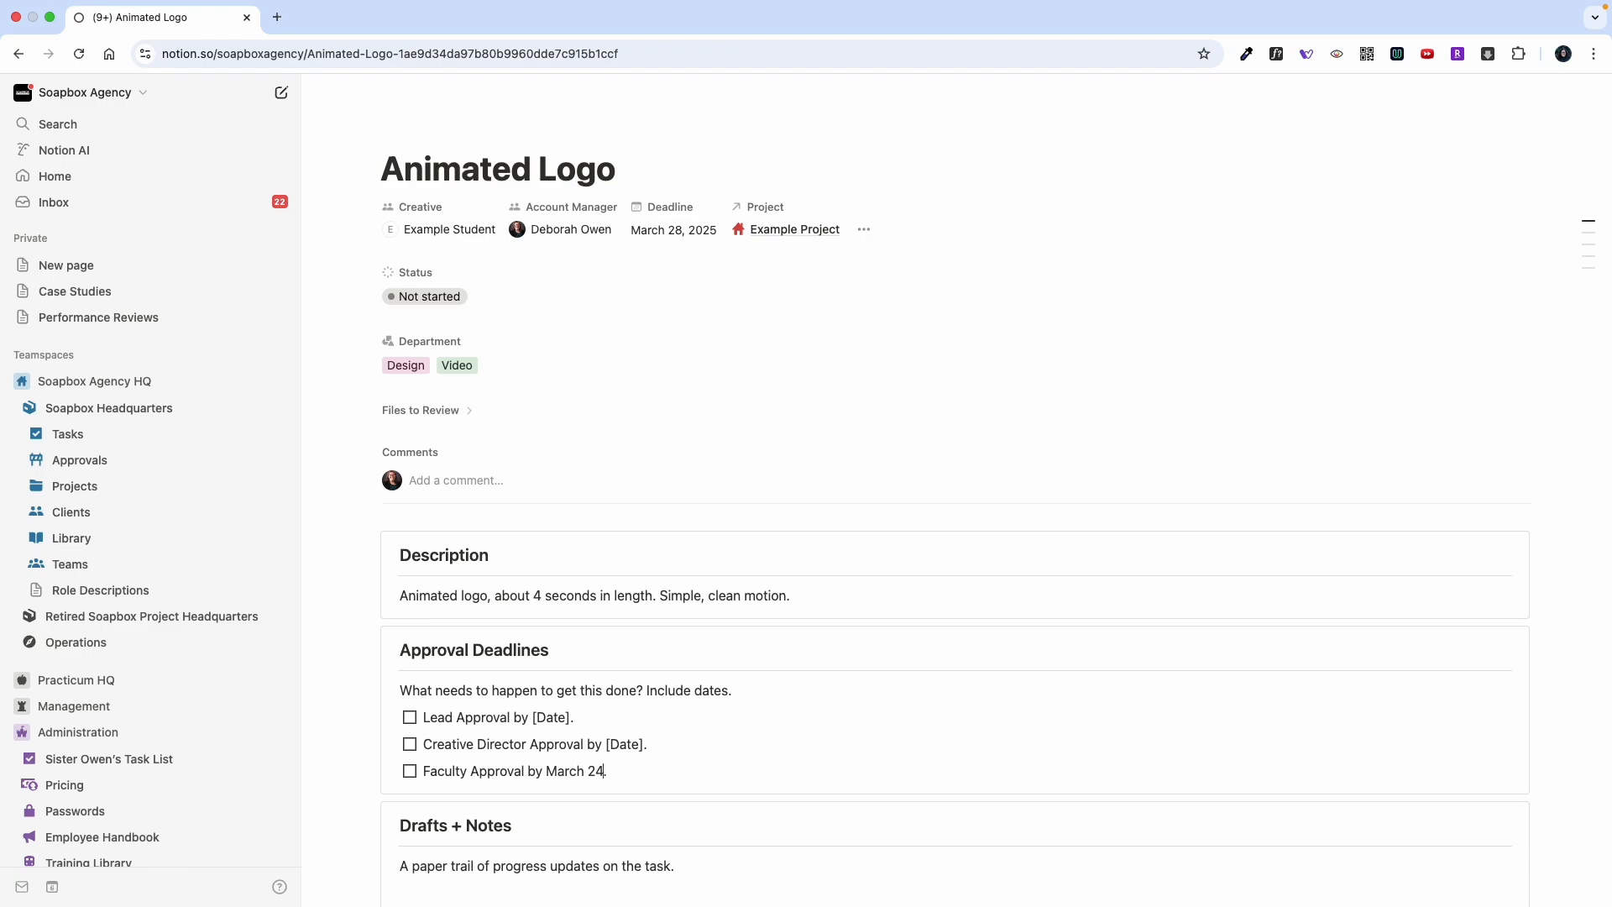
{"action": "type", "text": "th."}
- Check the deadline calendar again and set the Creative Director Approval date to March 21st
{"action": "left_click", "coordinate": [673, 230]}
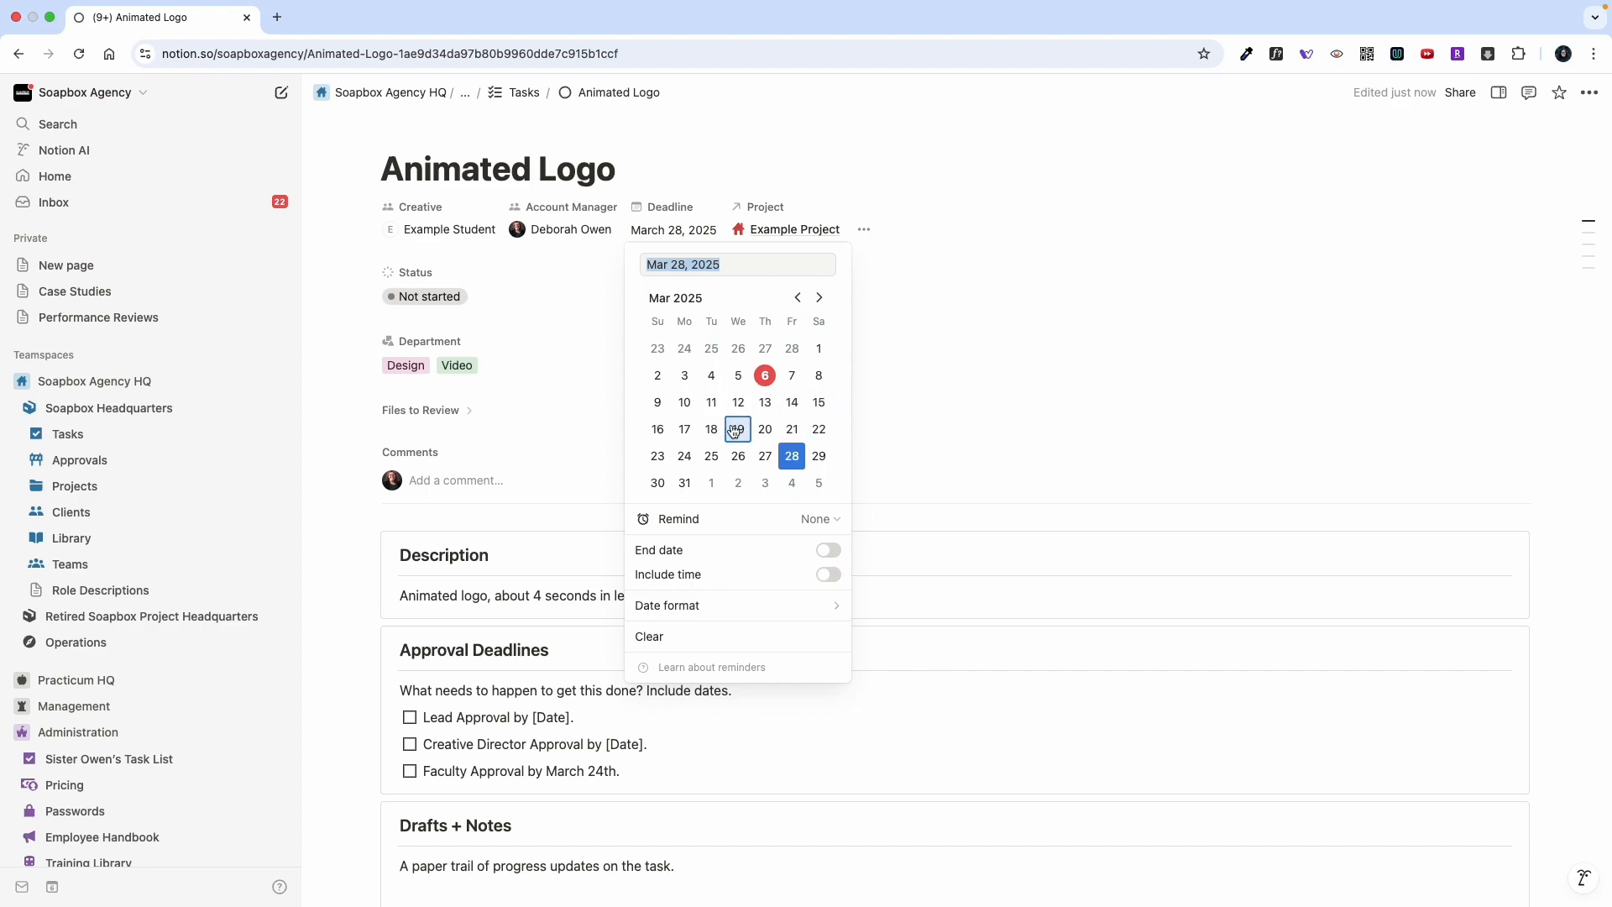
{"action": "left_click", "coordinate": [643, 740]}
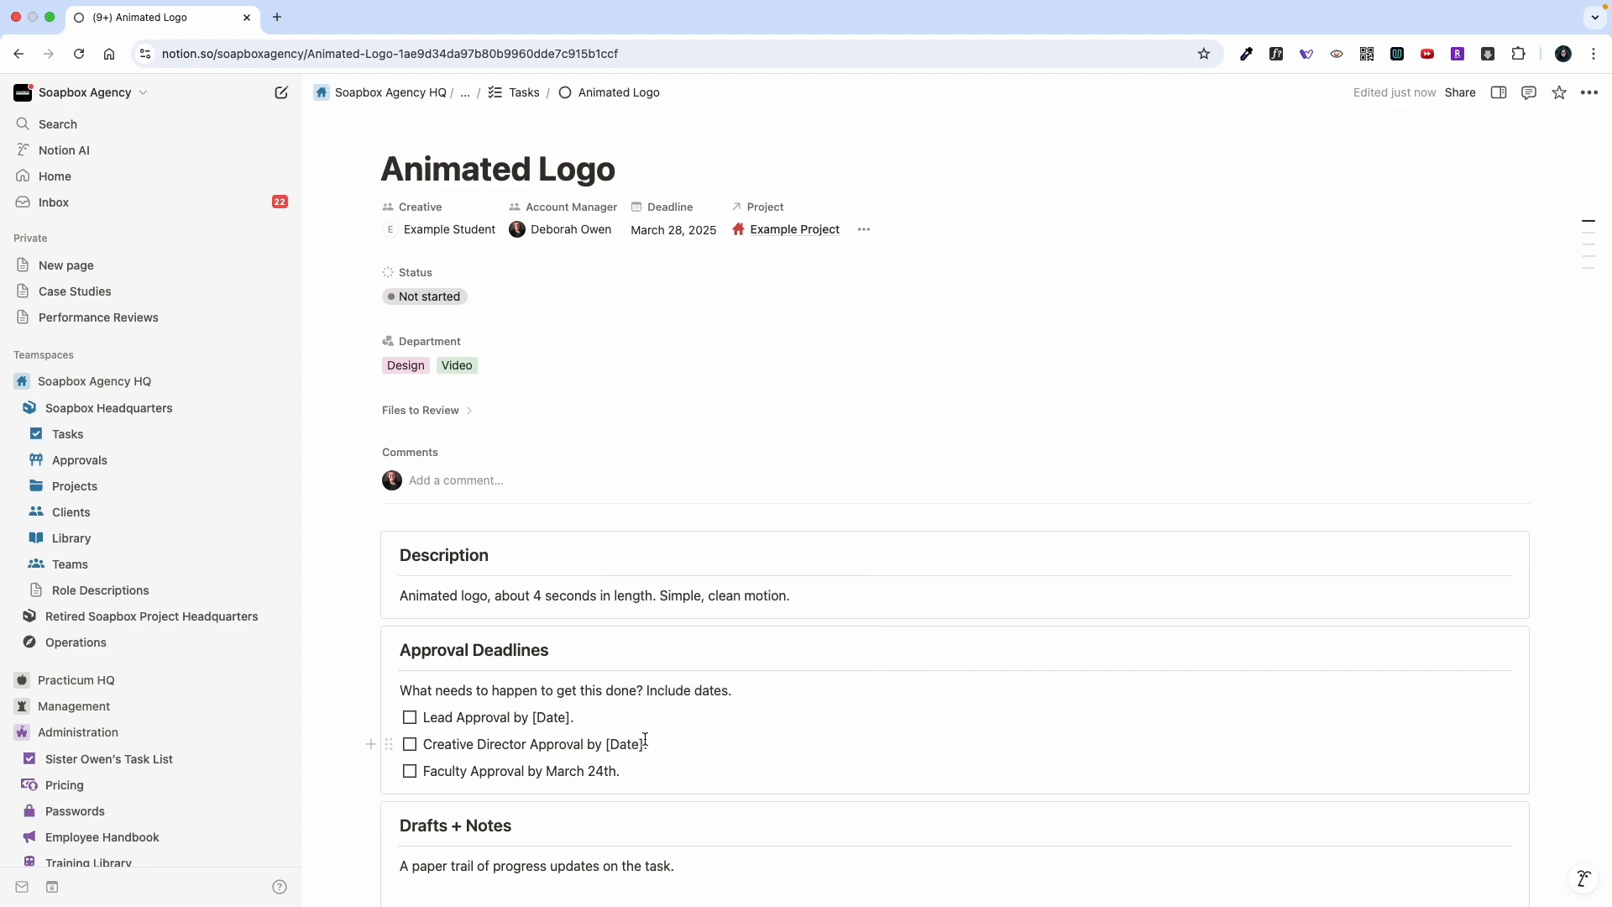
{"action": "left_click_drag", "start_coordinate": [645, 740], "coordinate": [603, 742]}
{"action": "type", "text": "AM"}
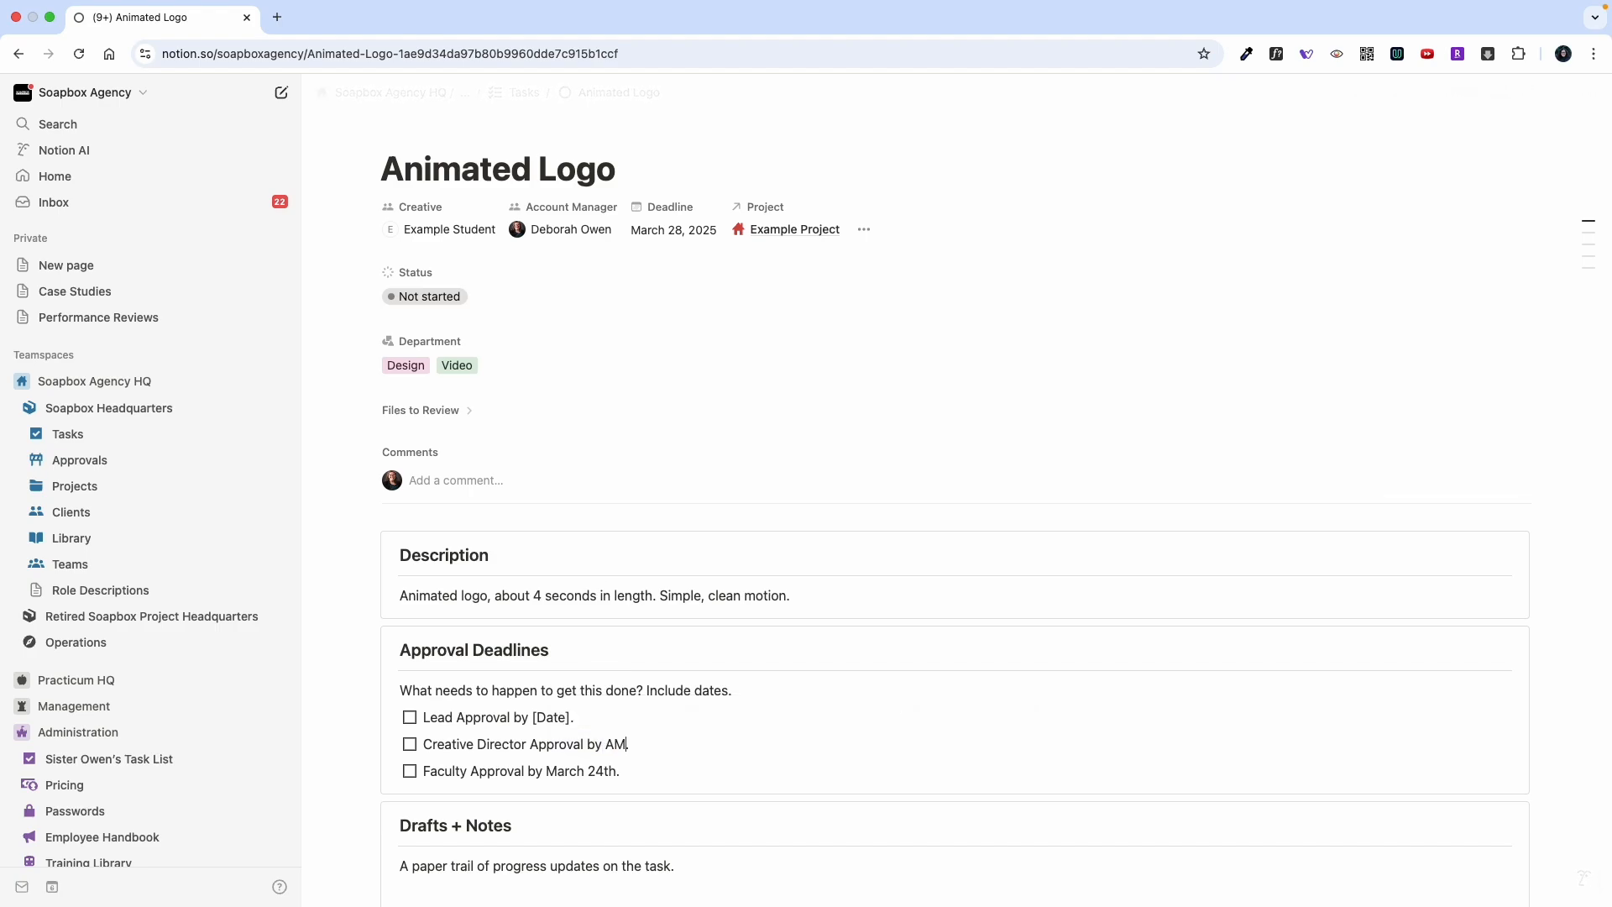
{"action": "key", "text": "BackSpace"}
{"action": "key", "text": "BackSpace"}
{"action": "type", "text": "March 21"}
- Replace the date placeholder in the Lead Approval item with March 19th
{"action": "left_click", "coordinate": [569, 717]}
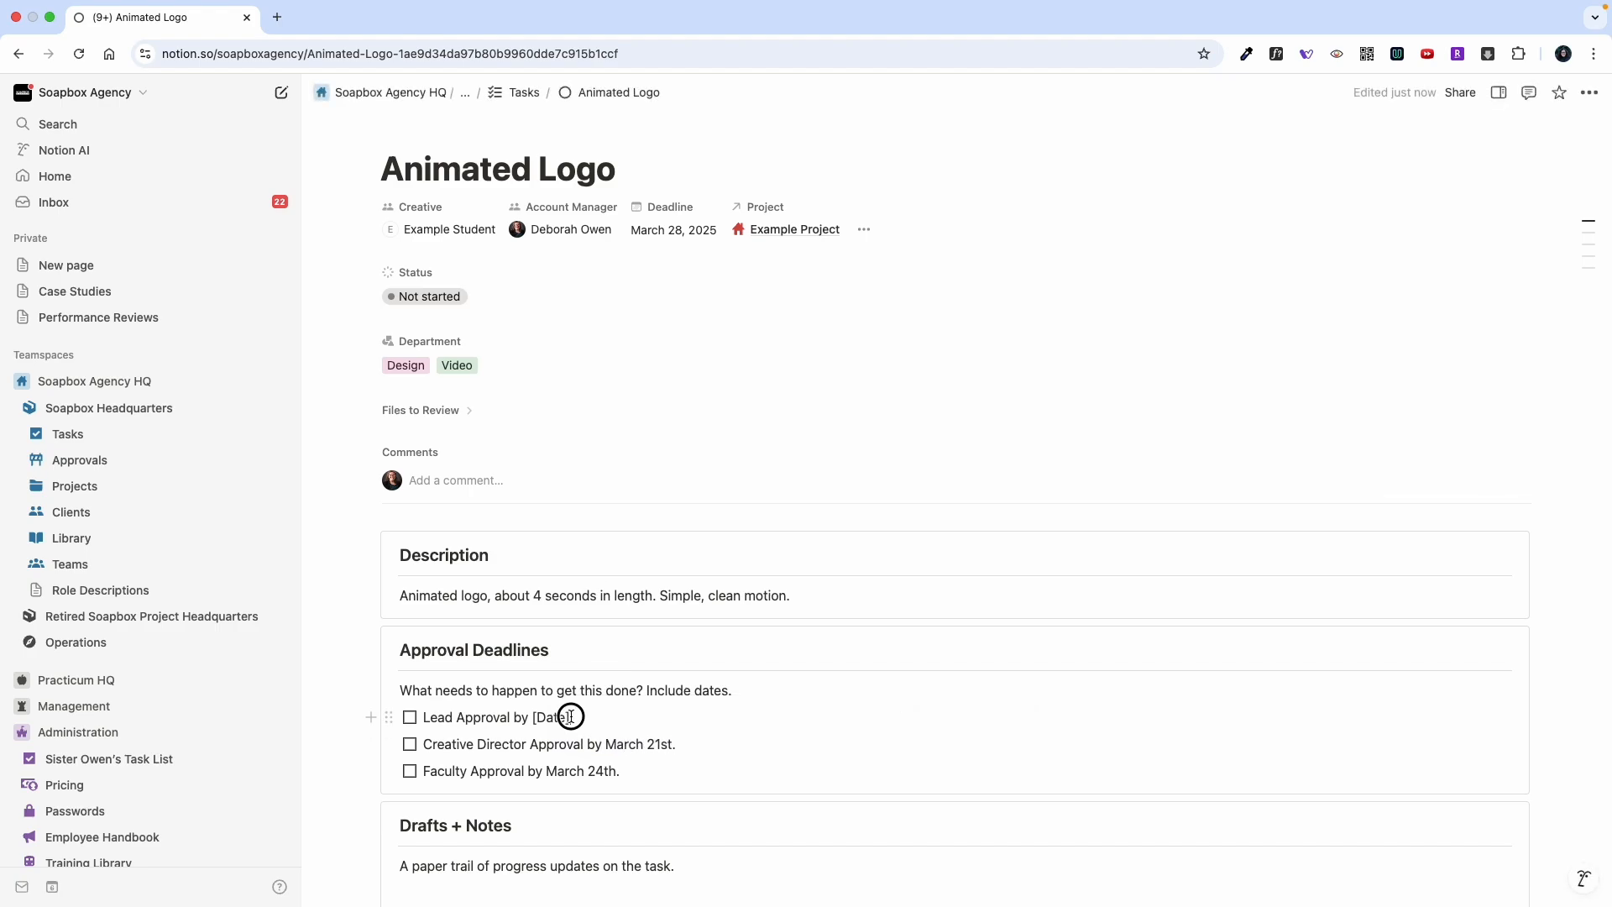
{"action": "key", "text": "BackSpace"}
{"action": "key", "text": "BackSpace"}
{"action": "key", "text": "BackSpace"}
{"action": "key", "text": "BackSpace"}
{"action": "key", "text": "BackSpace"}
{"action": "key", "text": "BackSpace"}
{"action": "key", "text": "BackSpace"}
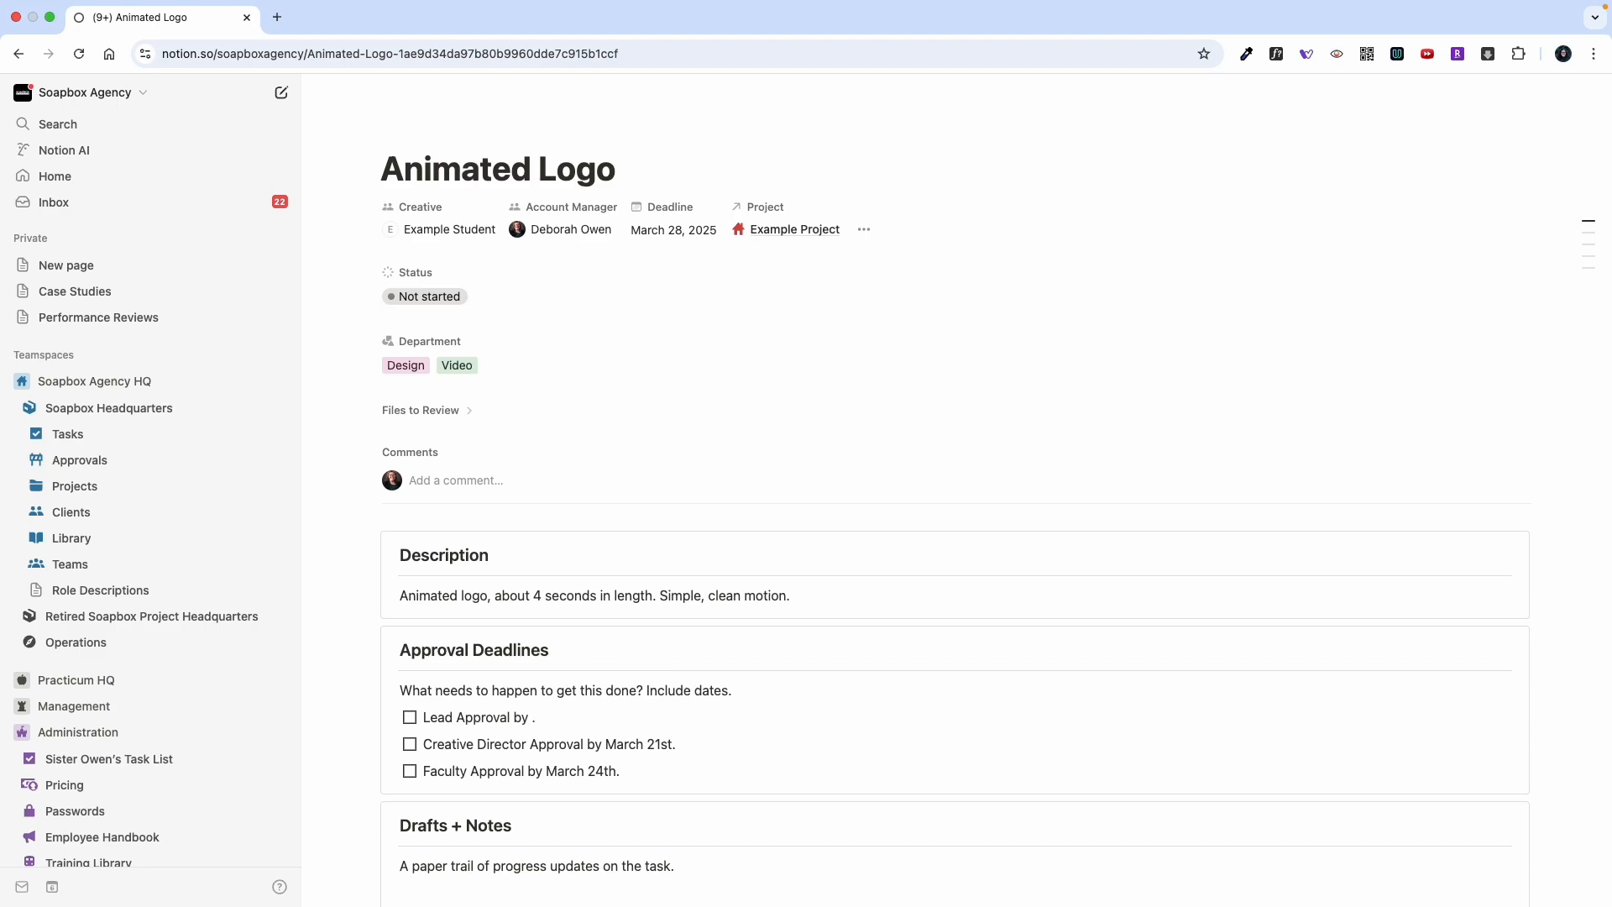
{"action": "type", "text": "March 19st"}
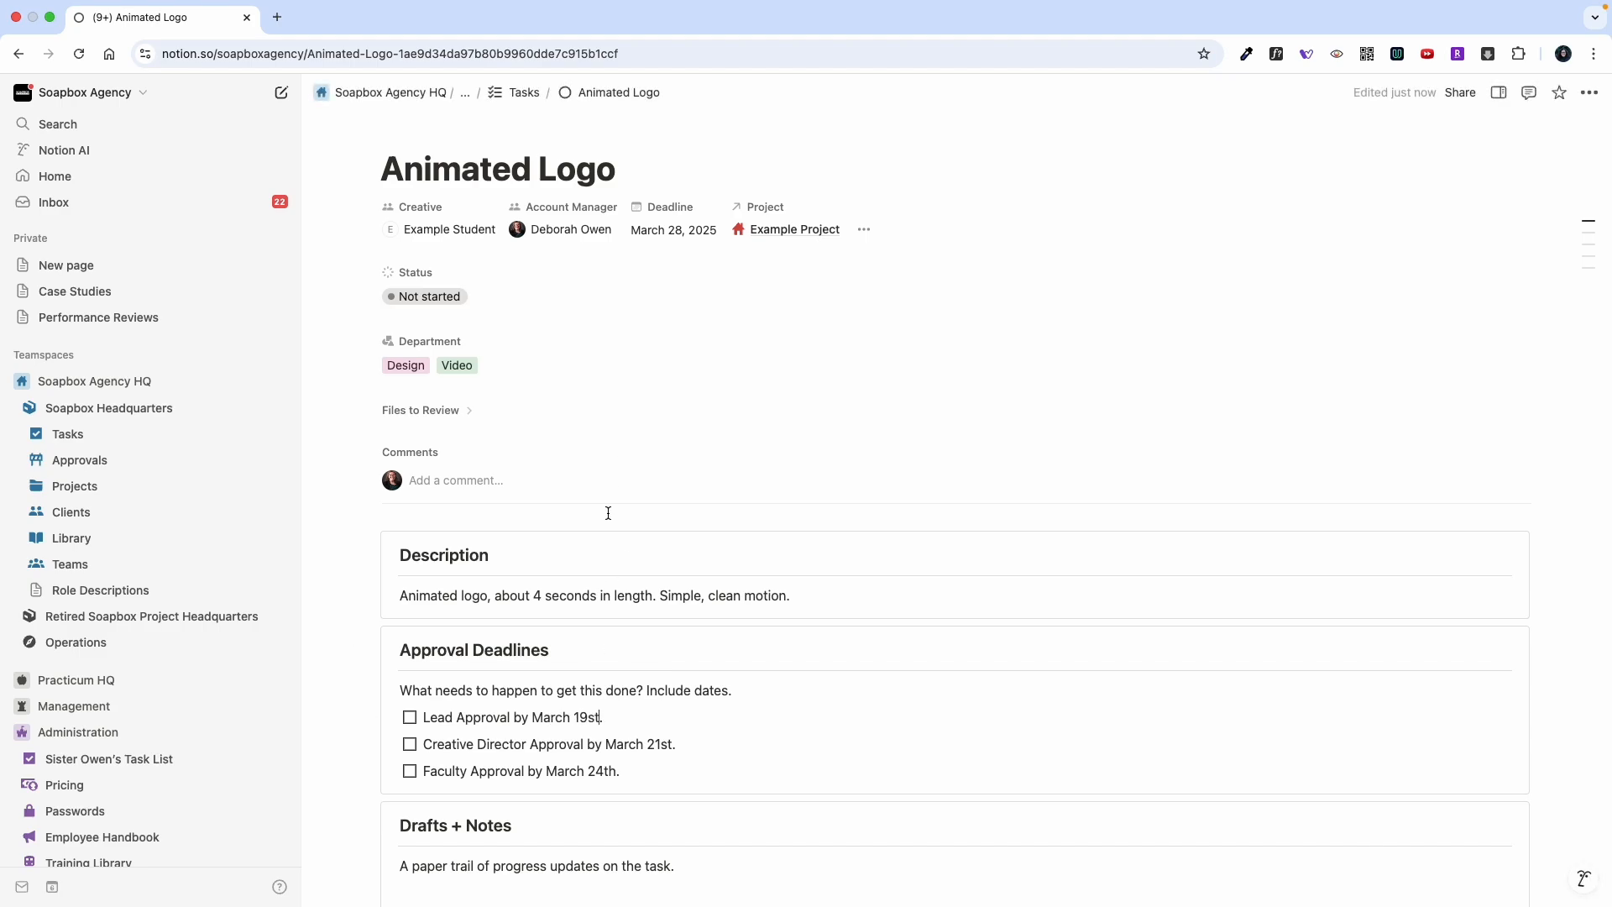
{"action": "key", "text": "BackSpace"}
{"action": "key", "text": "BackSpace"}
{"action": "type", "text": "th"}
- Review the Drafts + Notes section, the Files to Review properties and the remaining template sections of the task page
{"action": "scroll", "coordinate": [572, 702], "scroll_direction": "down", "scroll_amount": 5}
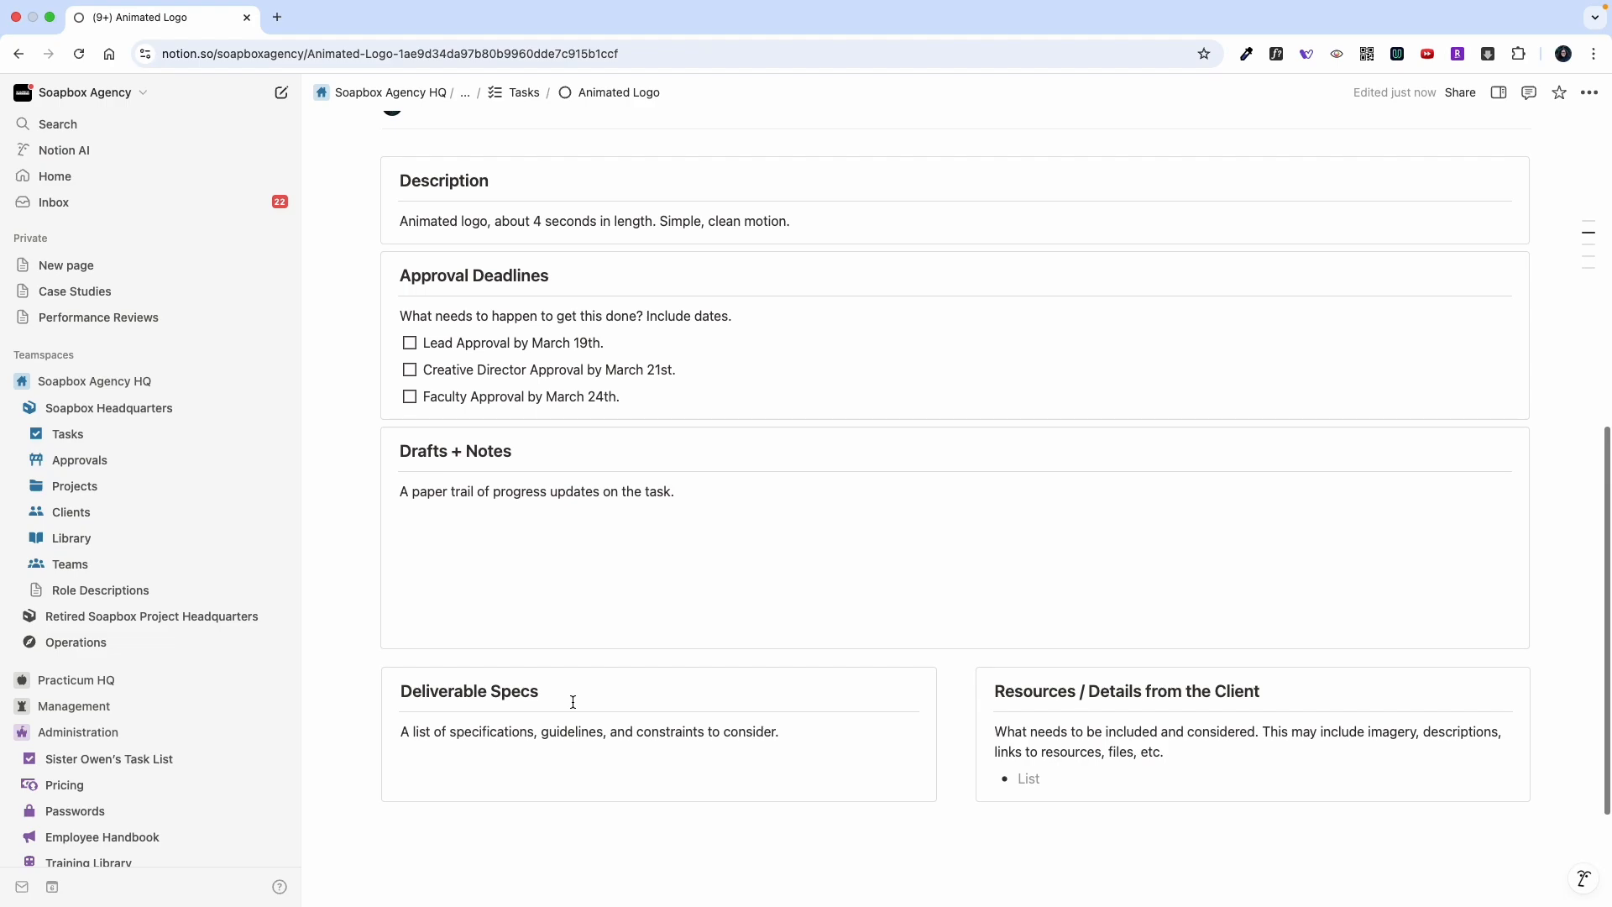
{"action": "left_click", "coordinate": [434, 506]}
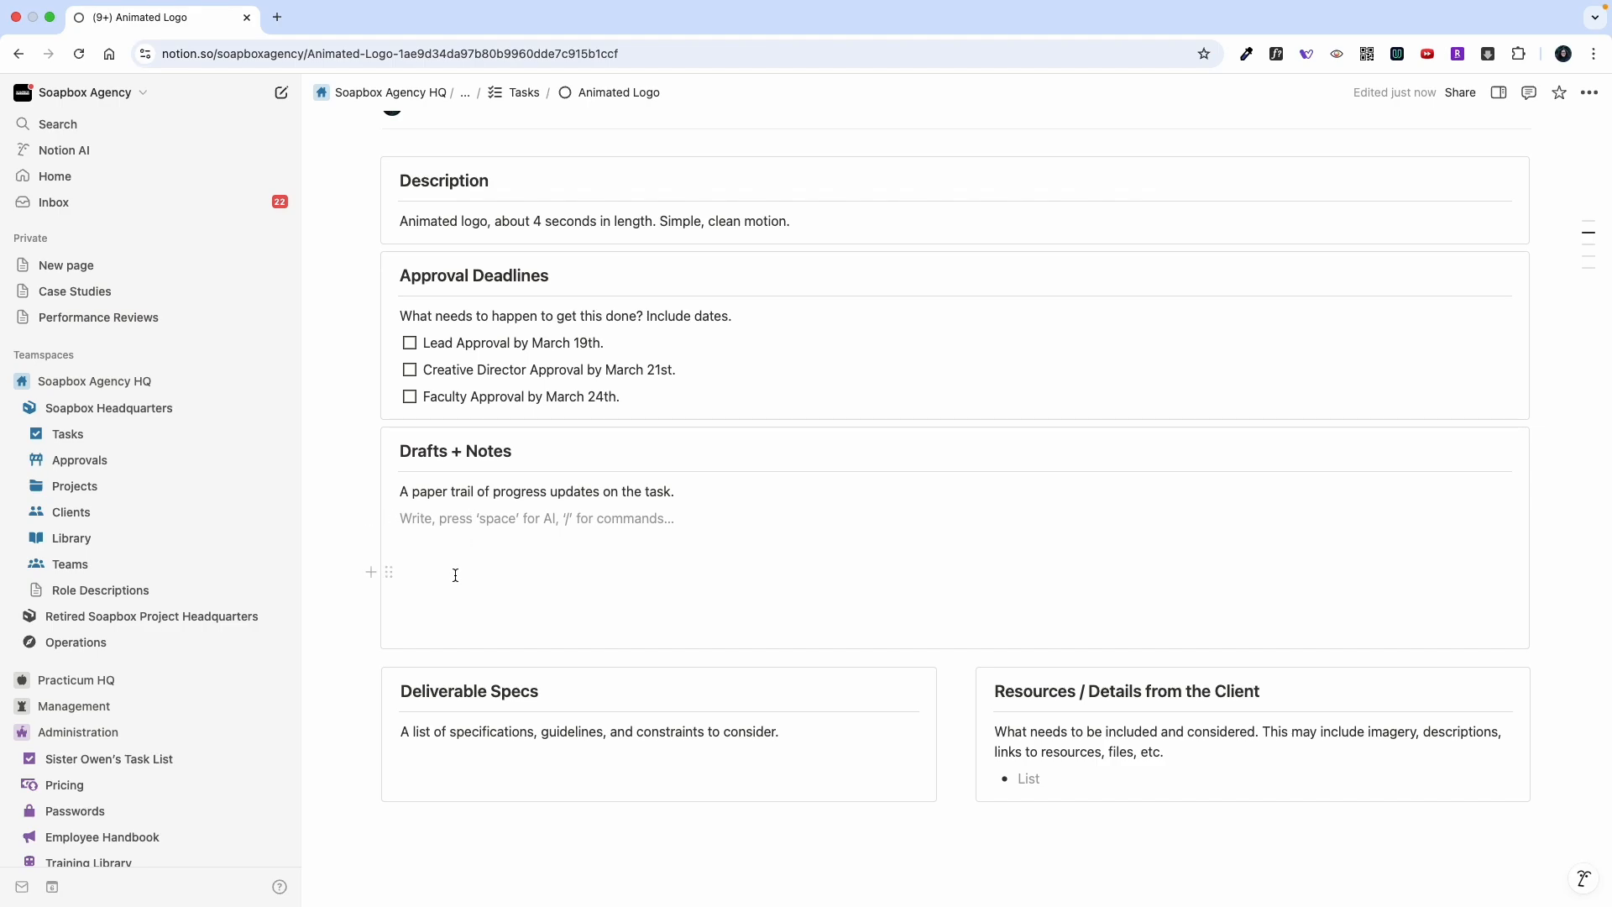
{"action": "scroll", "coordinate": [453, 576], "scroll_direction": "up", "scroll_amount": 8}
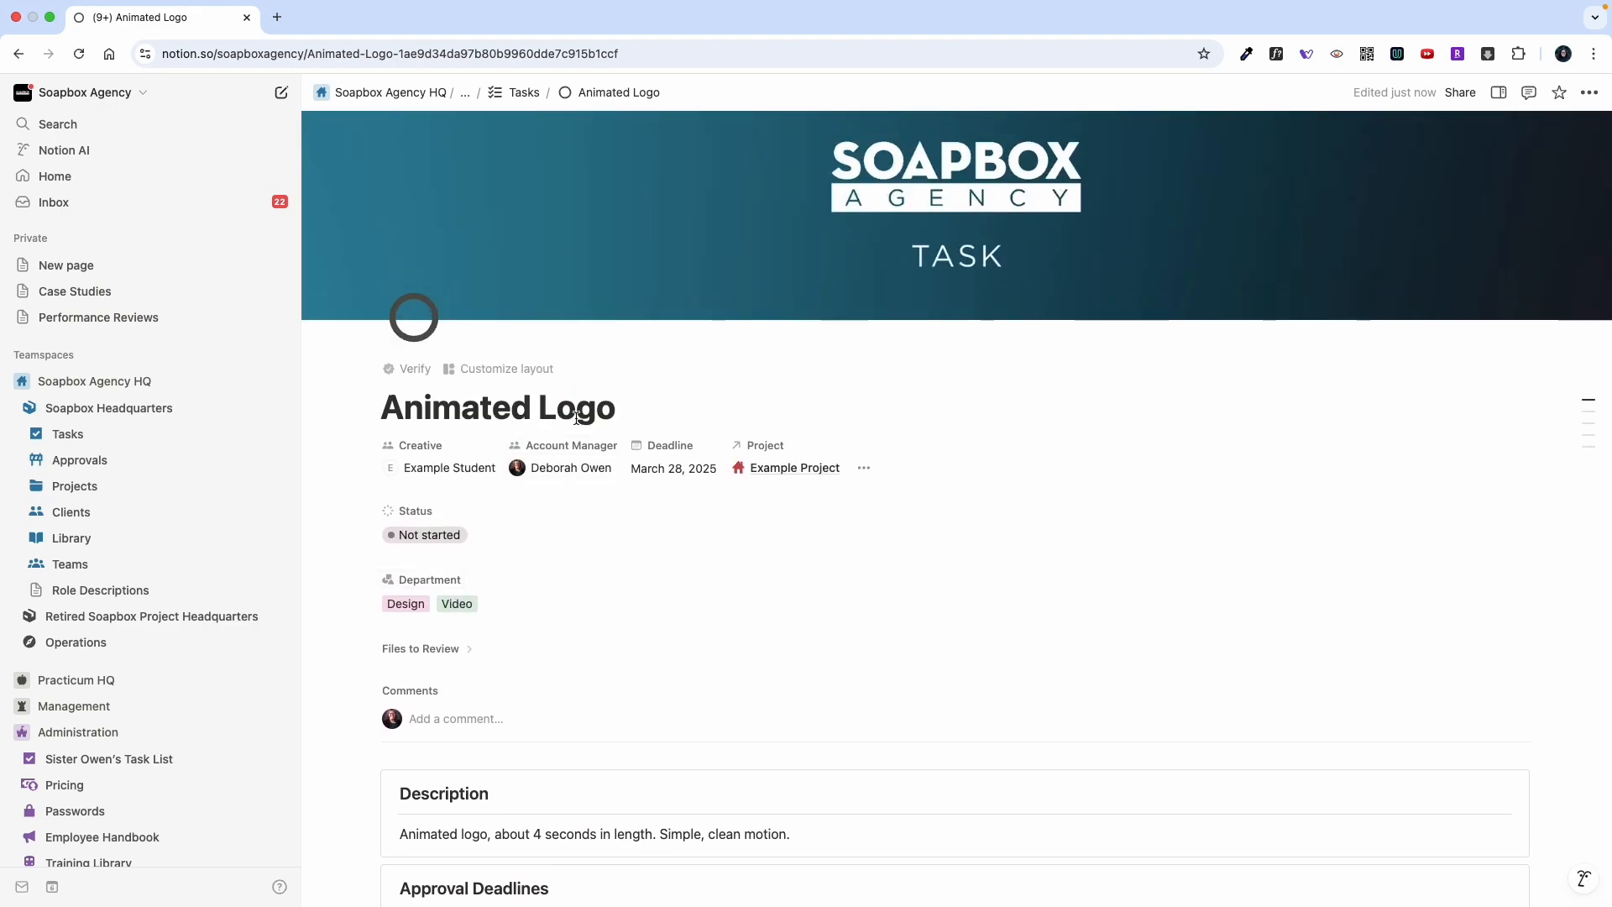
{"action": "scroll", "coordinate": [576, 417], "scroll_direction": "down", "scroll_amount": 8}
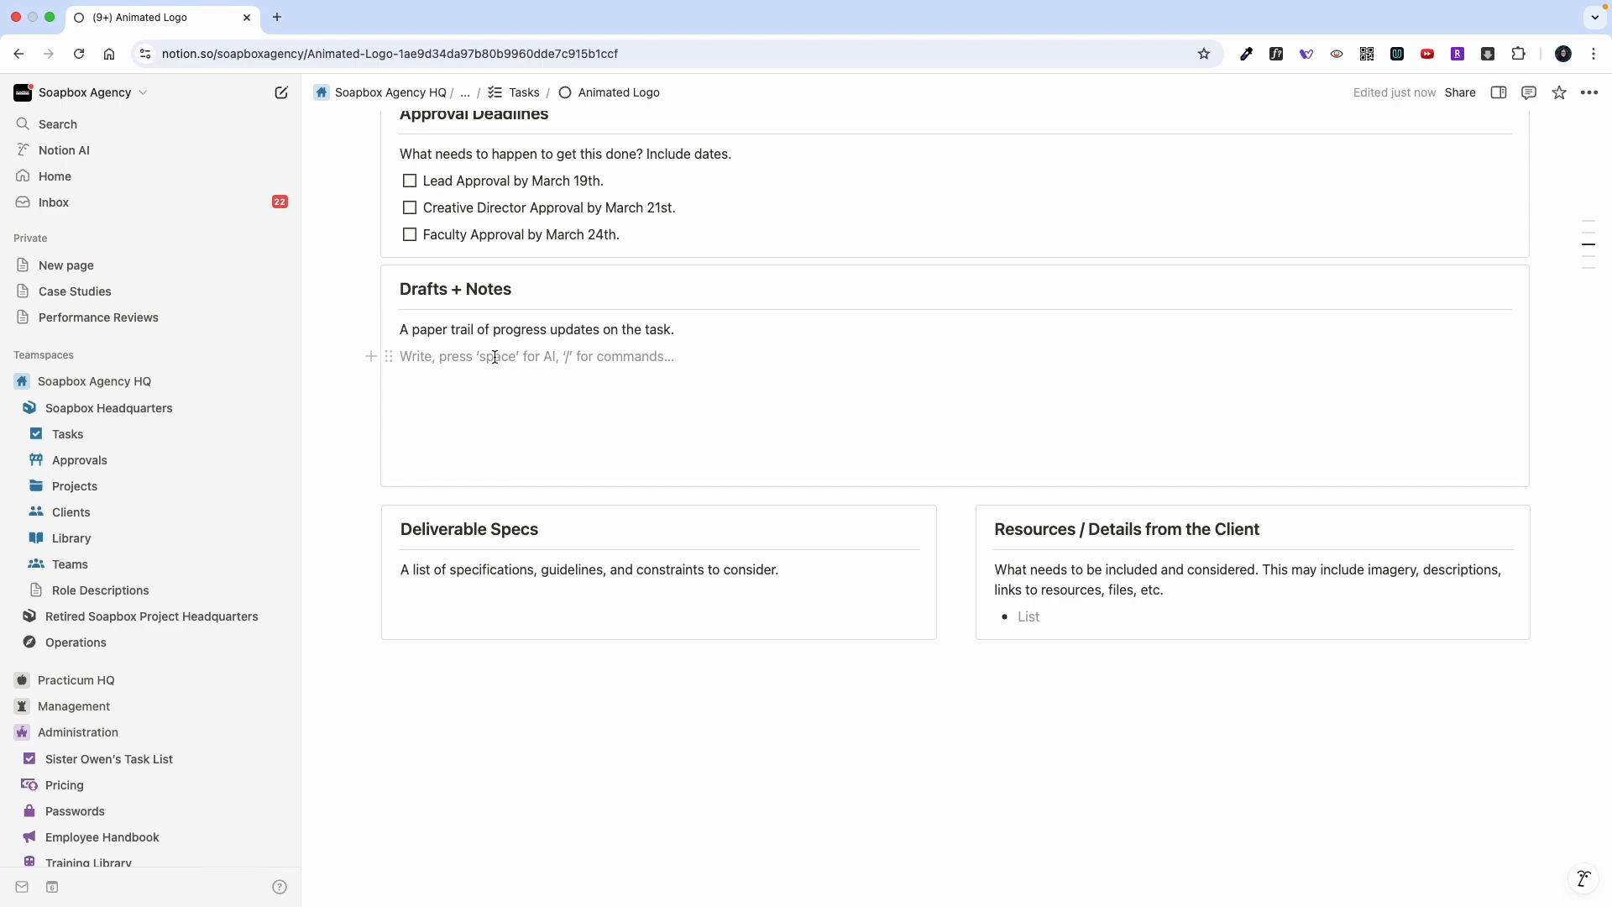
{"action": "scroll", "coordinate": [489, 260], "scroll_direction": "up", "scroll_amount": 1}
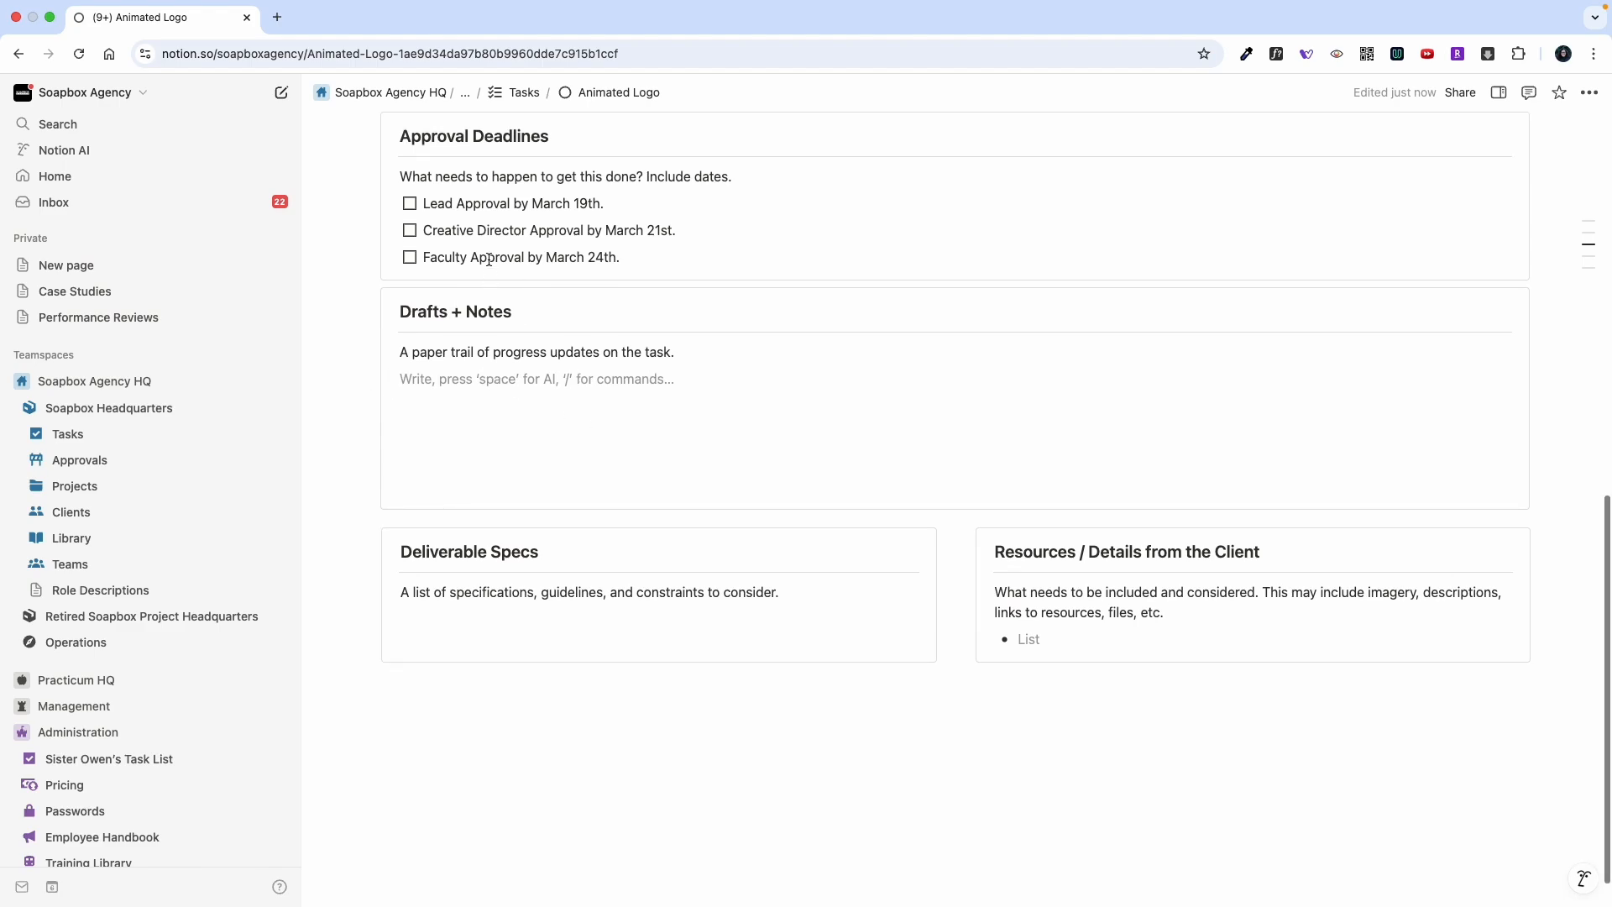
{"action": "scroll", "coordinate": [489, 260], "scroll_direction": "up", "scroll_amount": 7}
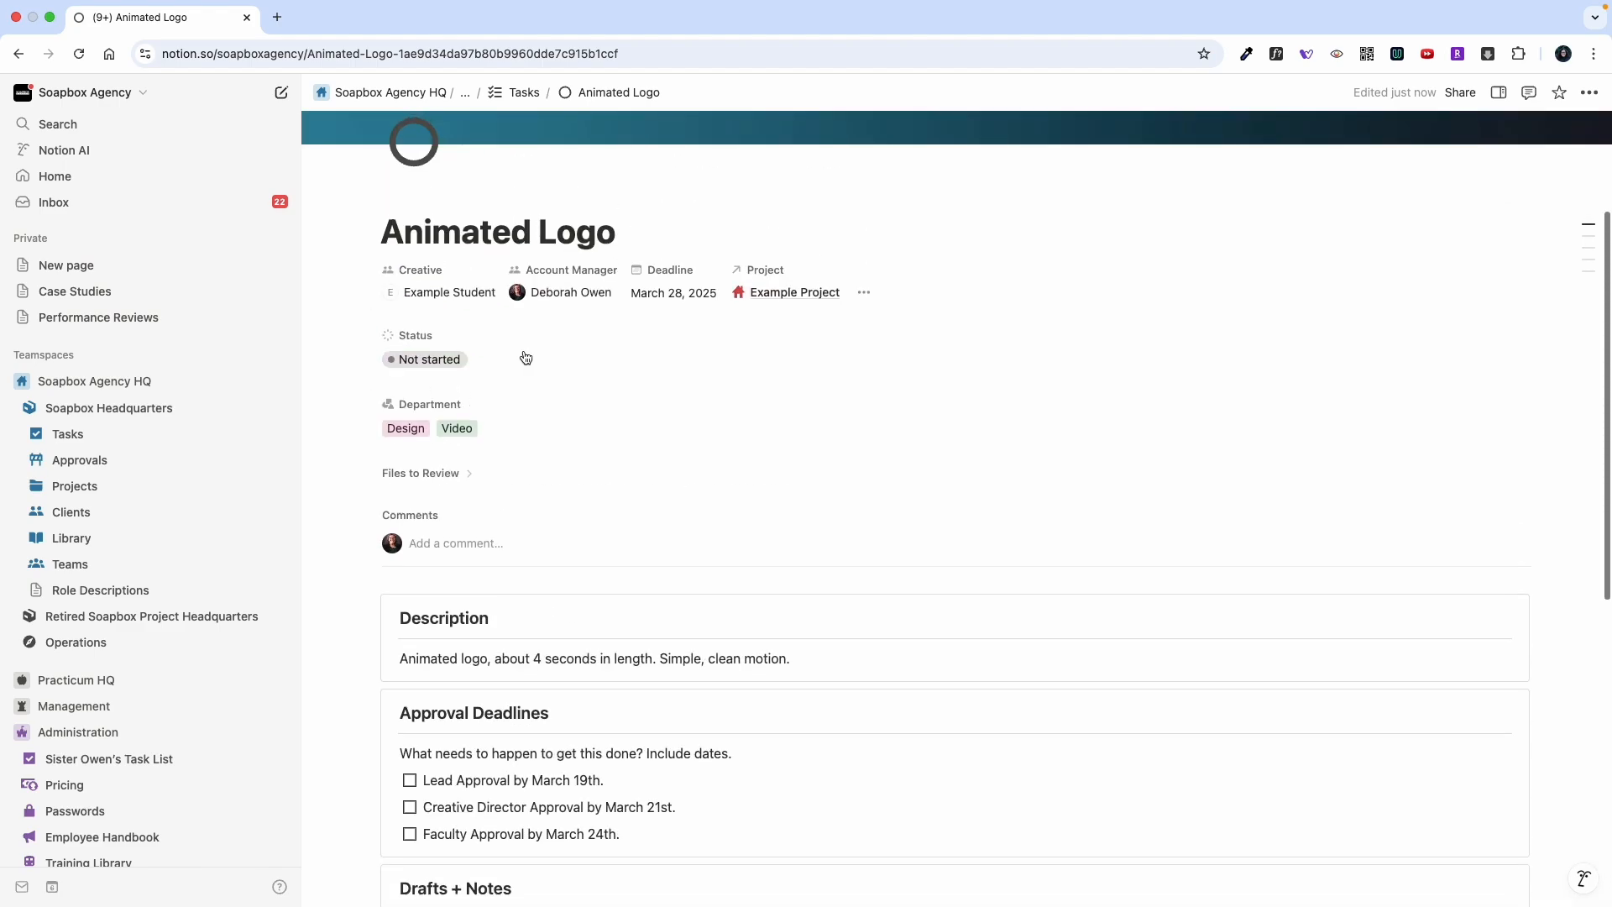
{"action": "left_click", "coordinate": [428, 475]}
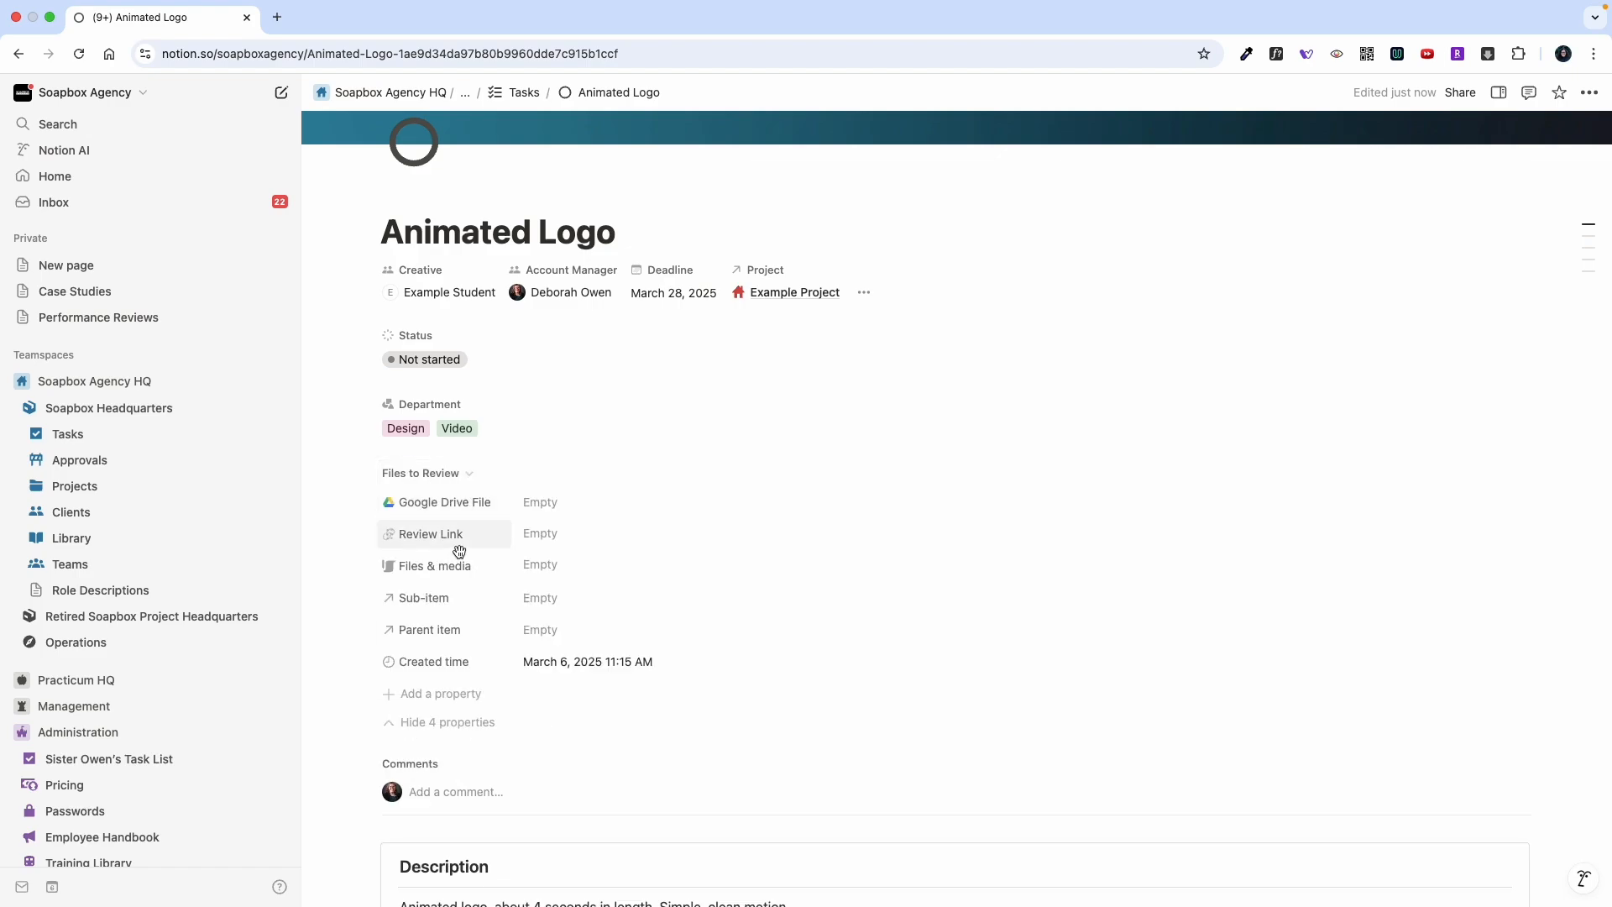
{"action": "left_click", "coordinate": [464, 475]}
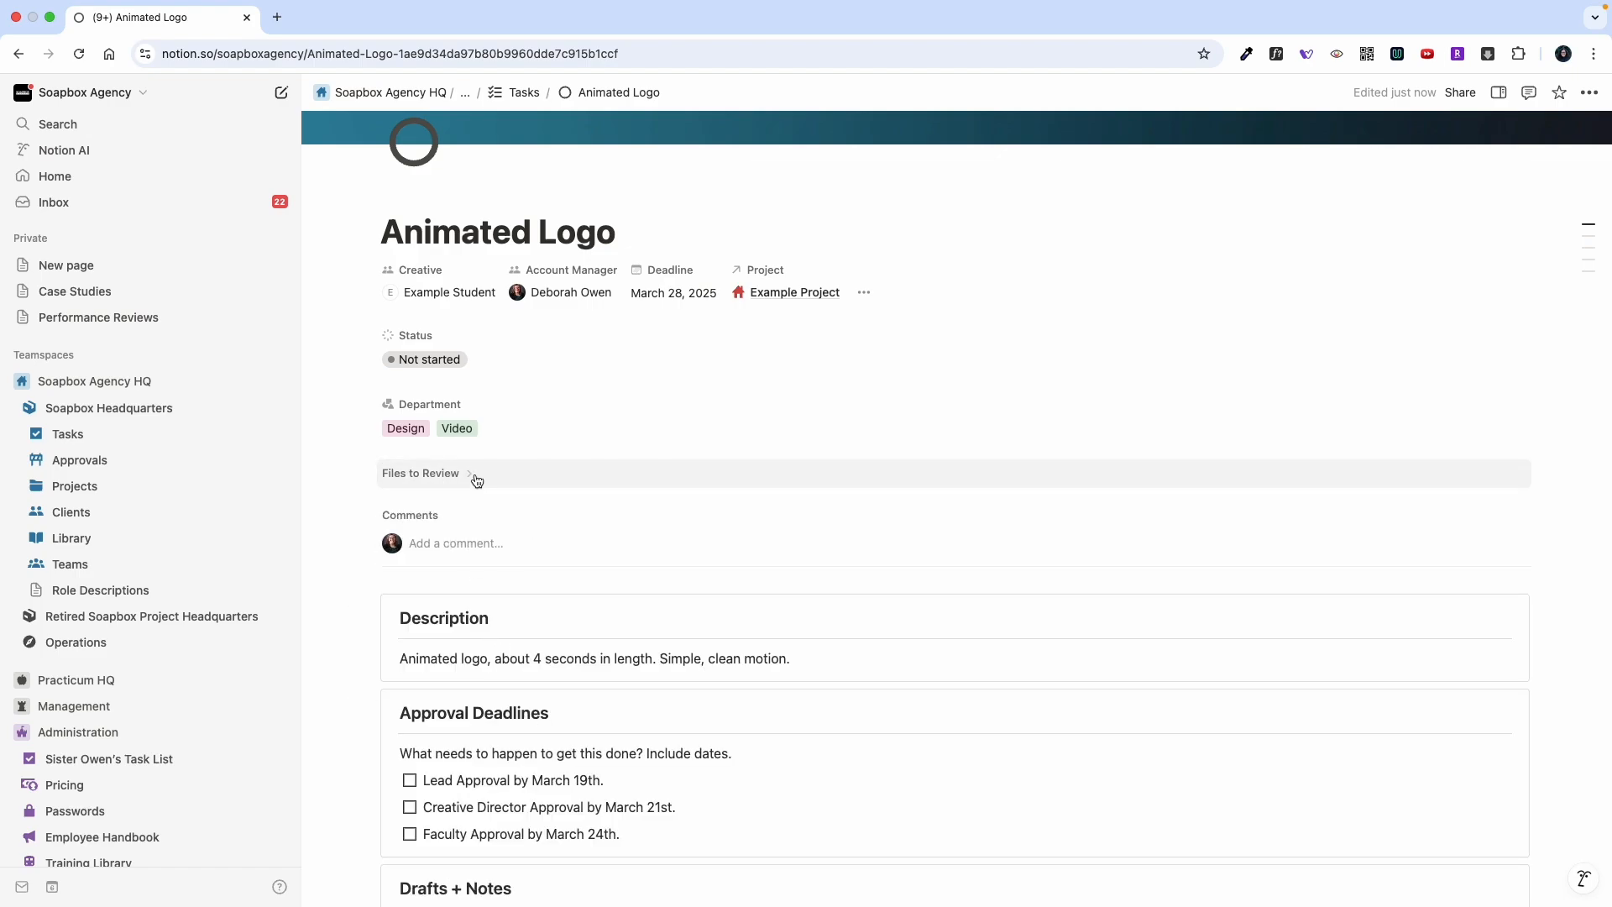
{"action": "scroll", "coordinate": [476, 480], "scroll_direction": "down", "scroll_amount": 6}
{"action": "scroll", "coordinate": [475, 766], "scroll_direction": "up", "scroll_amount": 2}
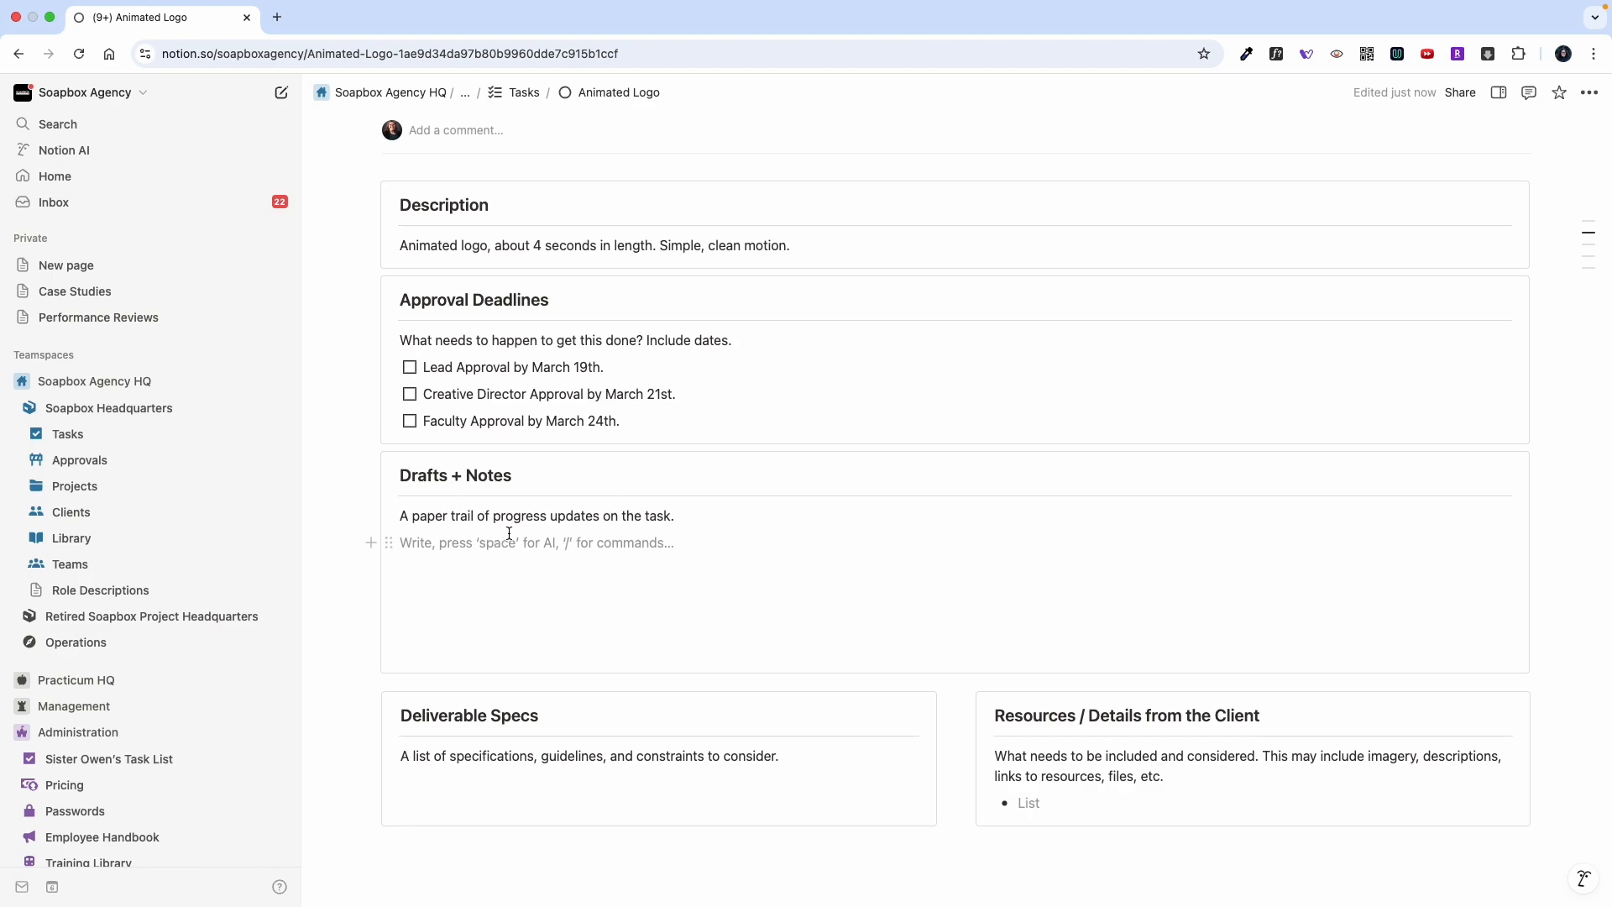
{"action": "scroll", "coordinate": [509, 533], "scroll_direction": "down", "scroll_amount": 2}
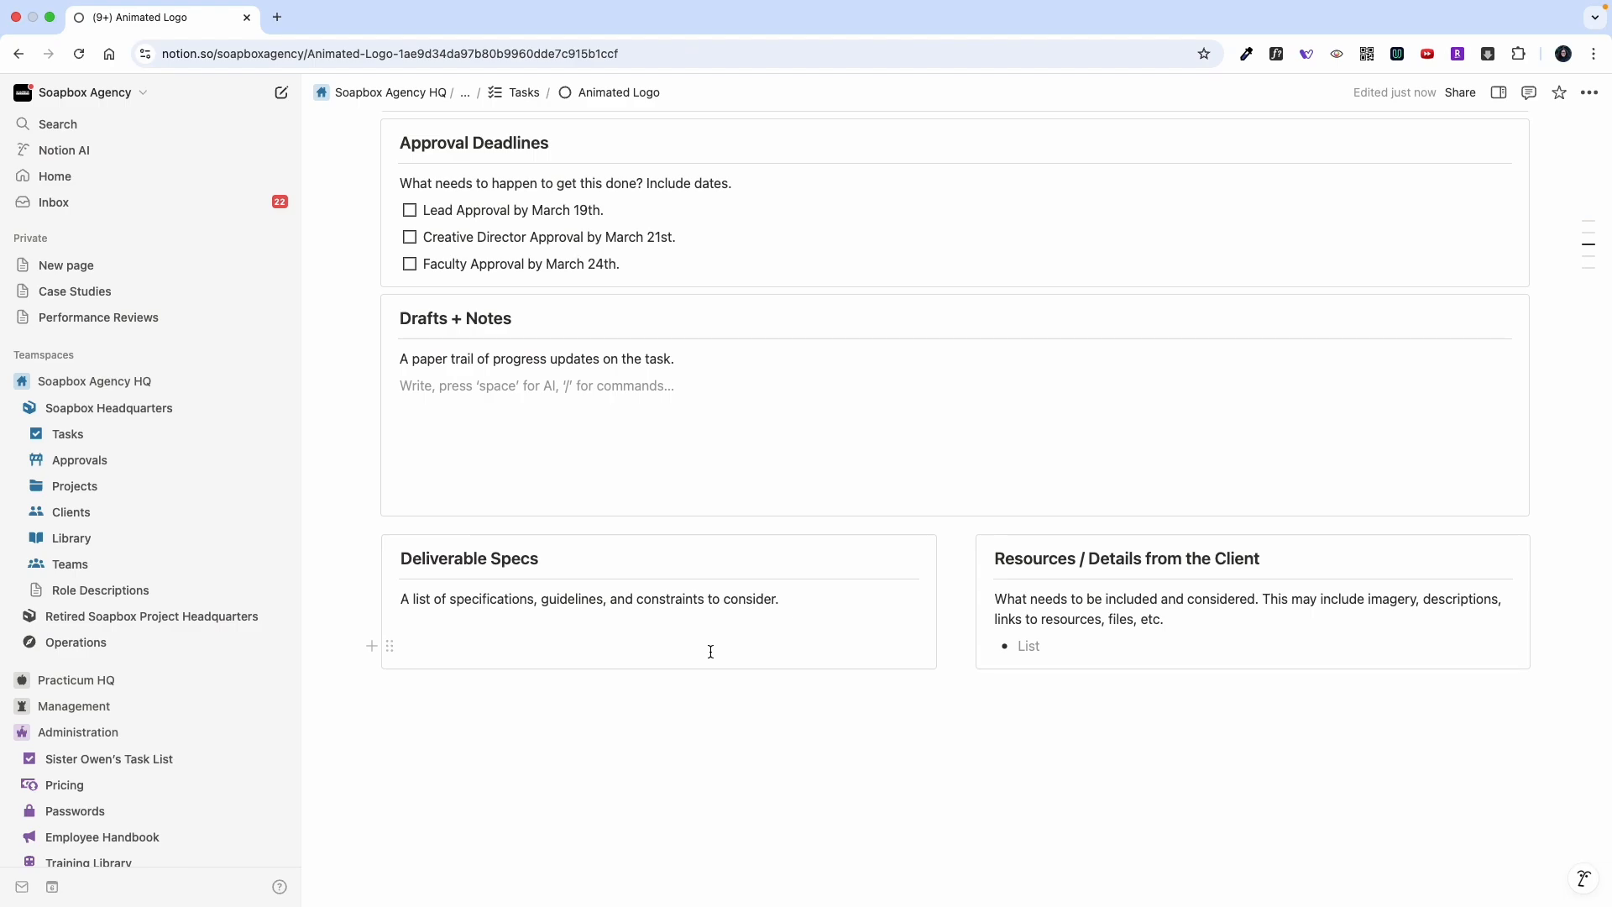
{"action": "scroll", "coordinate": [710, 651], "scroll_direction": "up", "scroll_amount": 2}
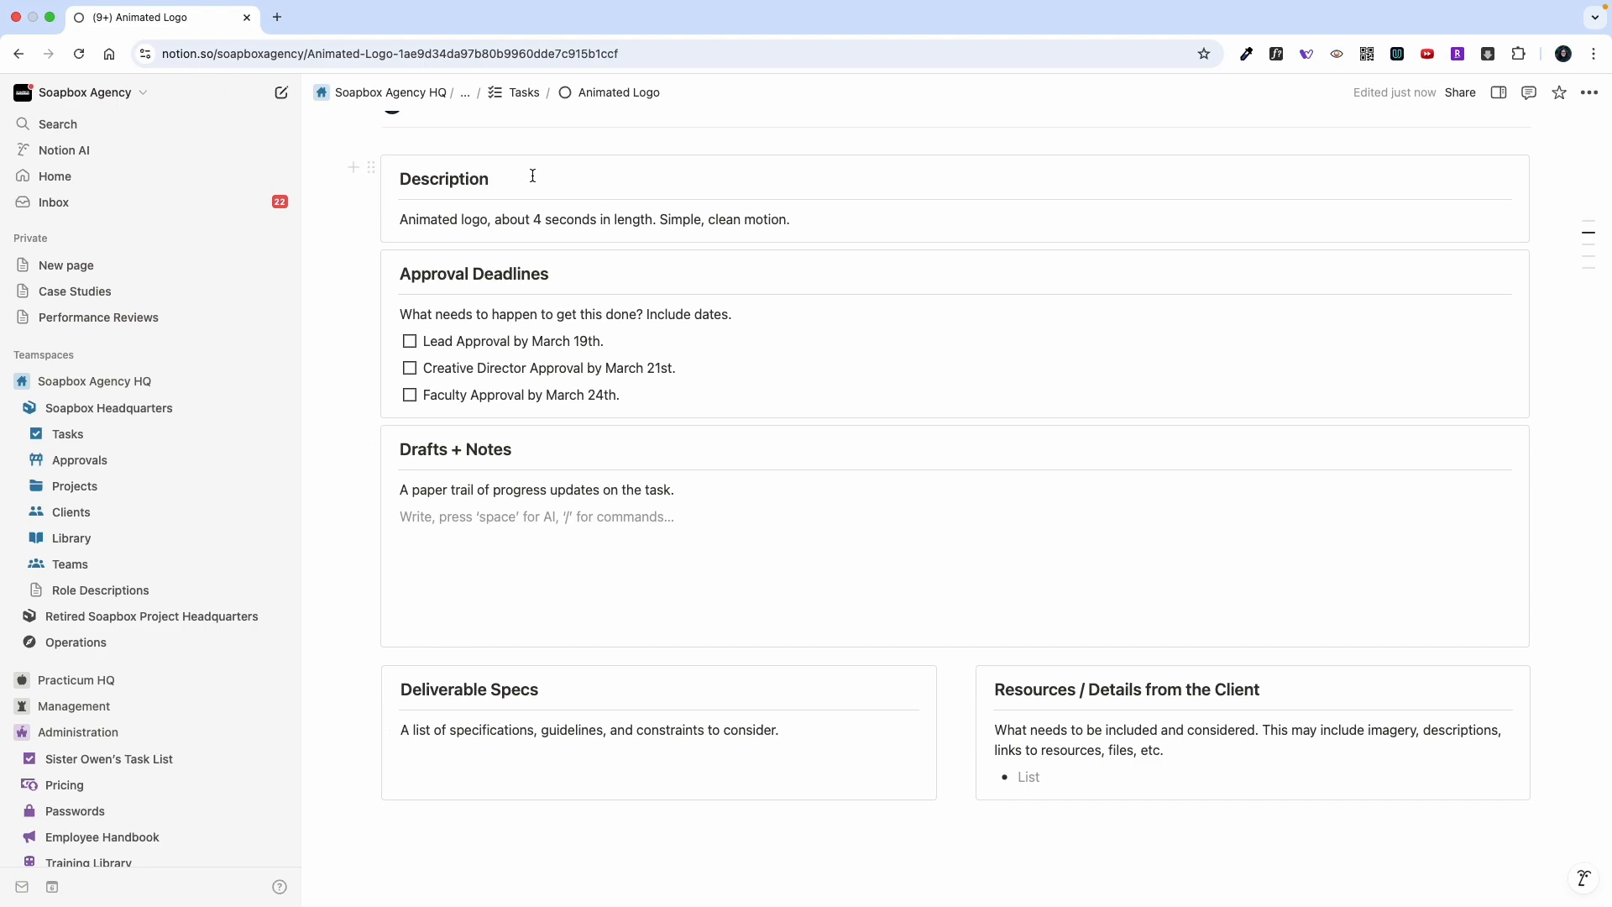
- Replace the Deliverable Specs placeholder with "1080 x 1080" and "MP4 + GIF" on separate lines
{"action": "triple_click", "coordinate": [564, 729]}
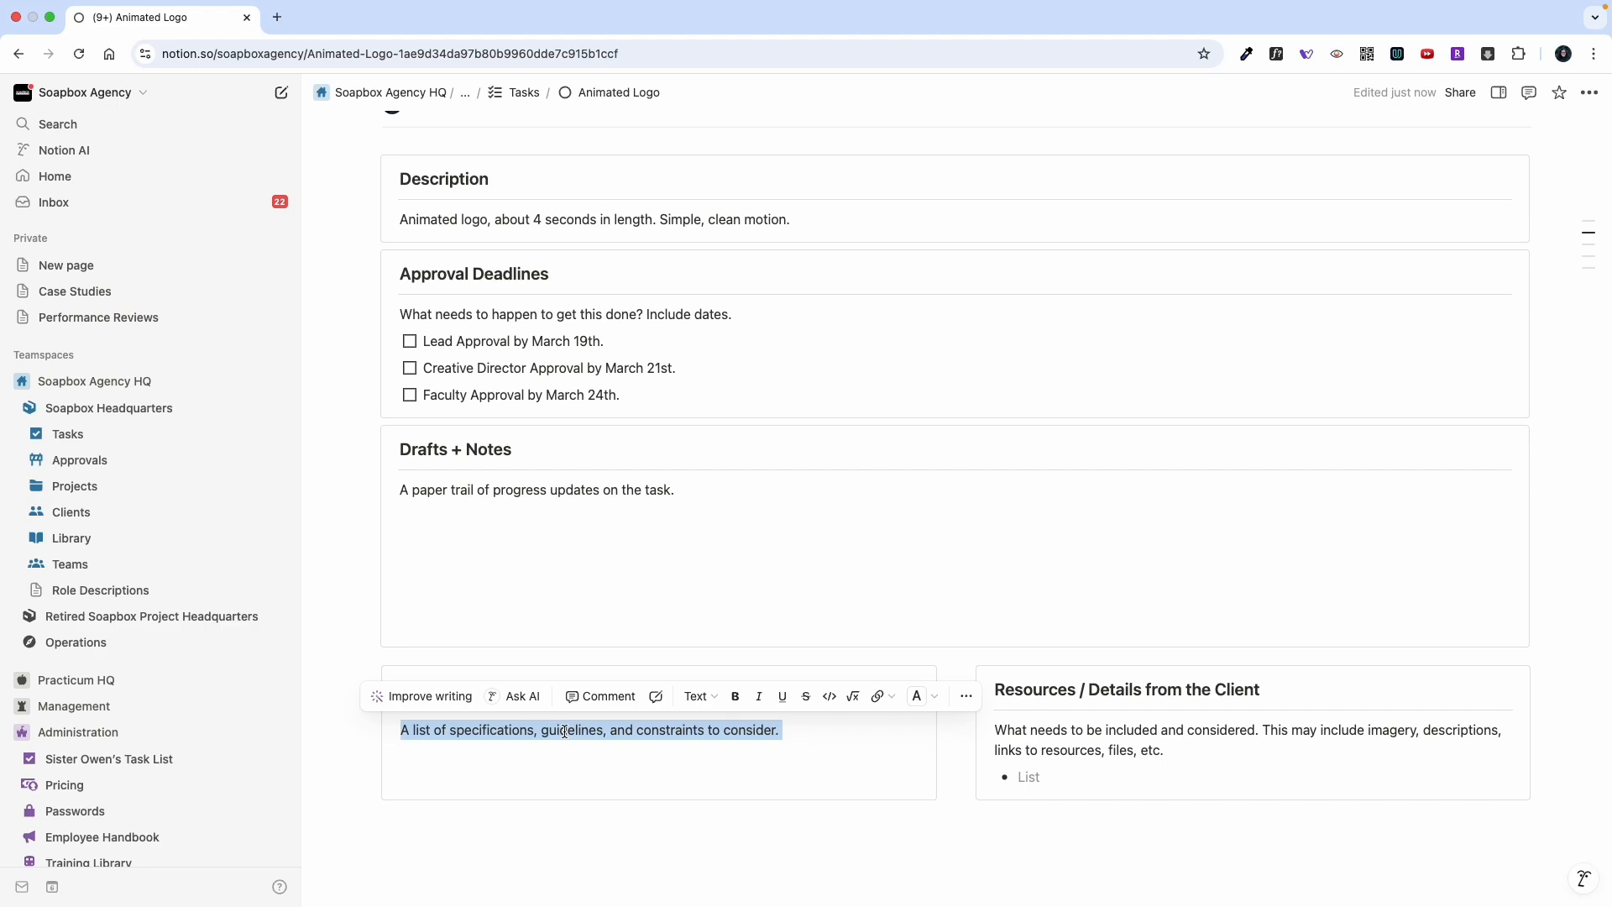
{"action": "type", "text": "1080 x "}
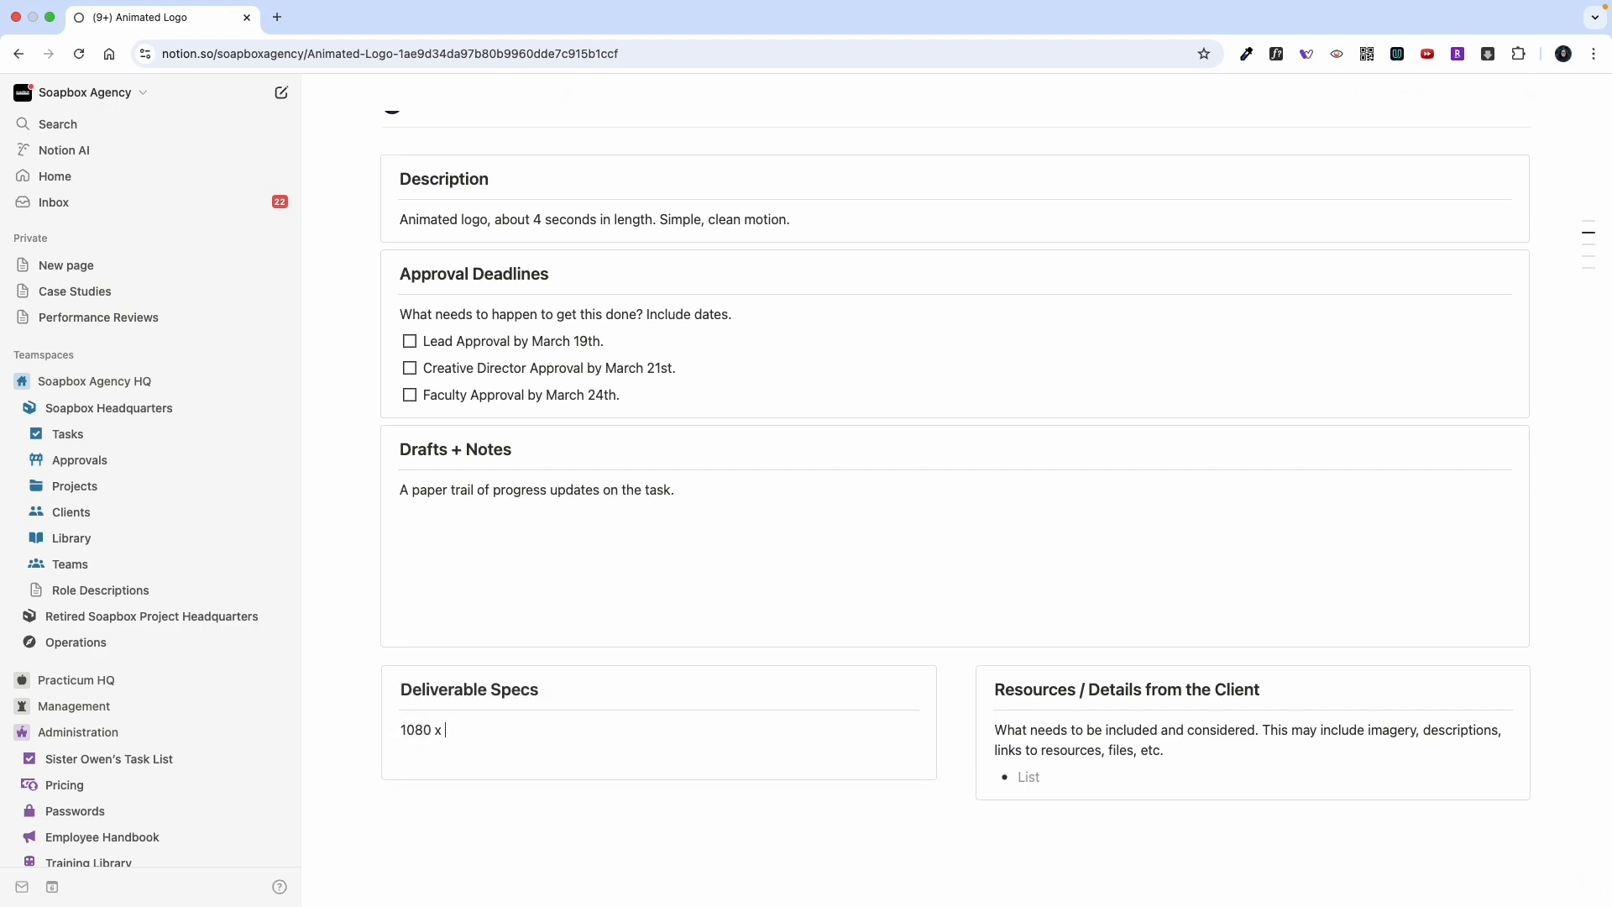
{"action": "type", "text": "1080"}
{"action": "key", "text": "Return"}
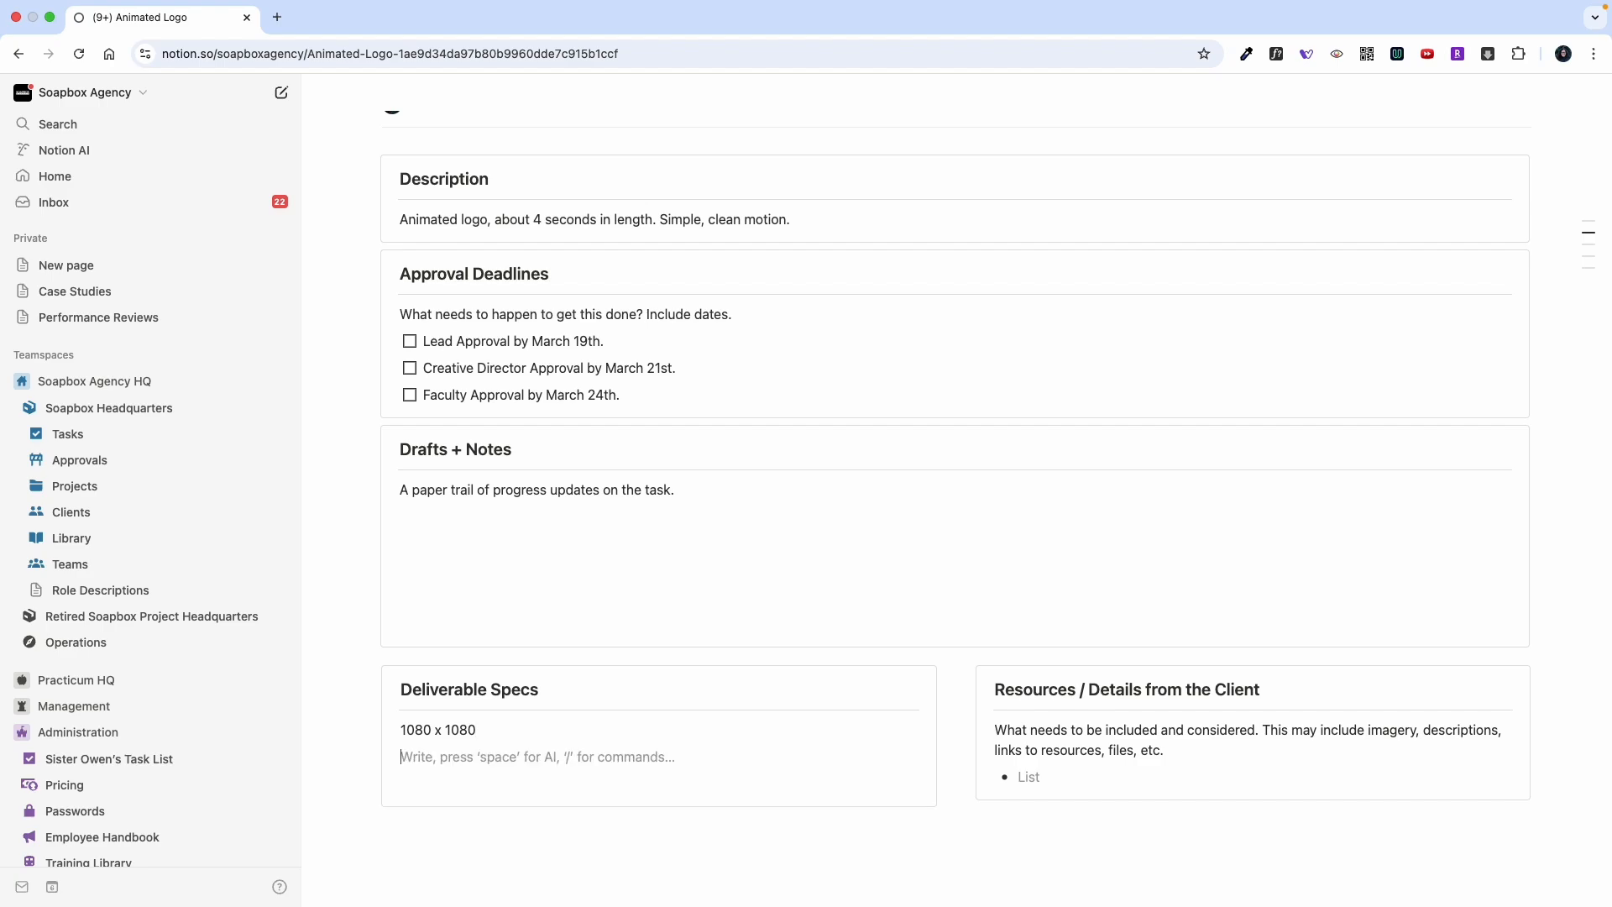
{"action": "type", "text": "MP$"}
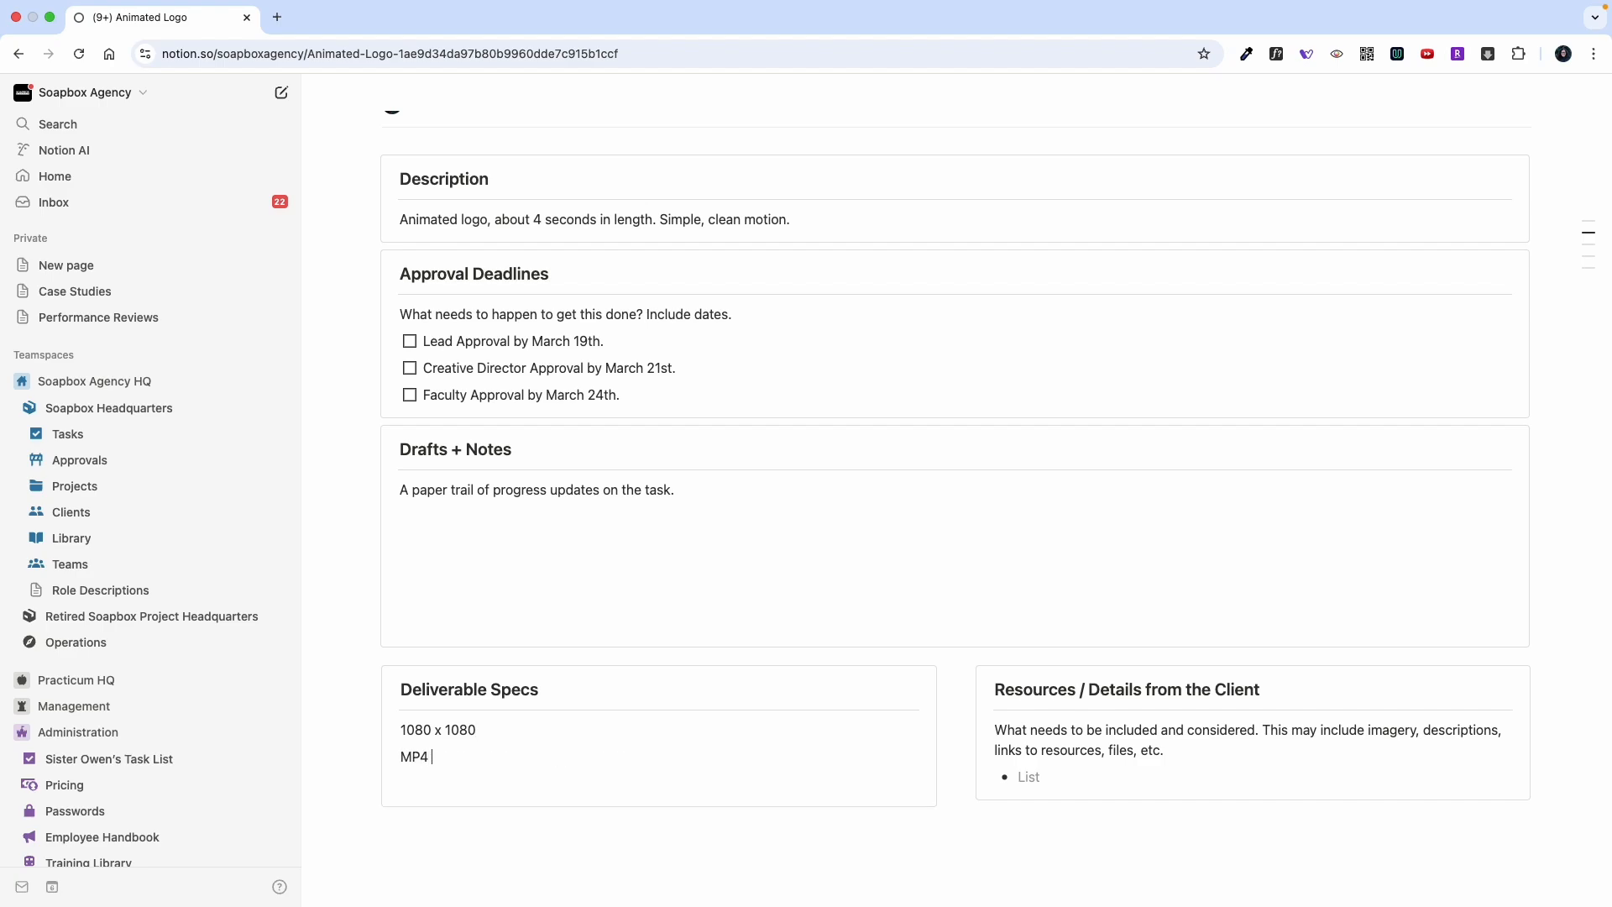
{"action": "type", "text": " + JP"}
{"action": "key", "text": "BackSpace"}
{"action": "key", "text": "BackSpace"}
{"action": "key", "text": "BackSpace"}
{"action": "type", "text": "GIF"}
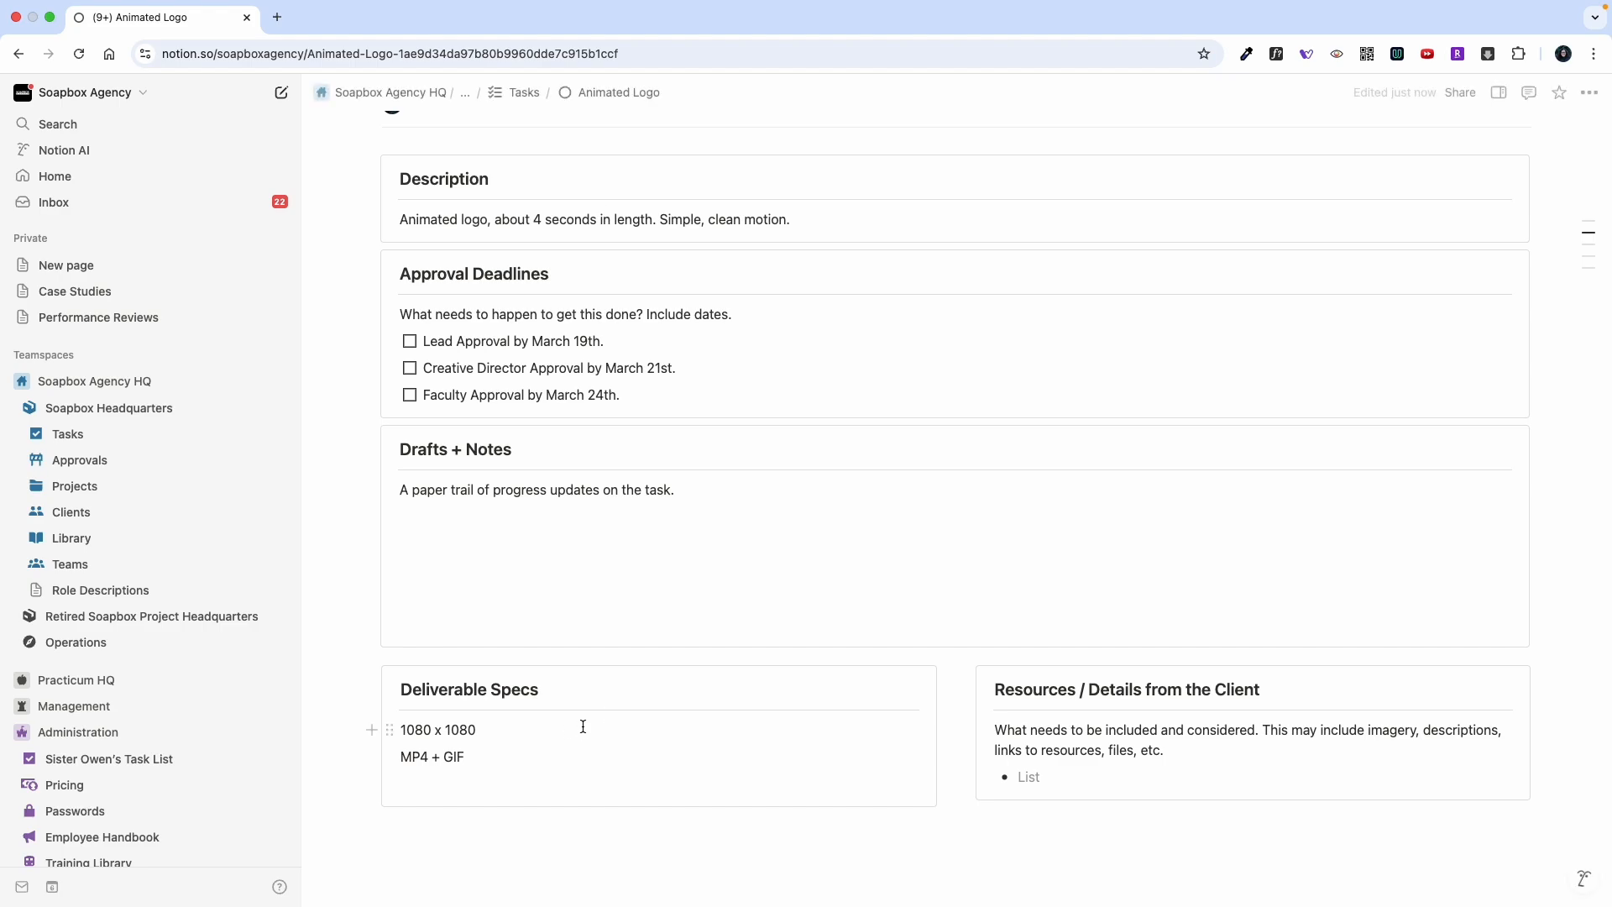
{"action": "left_click", "coordinate": [542, 735]}
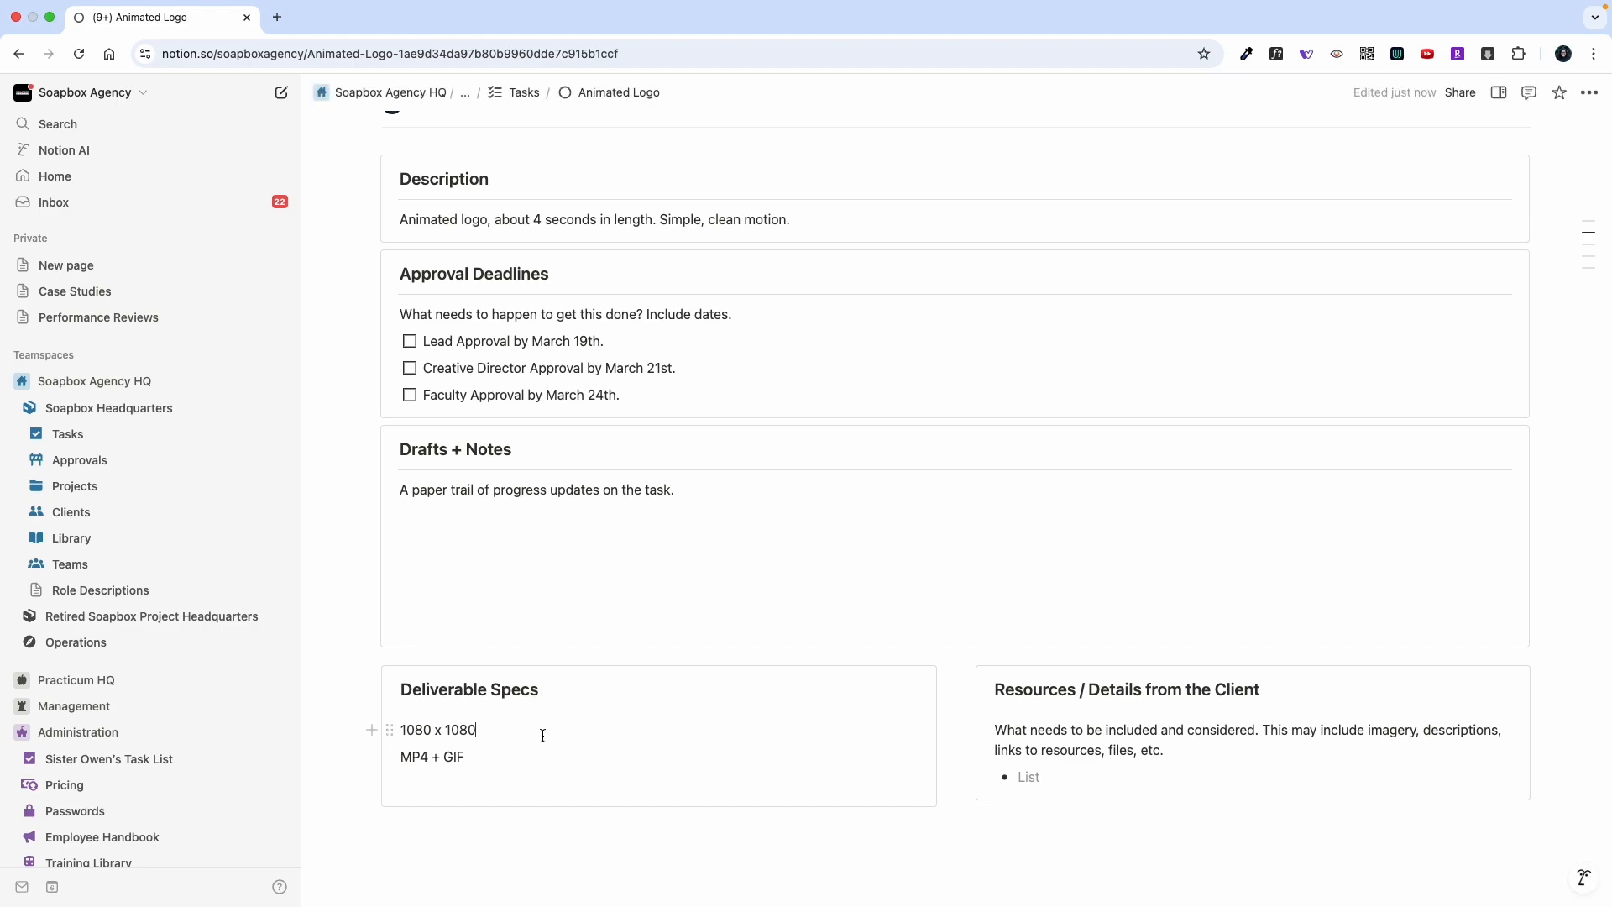
- Append "px" to the 1080 x 1080 spec and add the lines "200px x 200px" and "4000x4000" beneath it in Deliverable Specs
{"action": "type", "text": "px"}
{"action": "key", "text": "Return"}
{"action": "type", "text": "200px "}
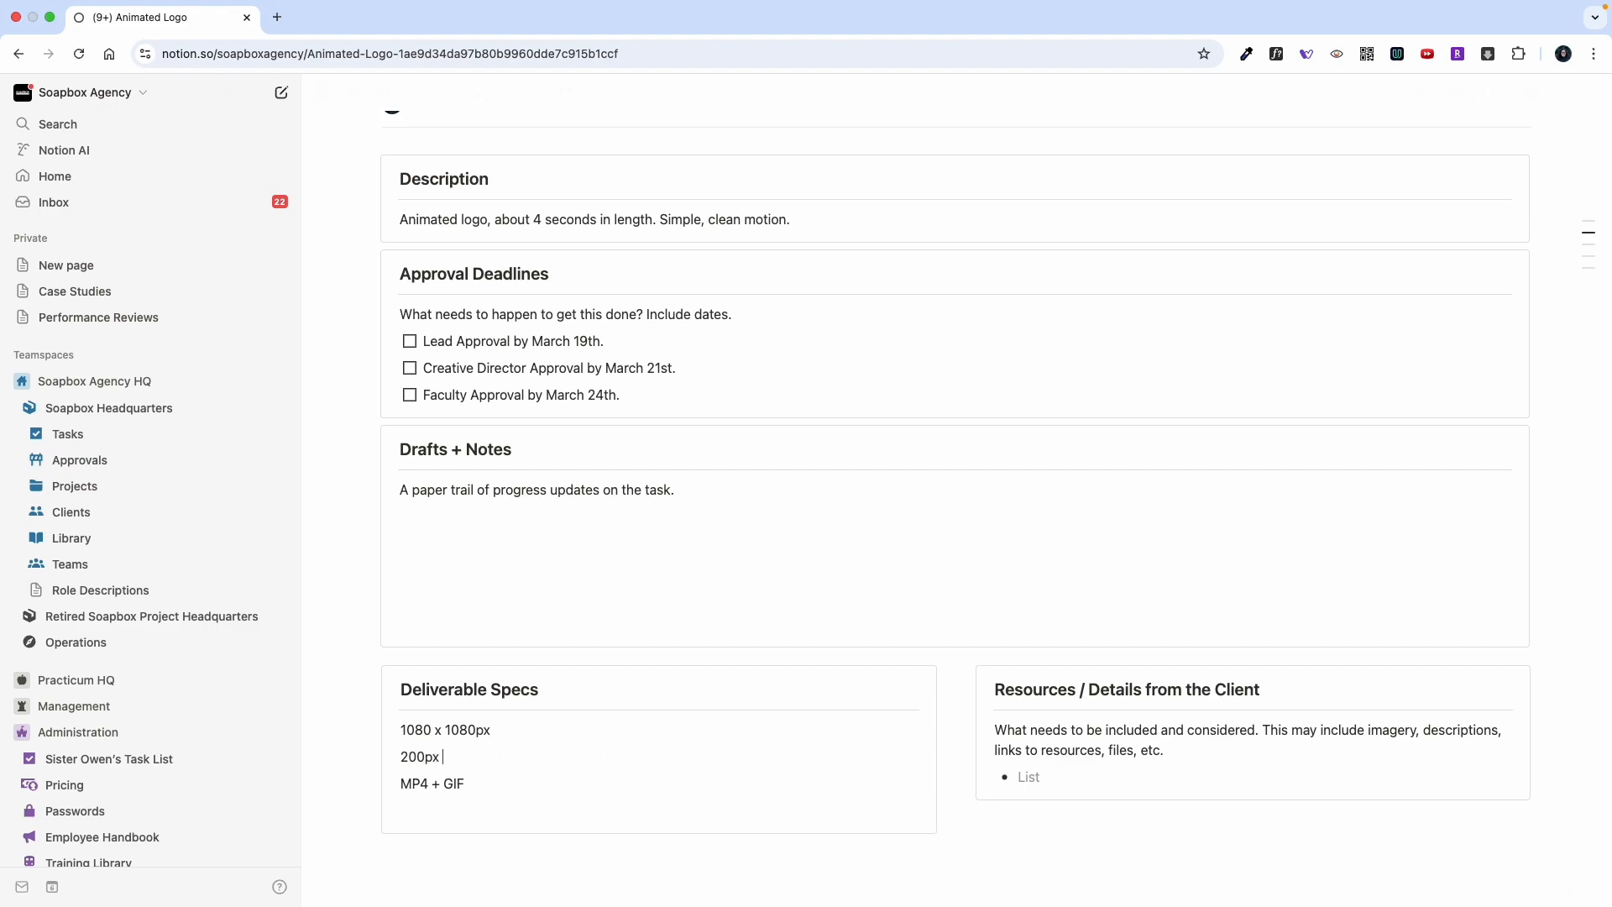
{"action": "type", "text": "x 200px"}
{"action": "key", "text": "Return"}
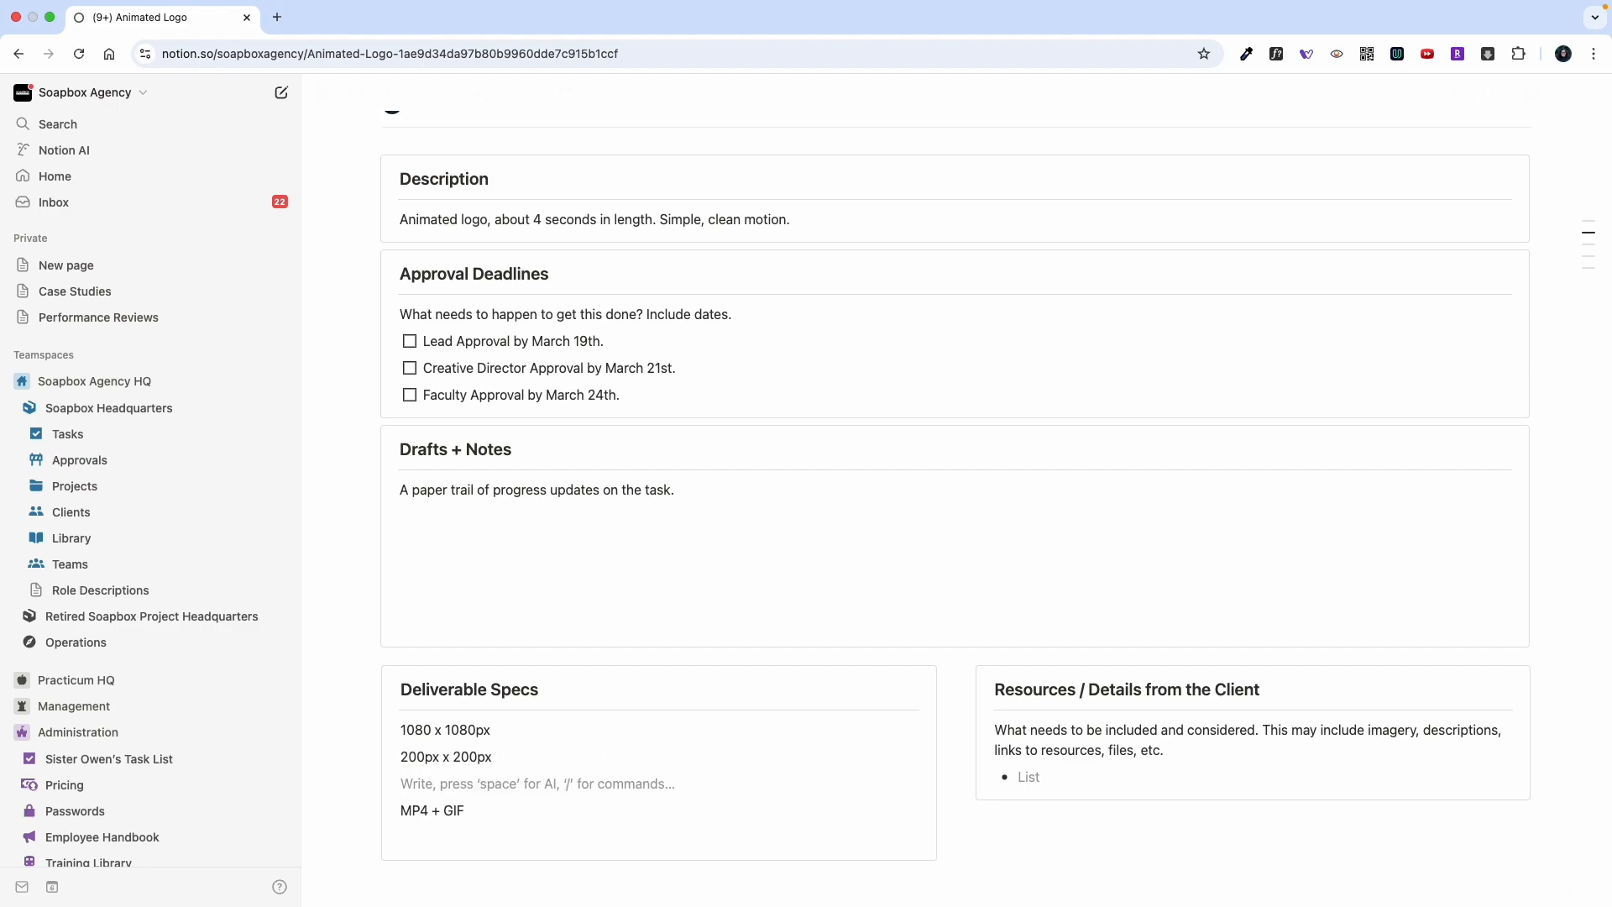
{"action": "type", "text": "4000"}
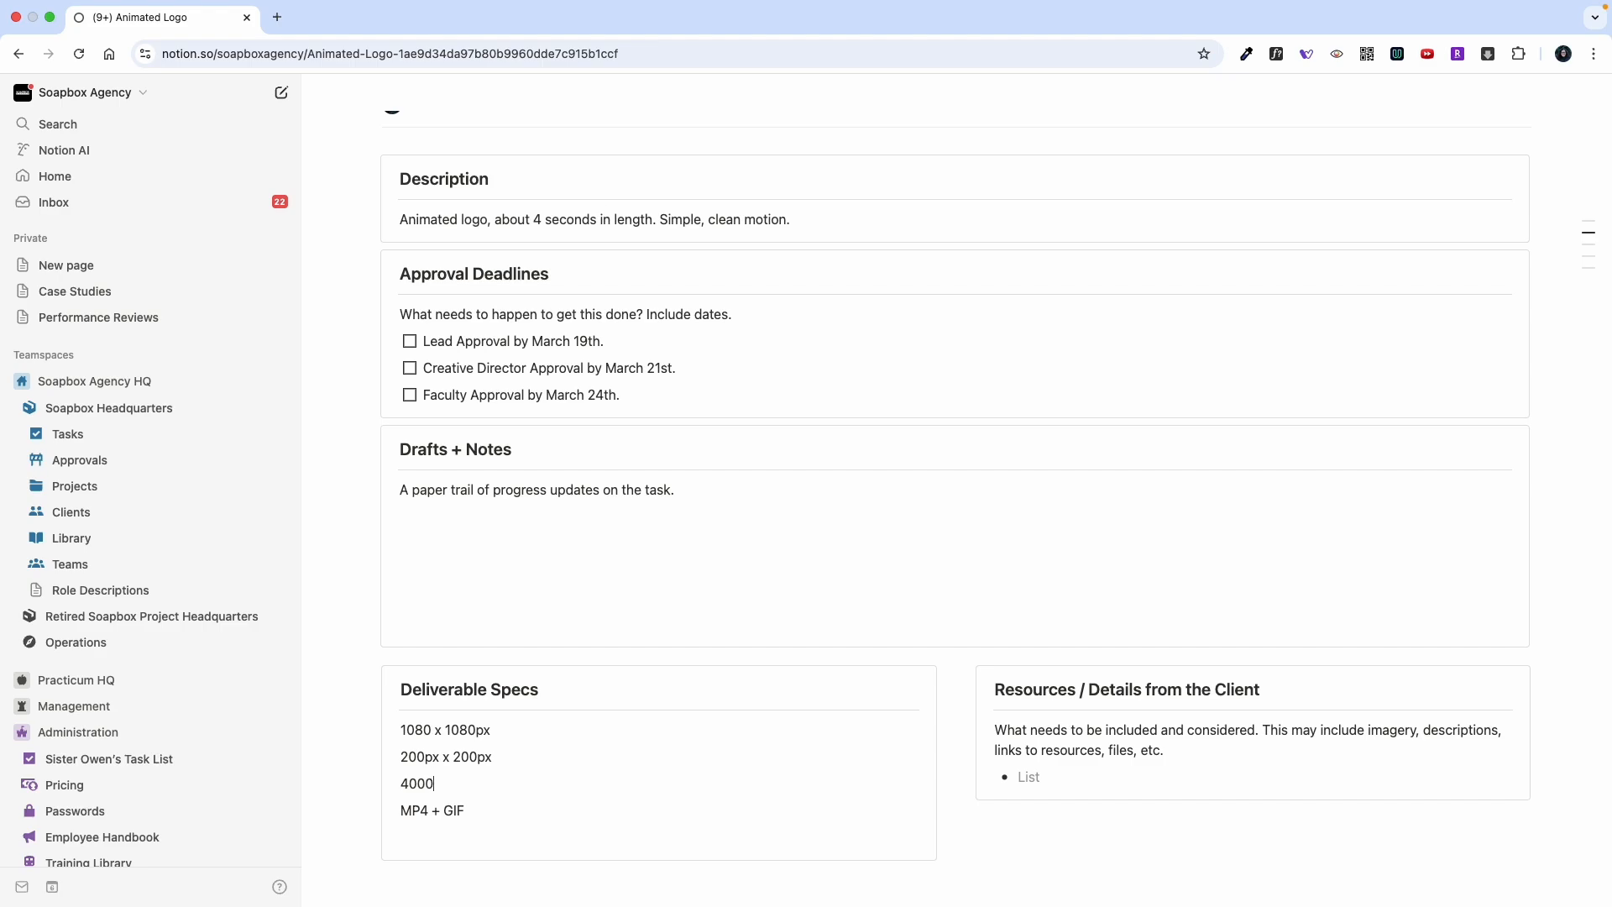
{"action": "type", "text": "x4000"}
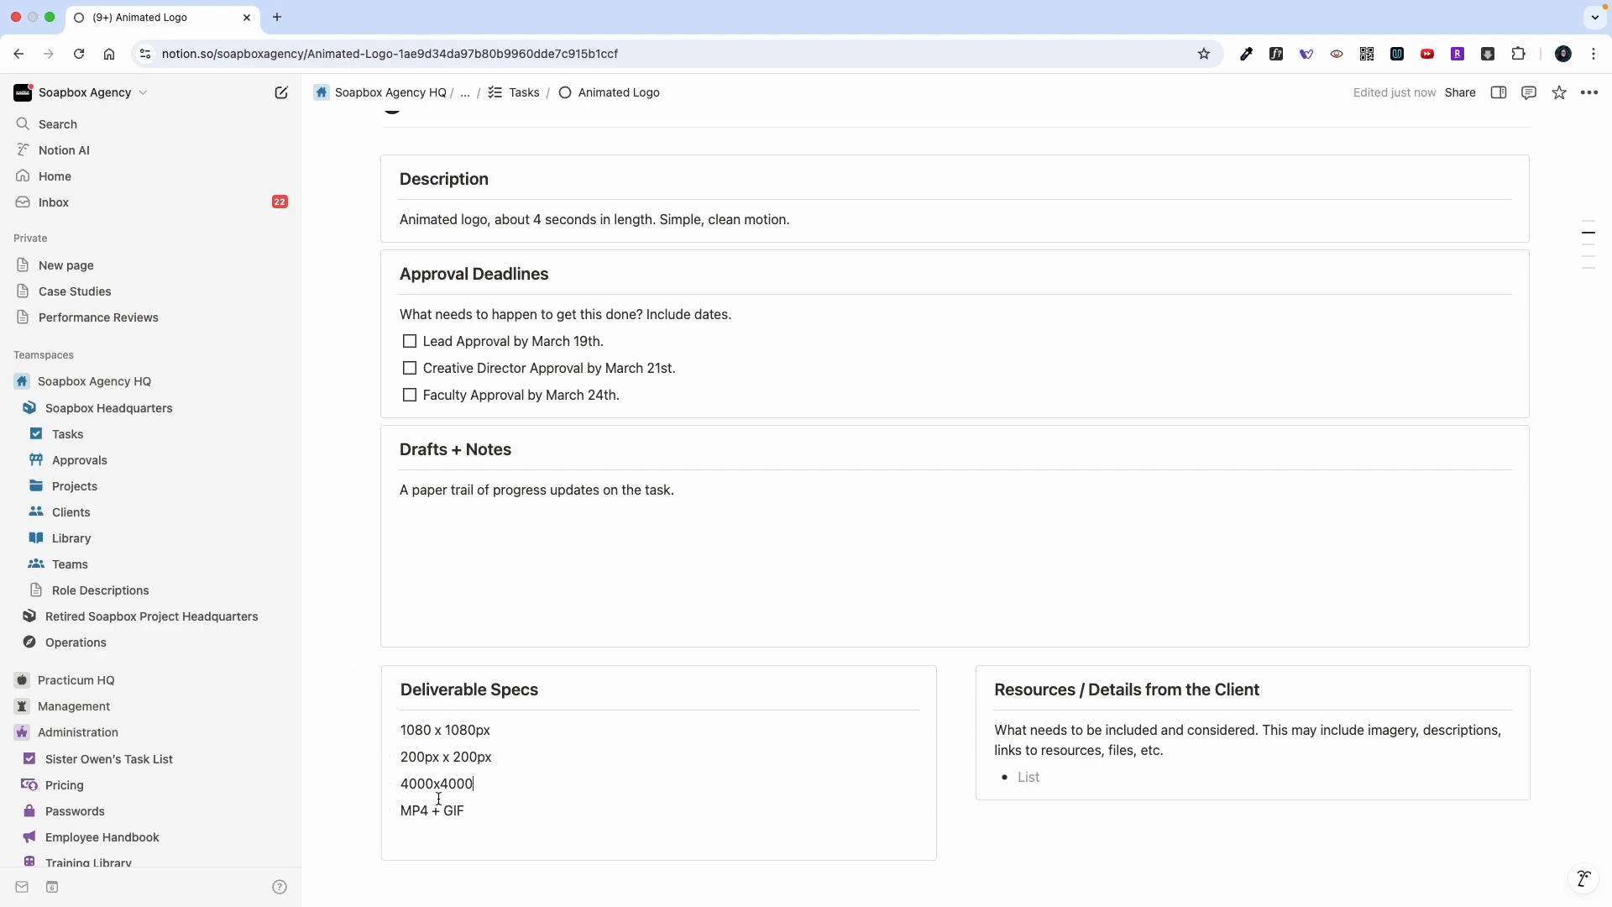
- Add a resolution line reading "300ppi" below "MP4 + GIF" in the Deliverable Specs section
{"action": "left_click", "coordinate": [468, 834]}
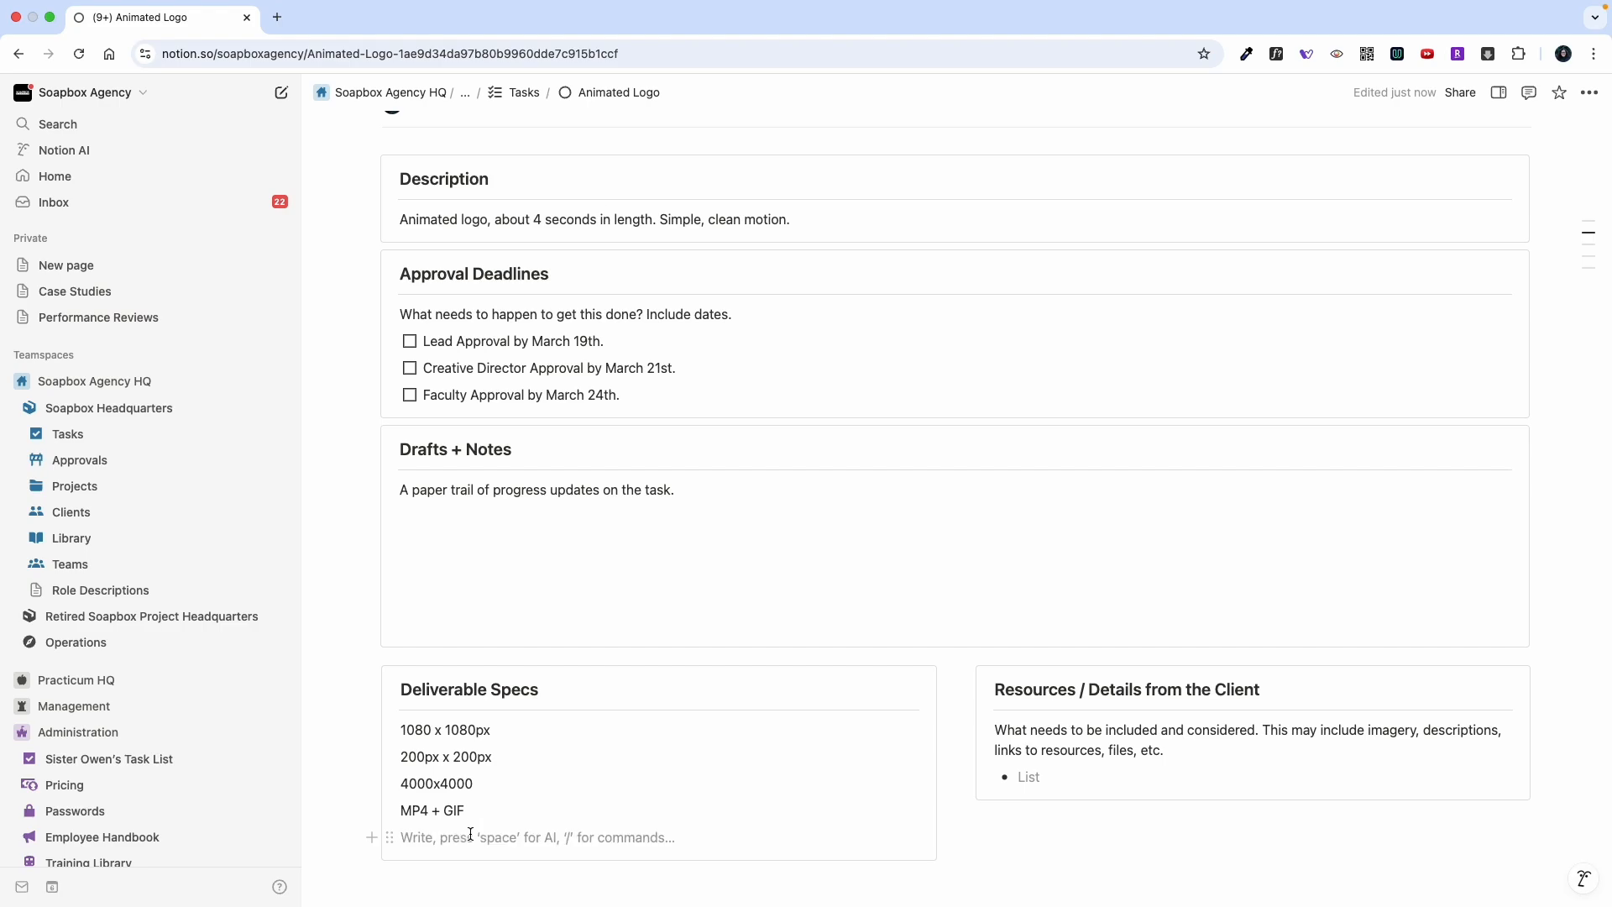
{"action": "left_click", "coordinate": [520, 724]}
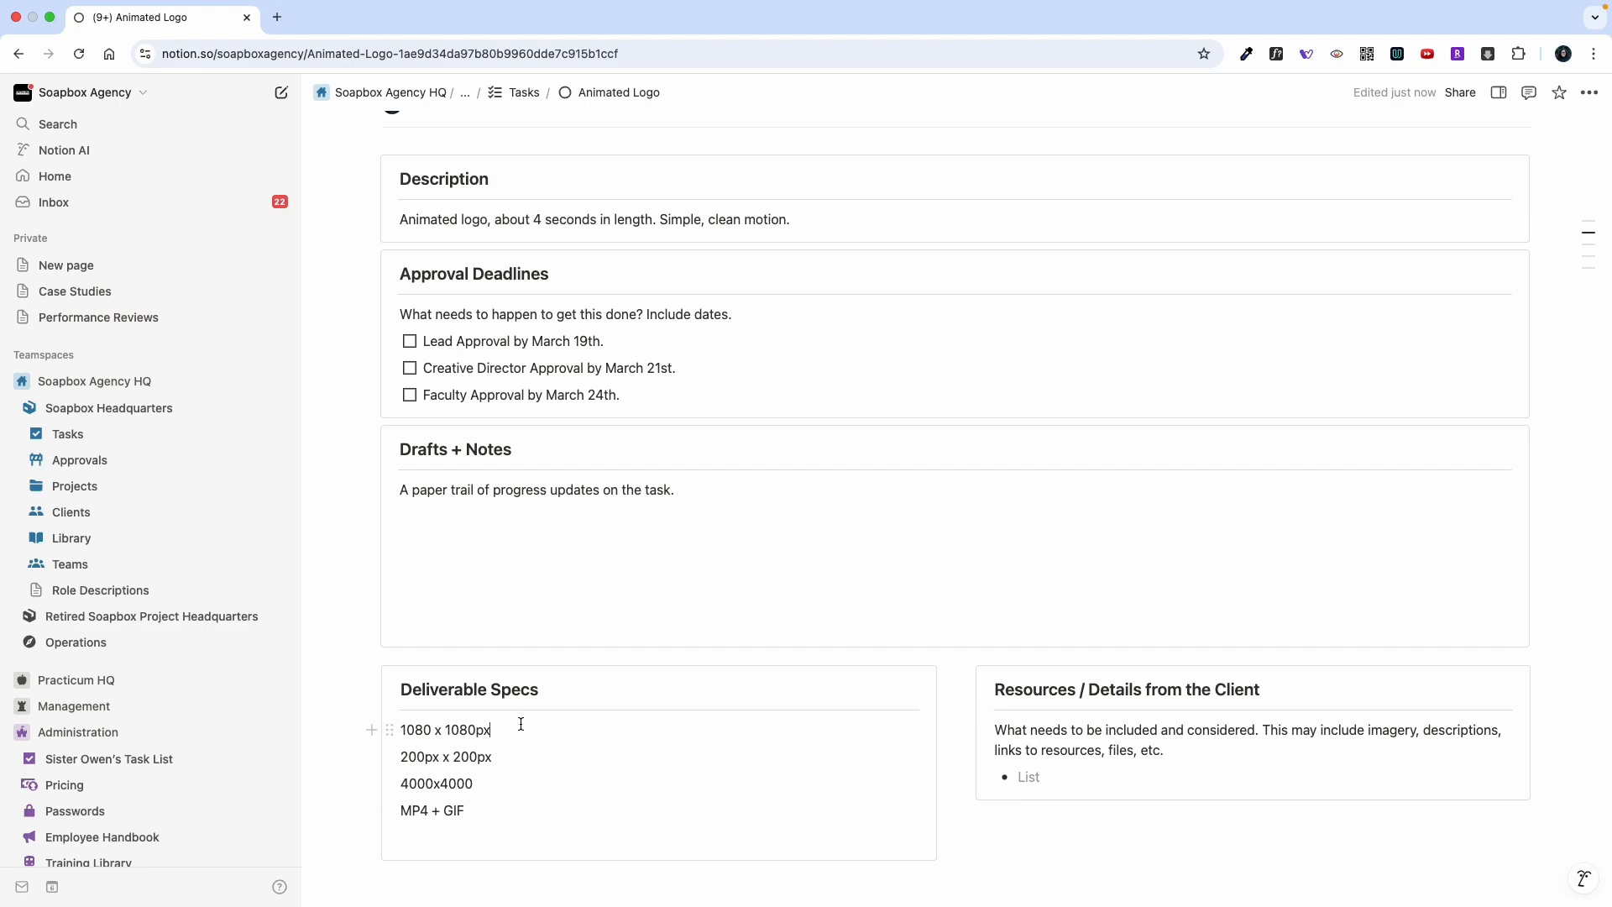
{"action": "left_click", "coordinate": [483, 837]}
{"action": "type", "text": "300dpi"}
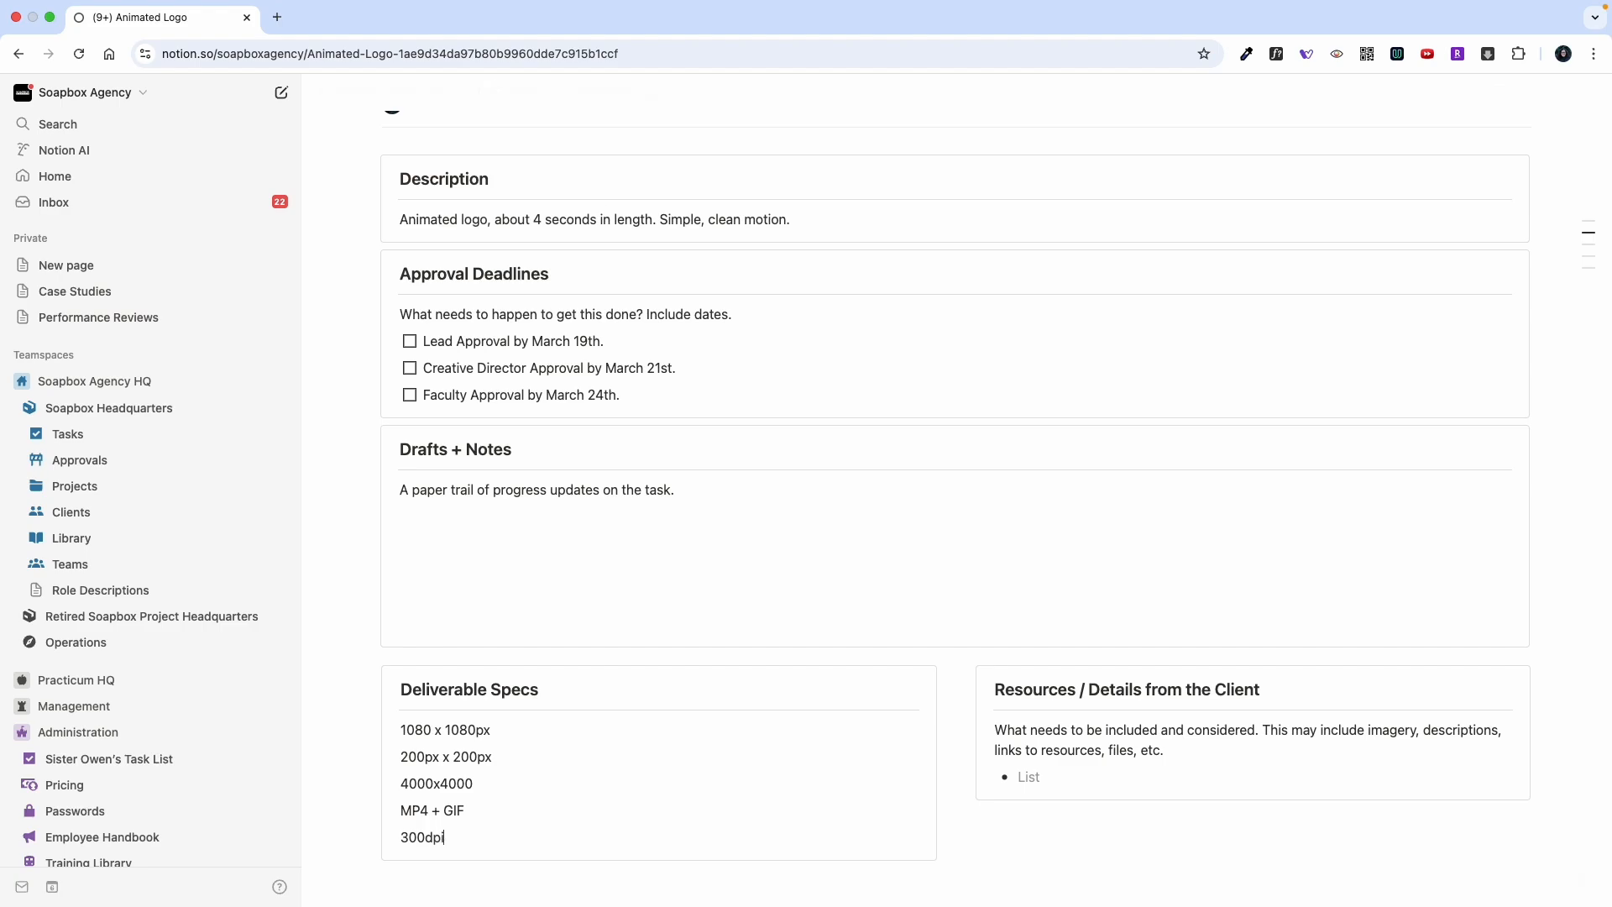
{"action": "key", "text": "BackSpace"}
{"action": "key", "text": "BackSpace"}
{"action": "key", "text": "BackSpace"}
{"action": "type", "text": "ppi"}
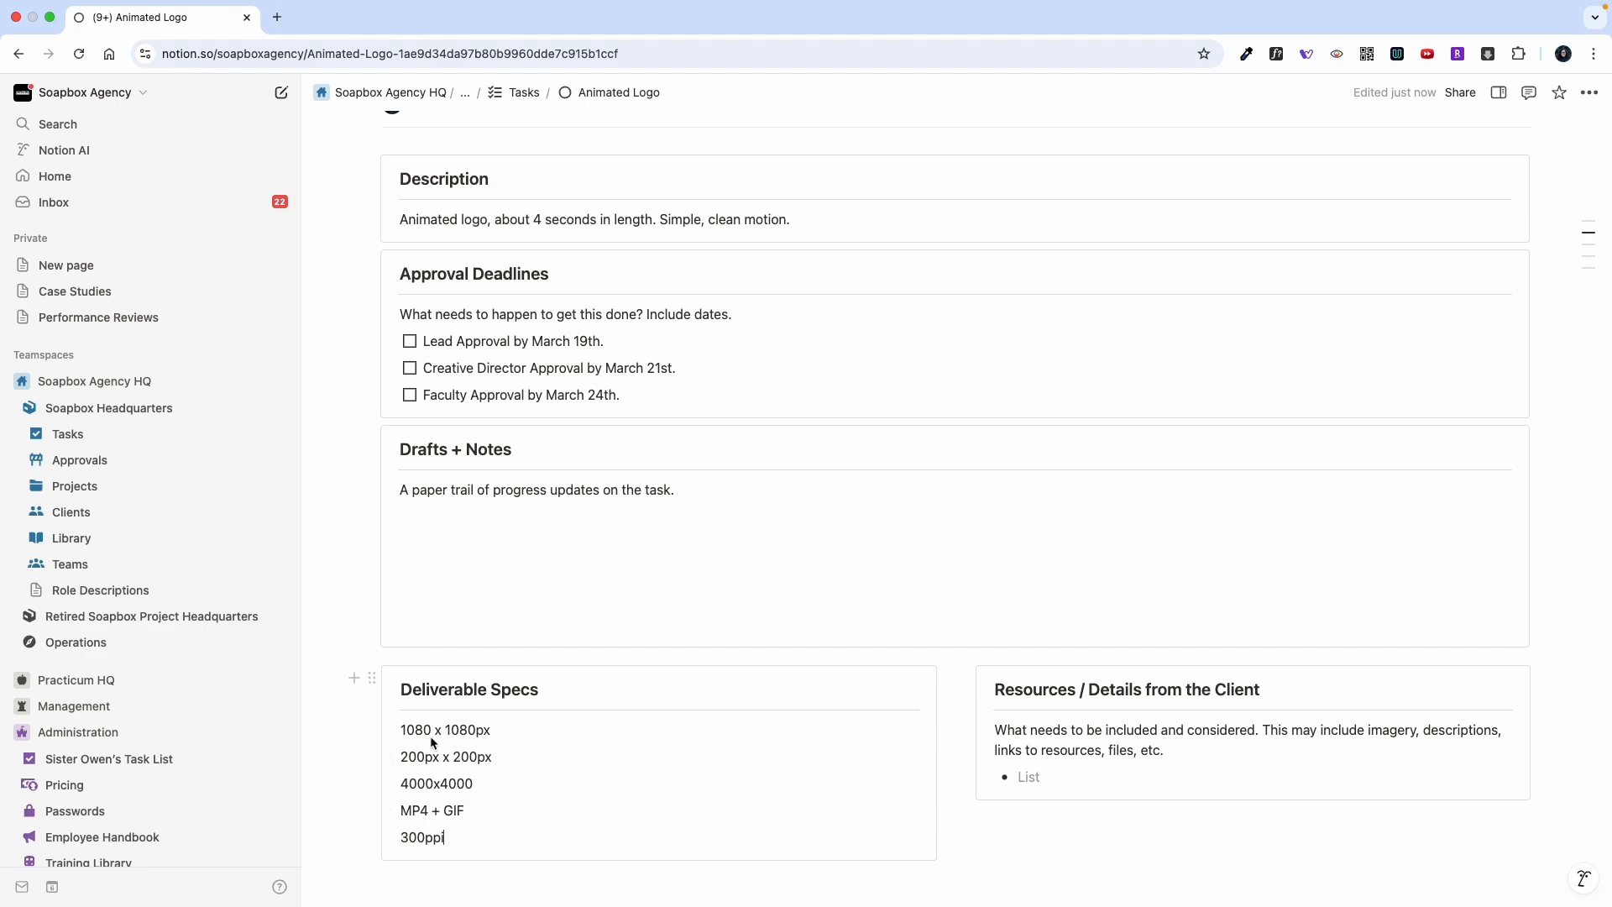
- Open the Example Project linked in the Animated Logo task's Project property as a full page
{"action": "left_click", "coordinate": [1067, 727]}
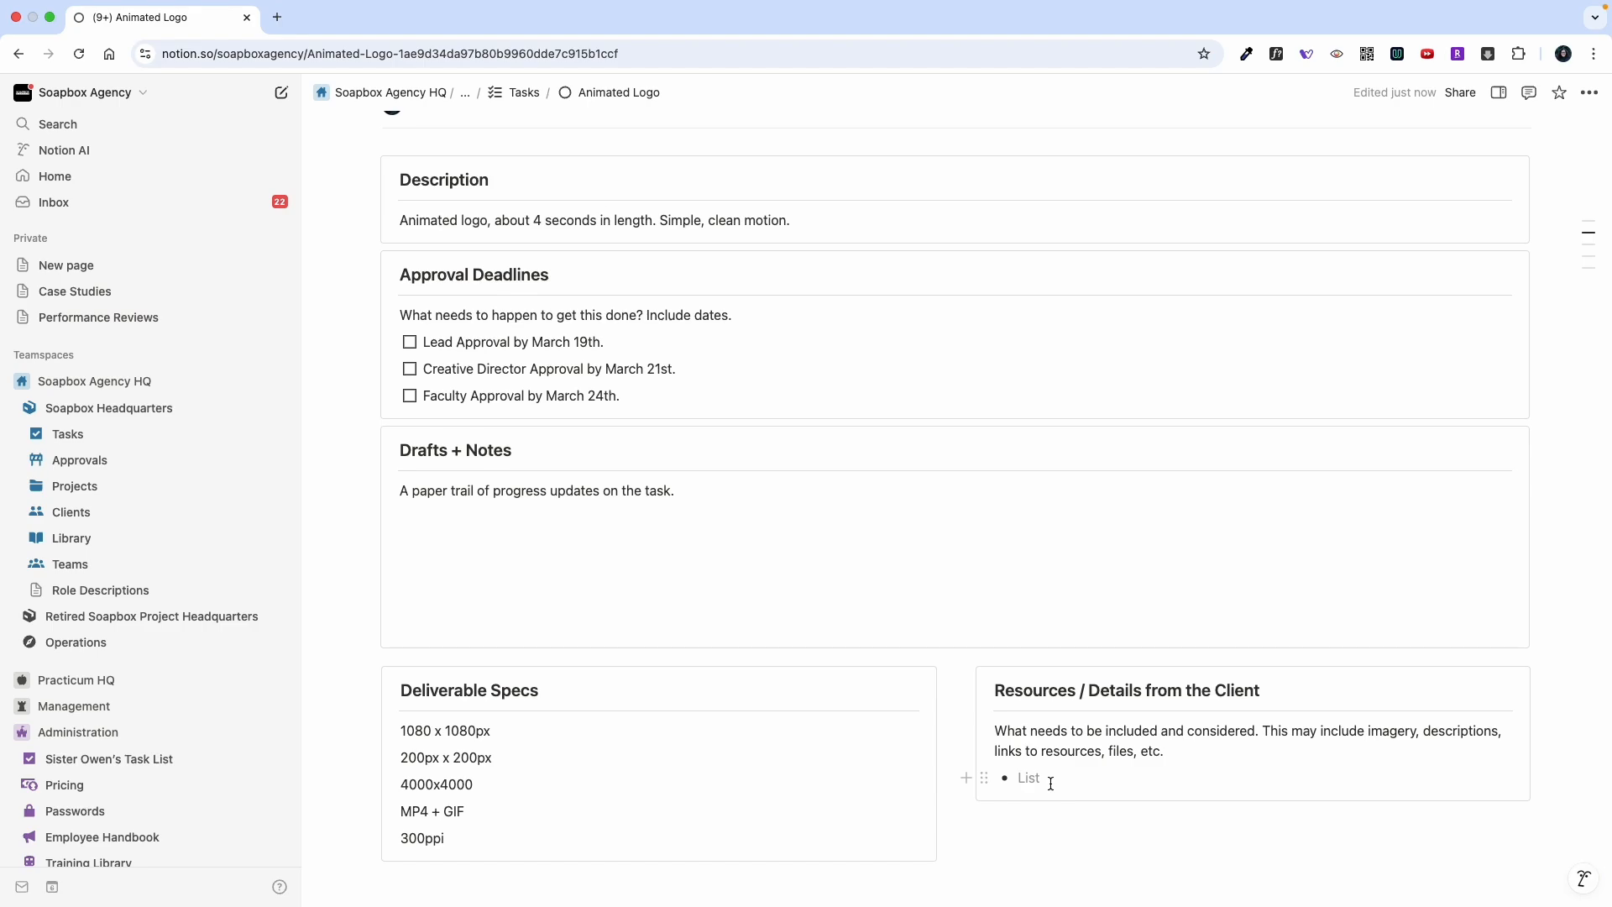
{"action": "scroll", "coordinate": [1050, 789], "scroll_direction": "up", "scroll_amount": 1}
{"action": "scroll", "coordinate": [1051, 785], "scroll_direction": "down", "scroll_amount": 2}
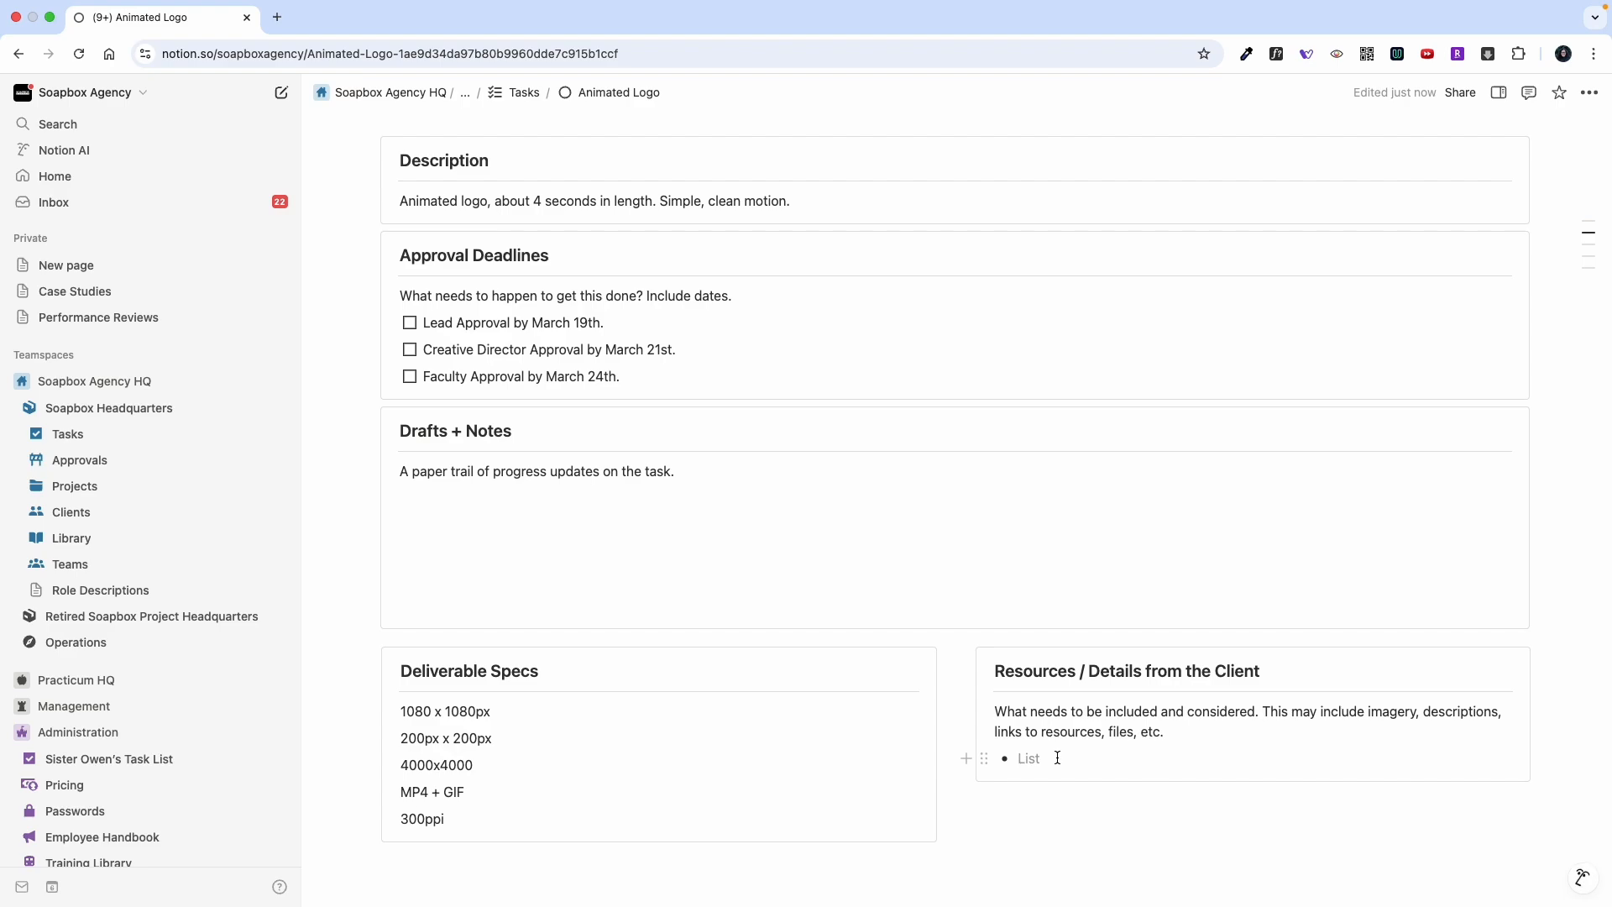
{"action": "scroll", "coordinate": [601, 273], "scroll_direction": "up", "scroll_amount": 6}
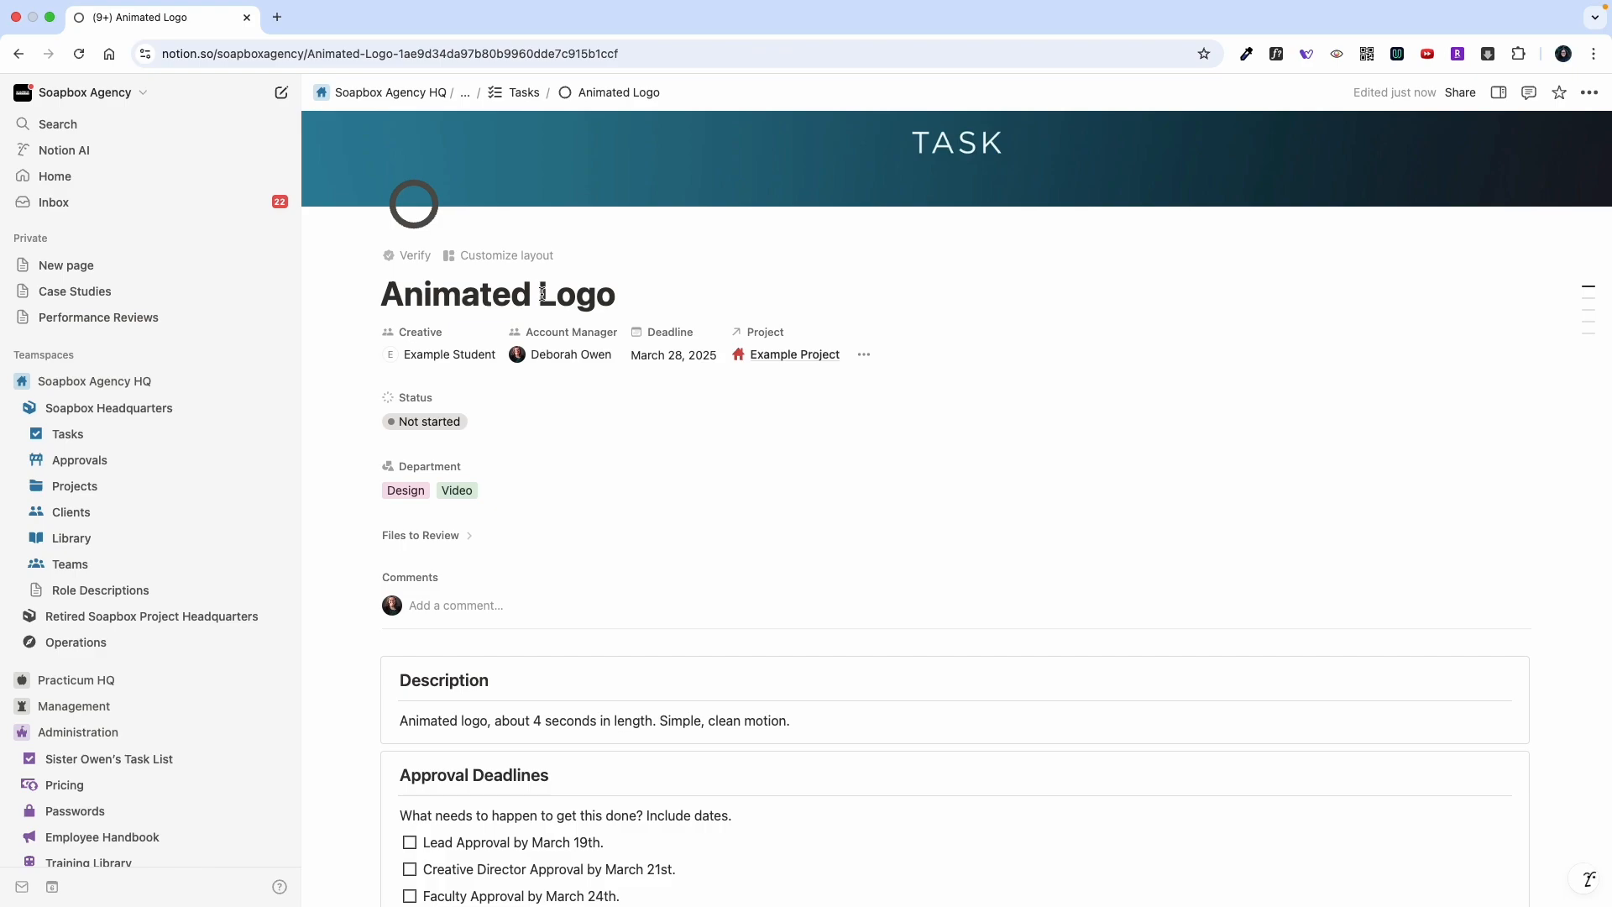
{"action": "scroll", "coordinate": [543, 293], "scroll_direction": "down", "scroll_amount": 9}
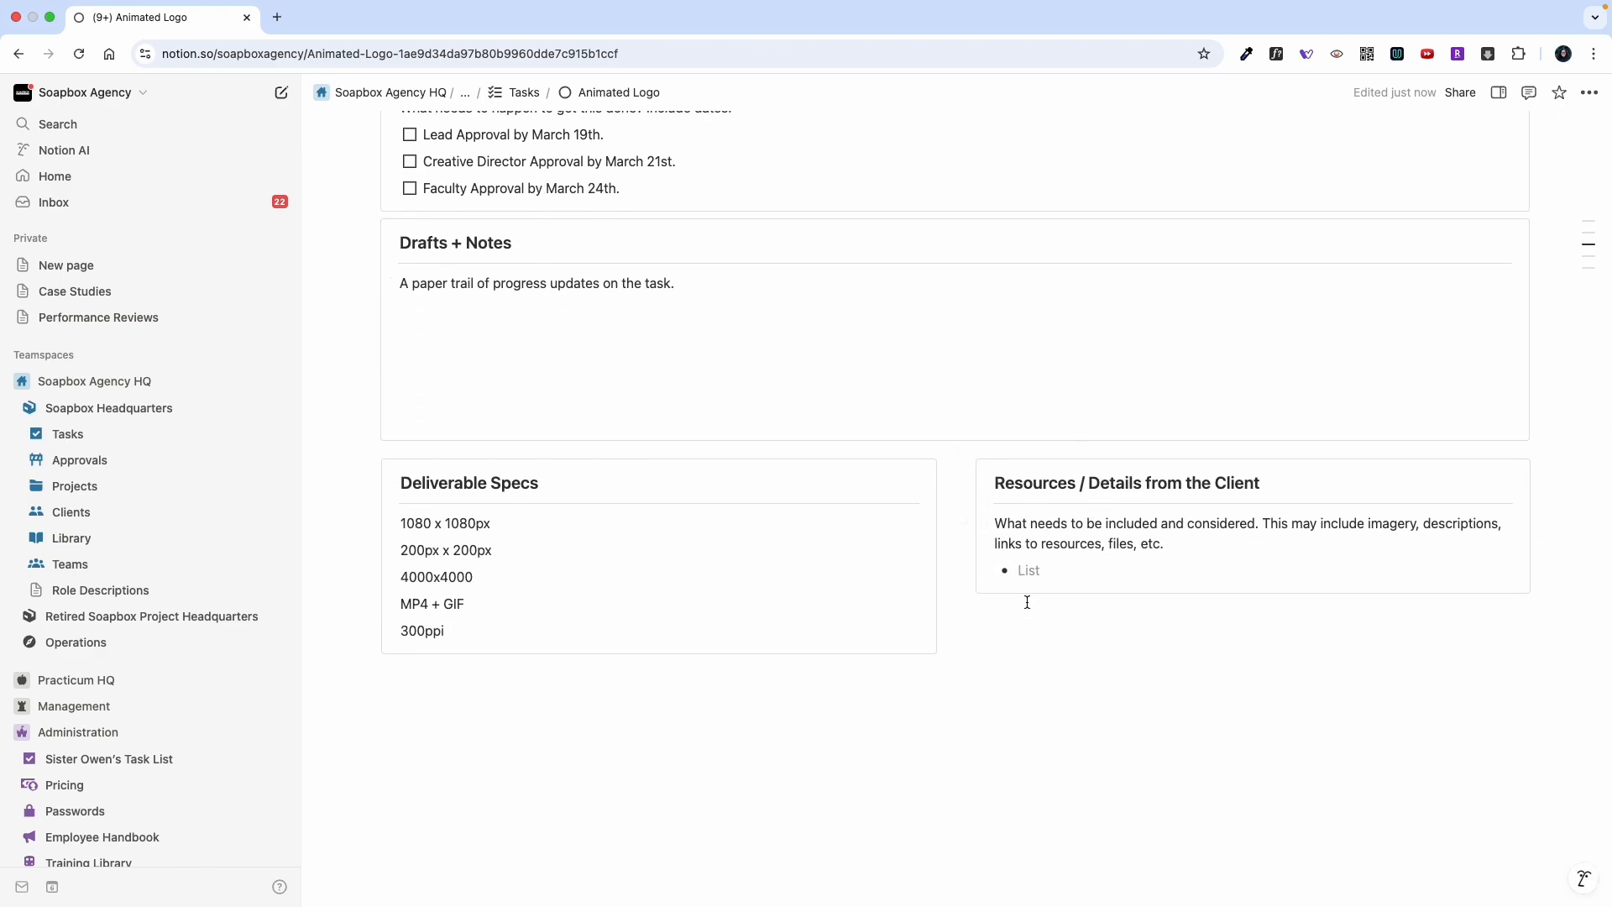
{"action": "scroll", "coordinate": [1015, 633], "scroll_direction": "up", "scroll_amount": 10}
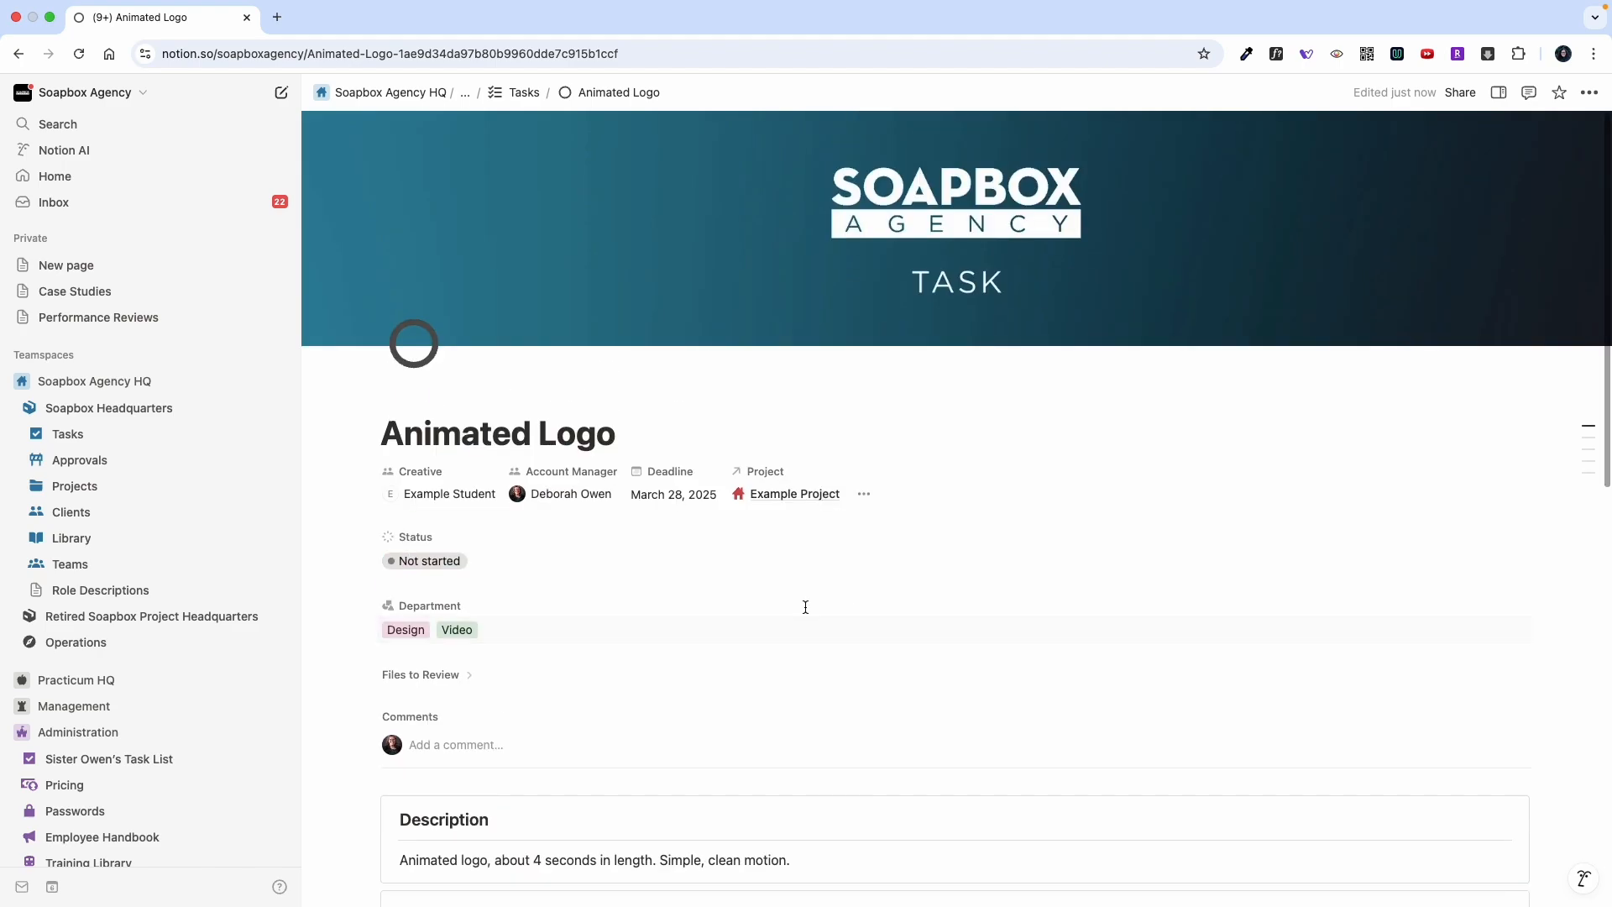
{"action": "left_click", "coordinate": [793, 504]}
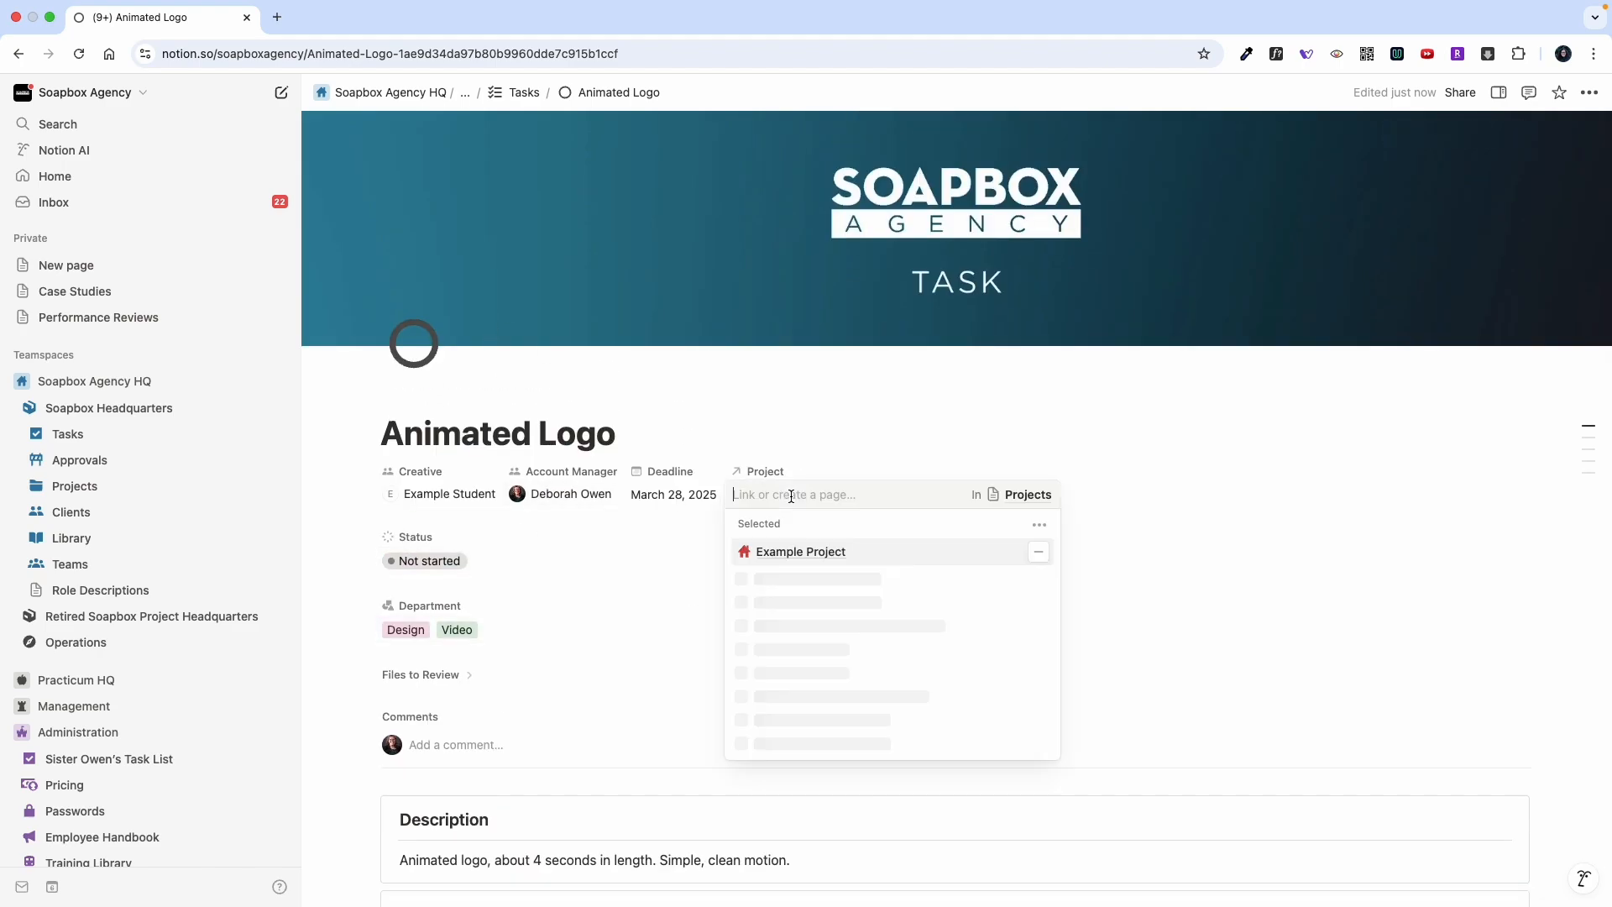
{"action": "left_click", "coordinate": [773, 554]}
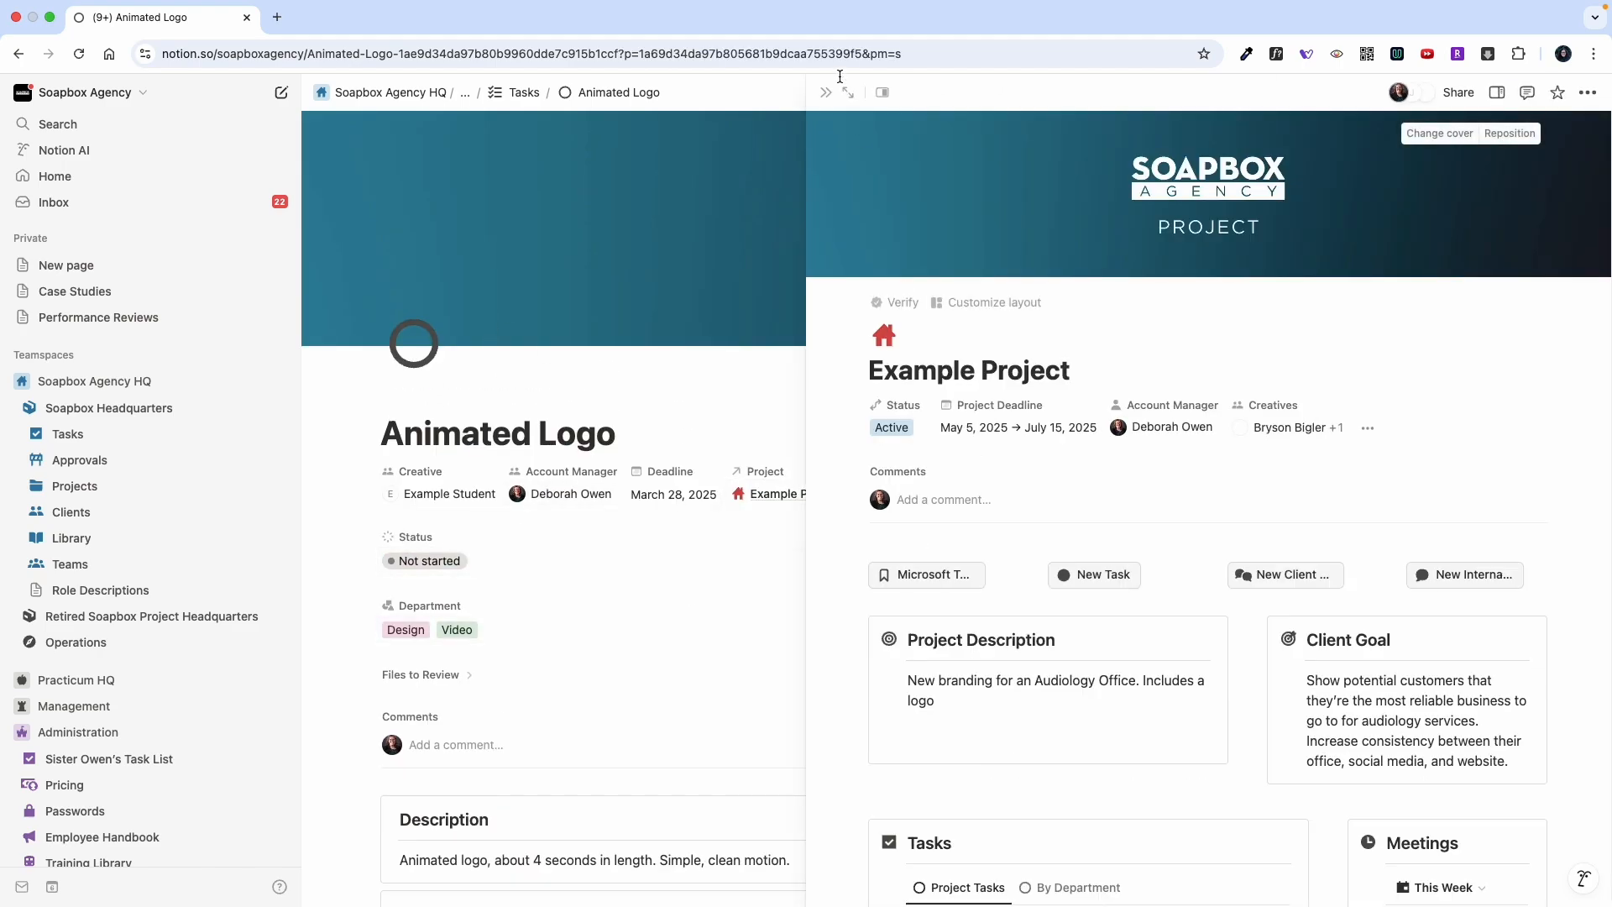
{"action": "left_click", "coordinate": [846, 87]}
- Open the Moodboards task from the Example Project's Tasks table as a full page
{"action": "scroll", "coordinate": [433, 437], "scroll_direction": "down", "scroll_amount": 10}
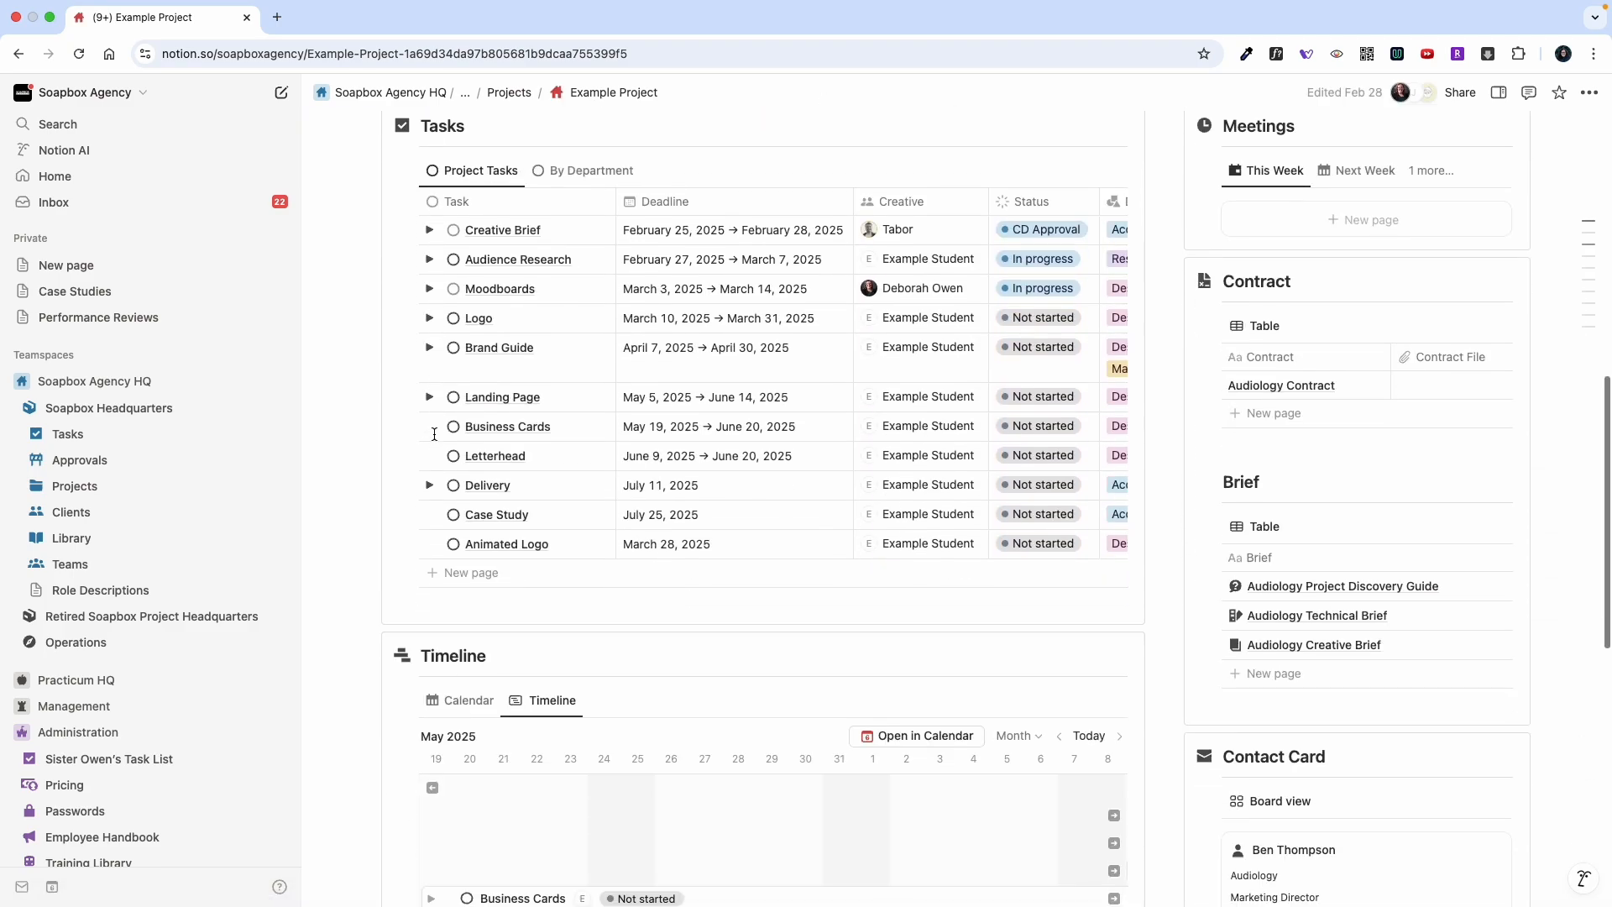
{"action": "scroll", "coordinate": [433, 431], "scroll_direction": "up", "scroll_amount": 1}
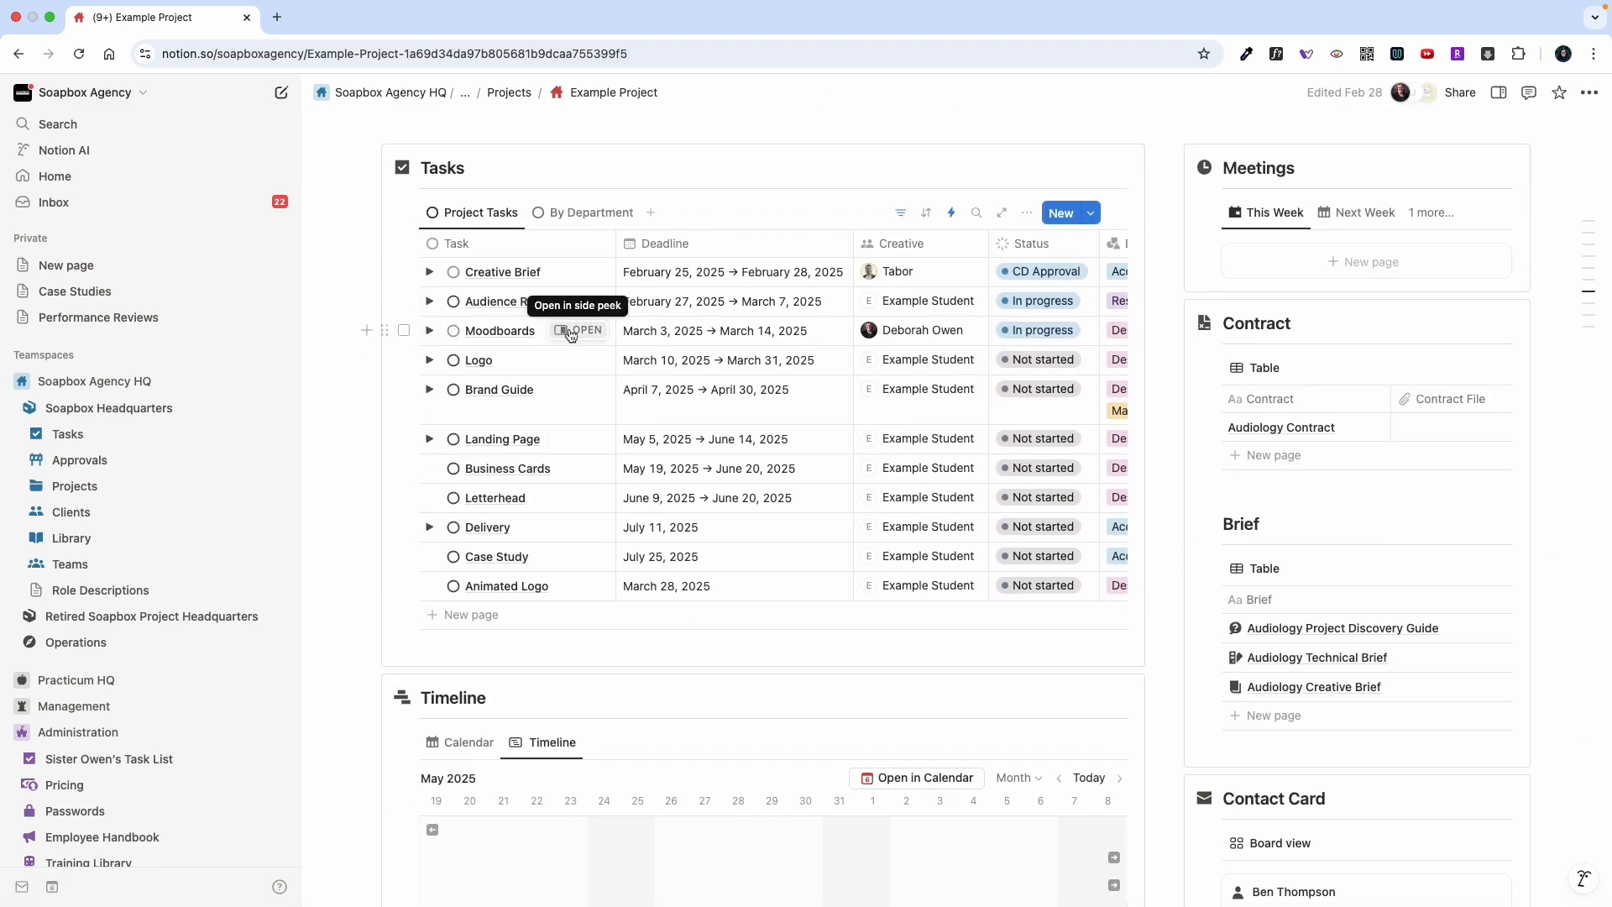
{"action": "left_click", "coordinate": [567, 330]}
{"action": "left_click", "coordinate": [848, 93]}
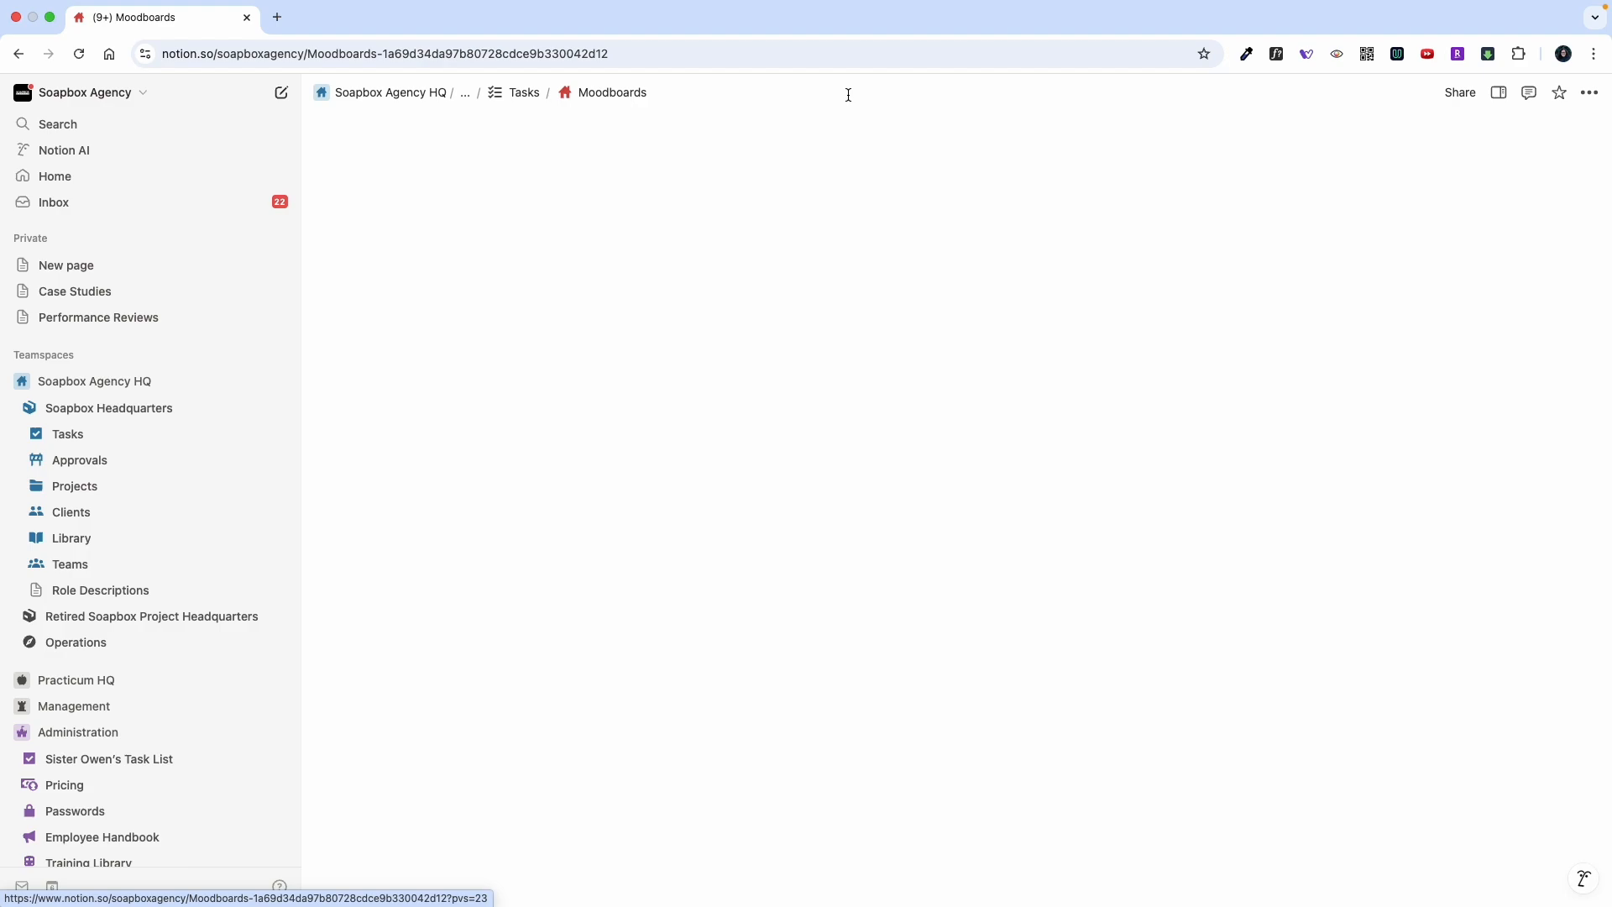
- Examine the Moodboards task's Deliverable Specs and the liked and disliked examples under Resources / Details from the Client
{"action": "scroll", "coordinate": [539, 576], "scroll_direction": "down", "scroll_amount": 5}
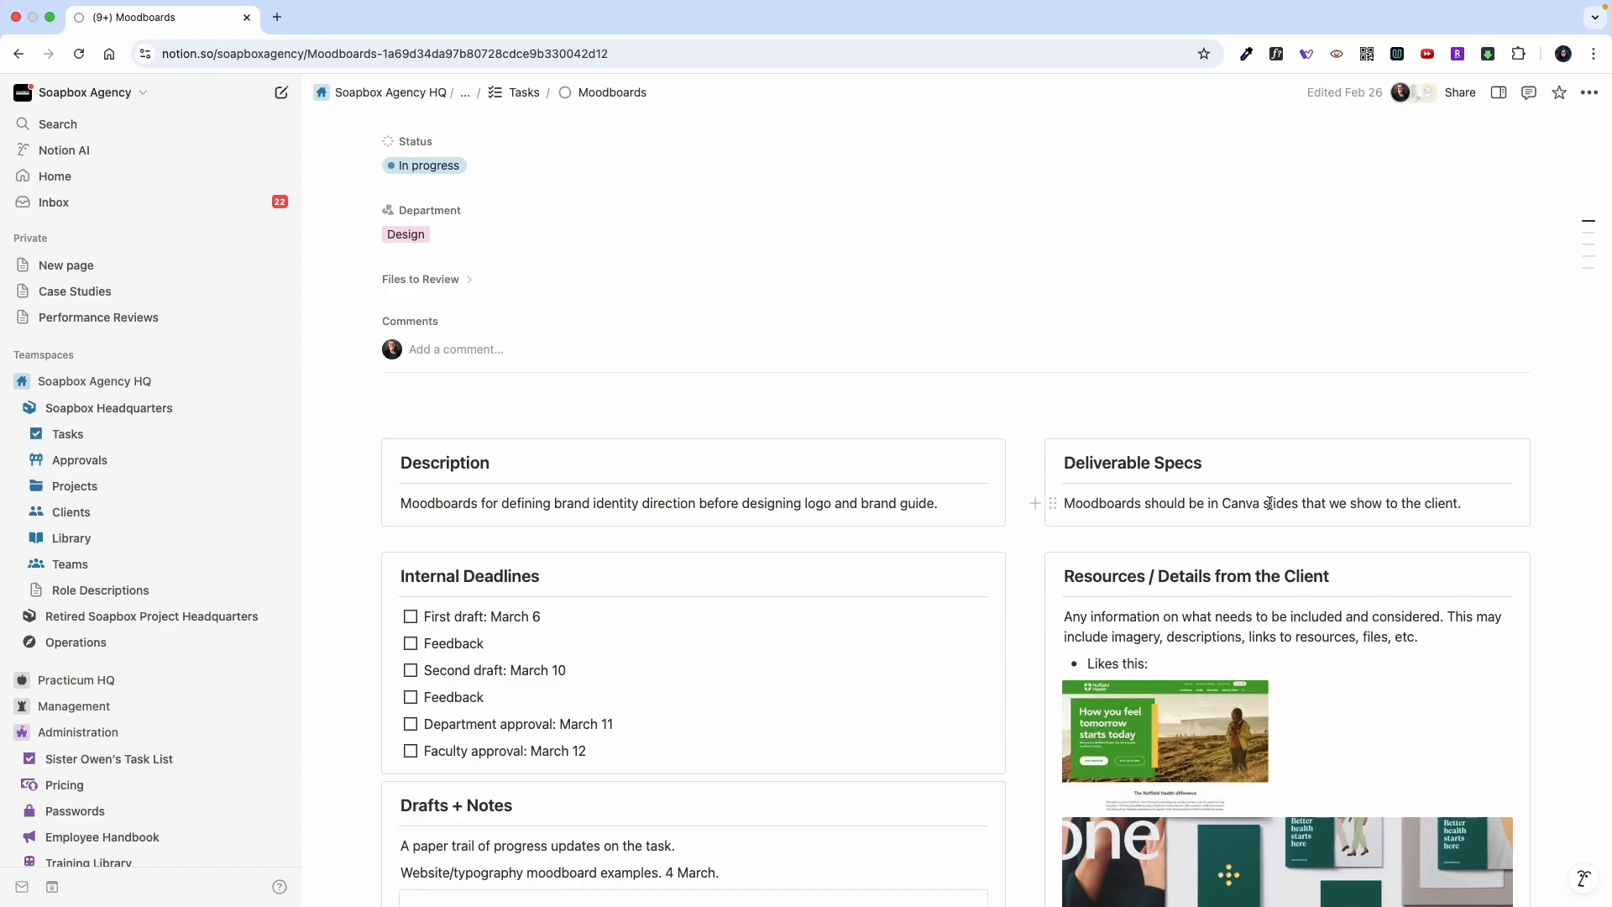
{"action": "scroll", "coordinate": [1140, 596], "scroll_direction": "down", "scroll_amount": 3}
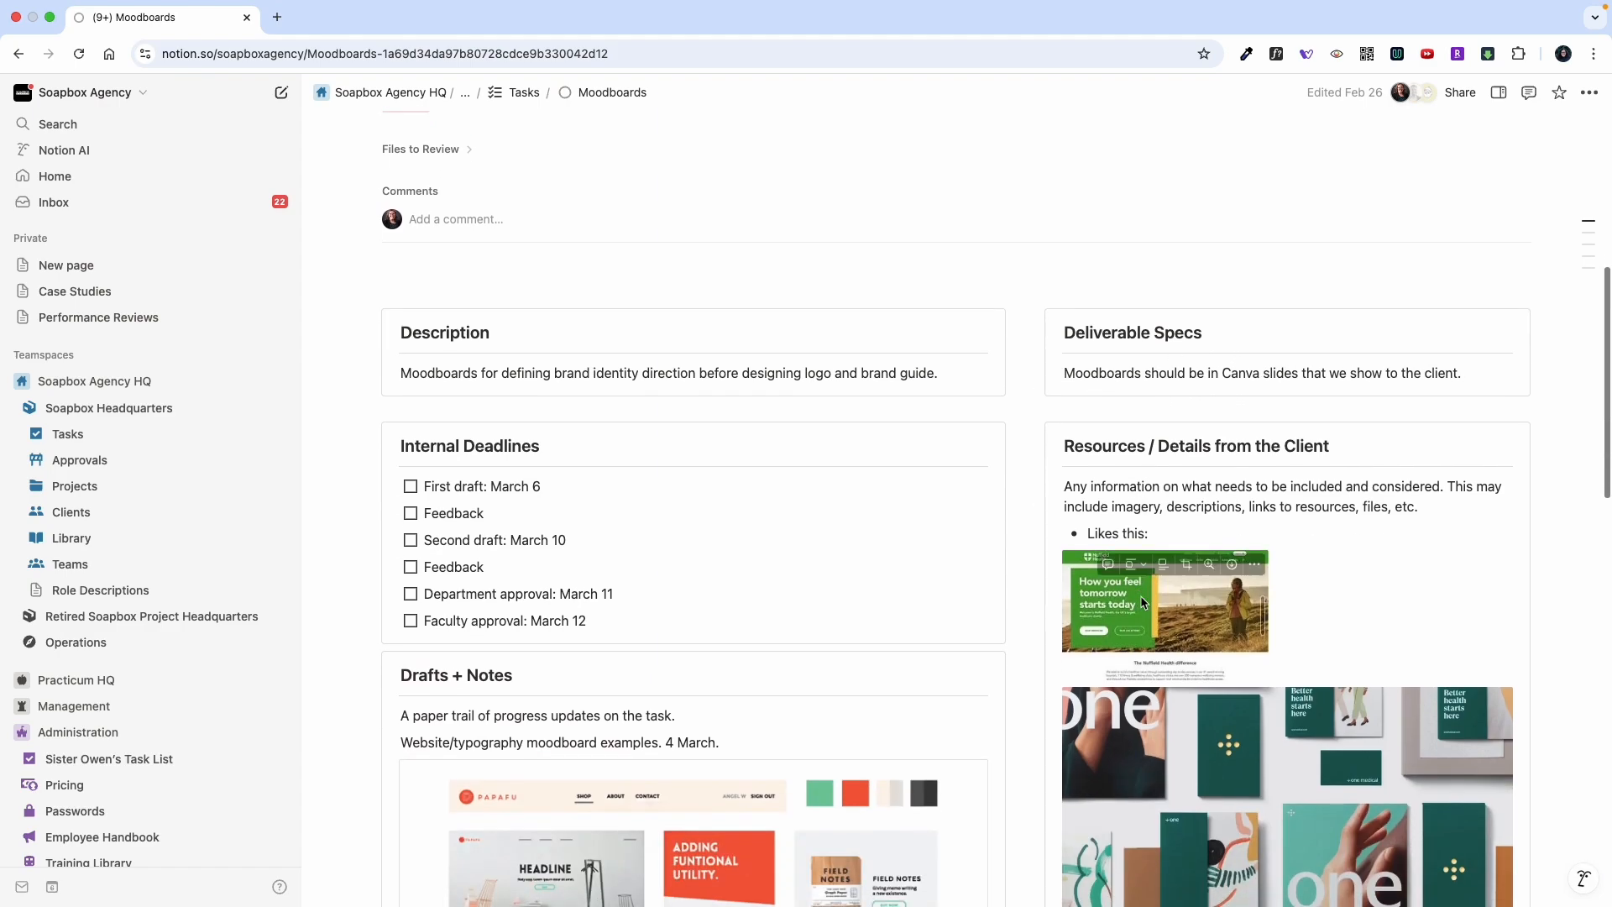
{"action": "scroll", "coordinate": [1223, 667], "scroll_direction": "down", "scroll_amount": 9}
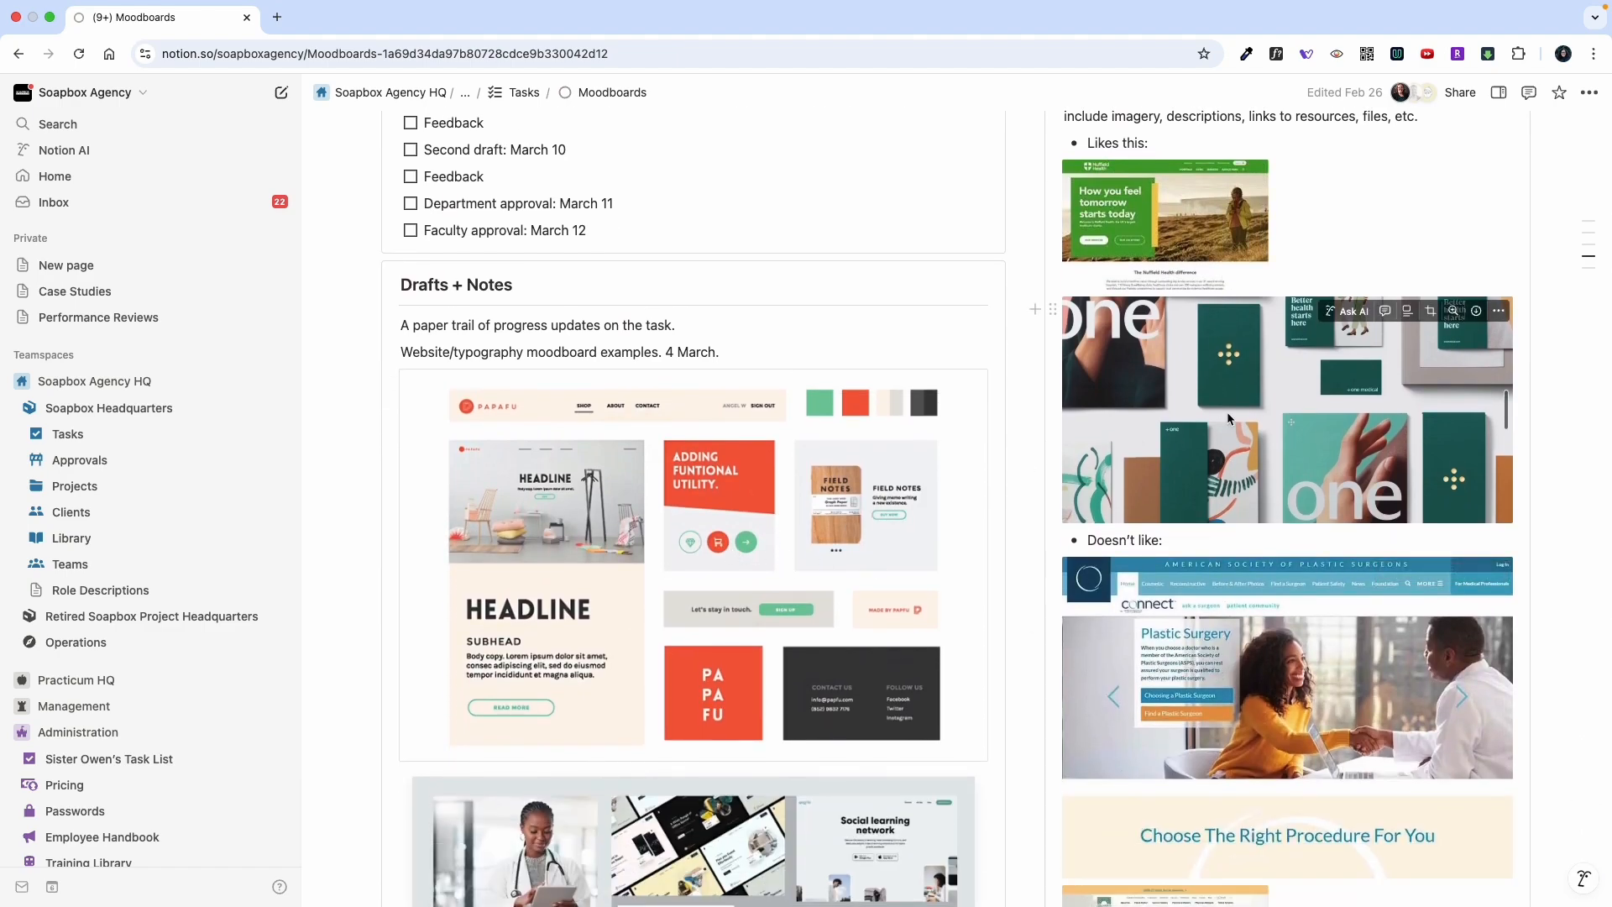
{"action": "scroll", "coordinate": [1226, 415], "scroll_direction": "up", "scroll_amount": 3}
{"action": "scroll", "coordinate": [1215, 520], "scroll_direction": "down", "scroll_amount": 4}
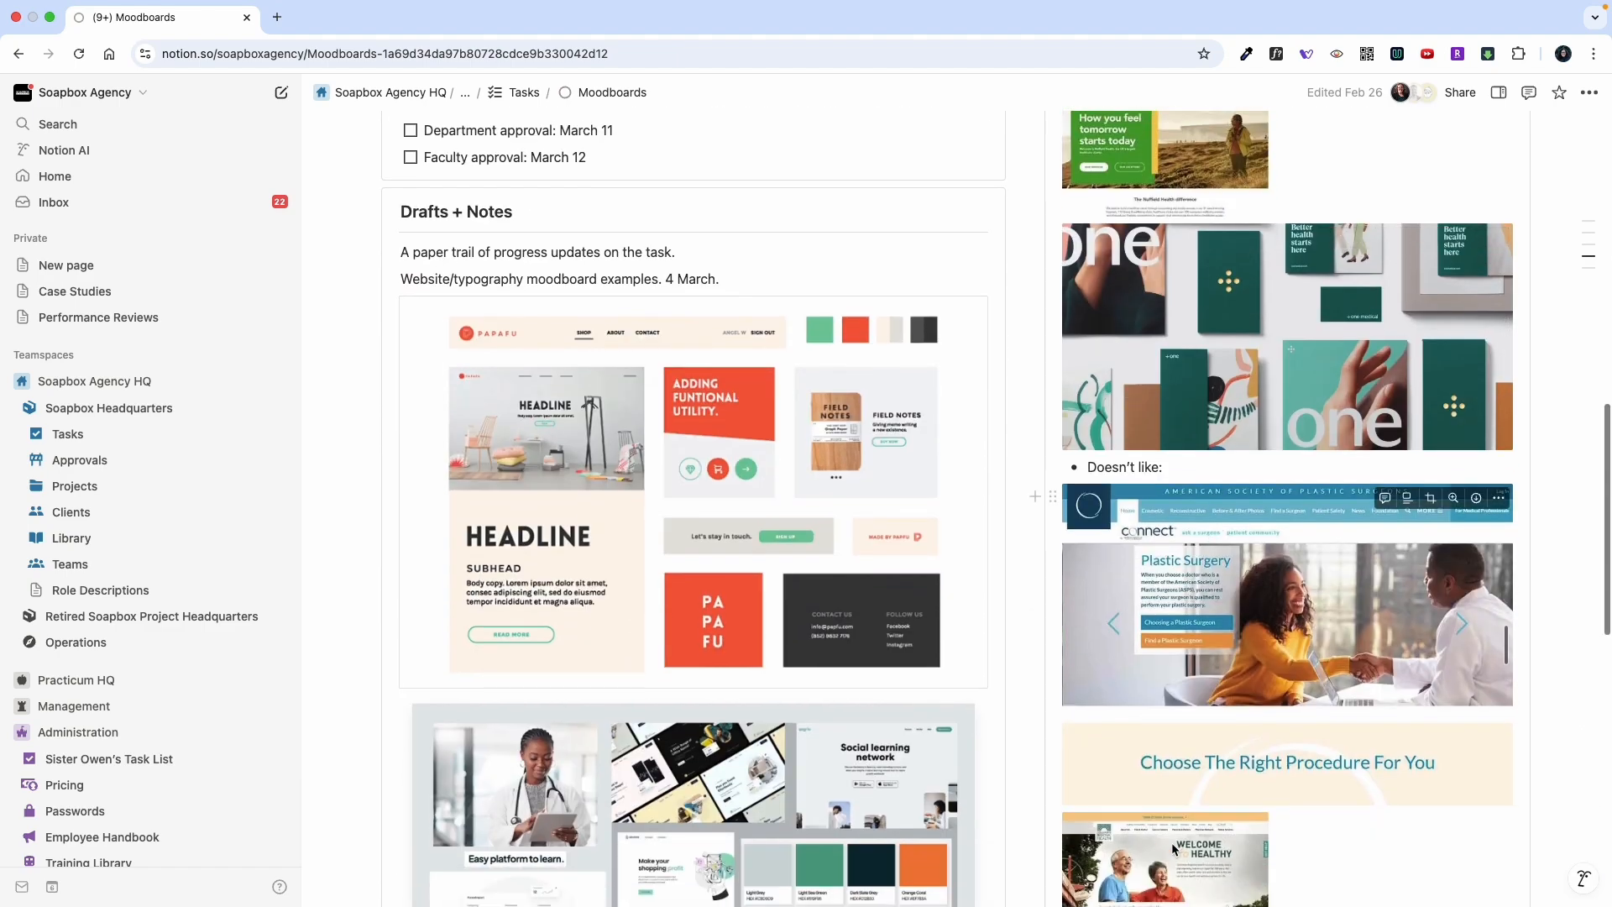
{"action": "scroll", "coordinate": [1266, 714], "scroll_direction": "up", "scroll_amount": 3}
{"action": "scroll", "coordinate": [1267, 720], "scroll_direction": "up", "scroll_amount": 3}
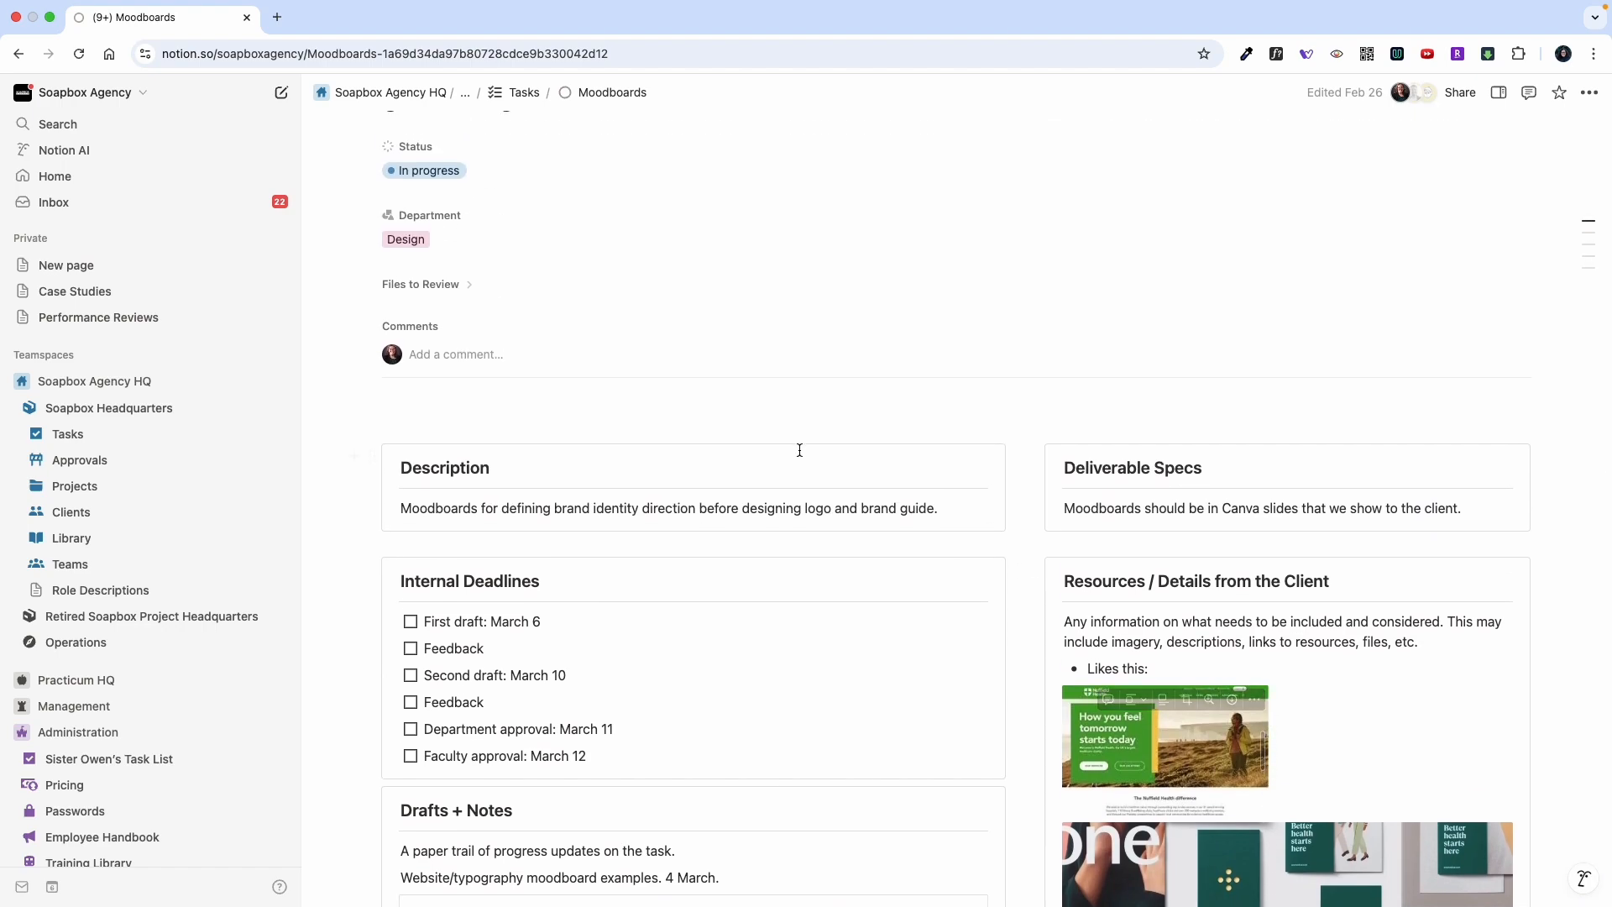
- Review the Moodboards task's Internal Deadlines and the dated moodboard drafts in its Drafts + Notes section
{"action": "scroll", "coordinate": [999, 641], "scroll_direction": "down", "scroll_amount": 5}
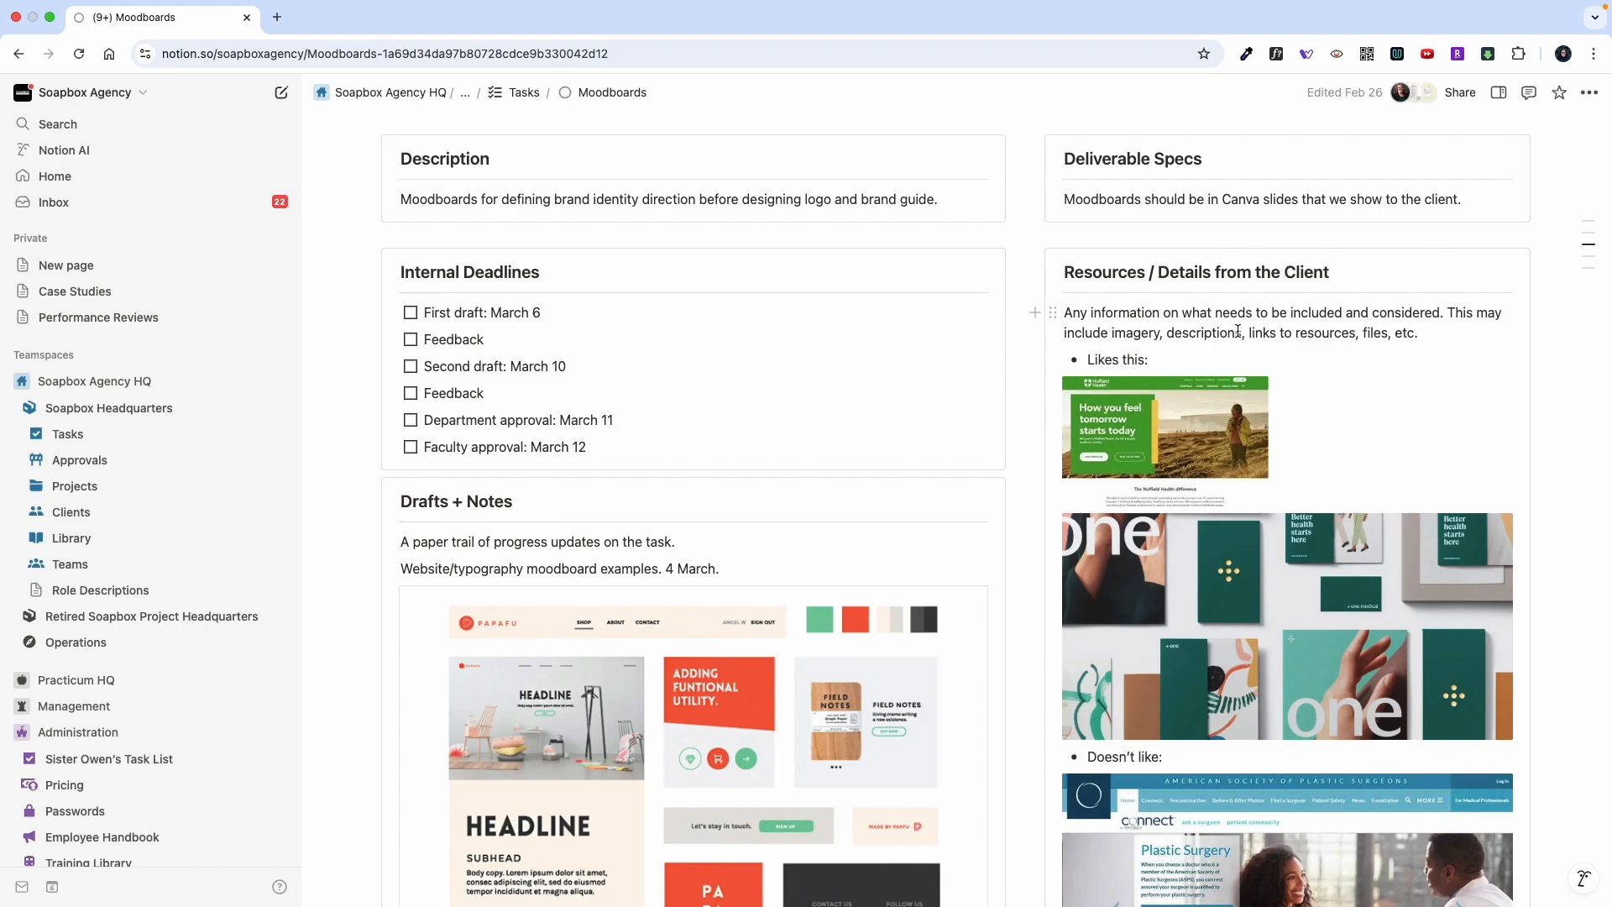
{"action": "scroll", "coordinate": [1236, 331], "scroll_direction": "down", "scroll_amount": 5}
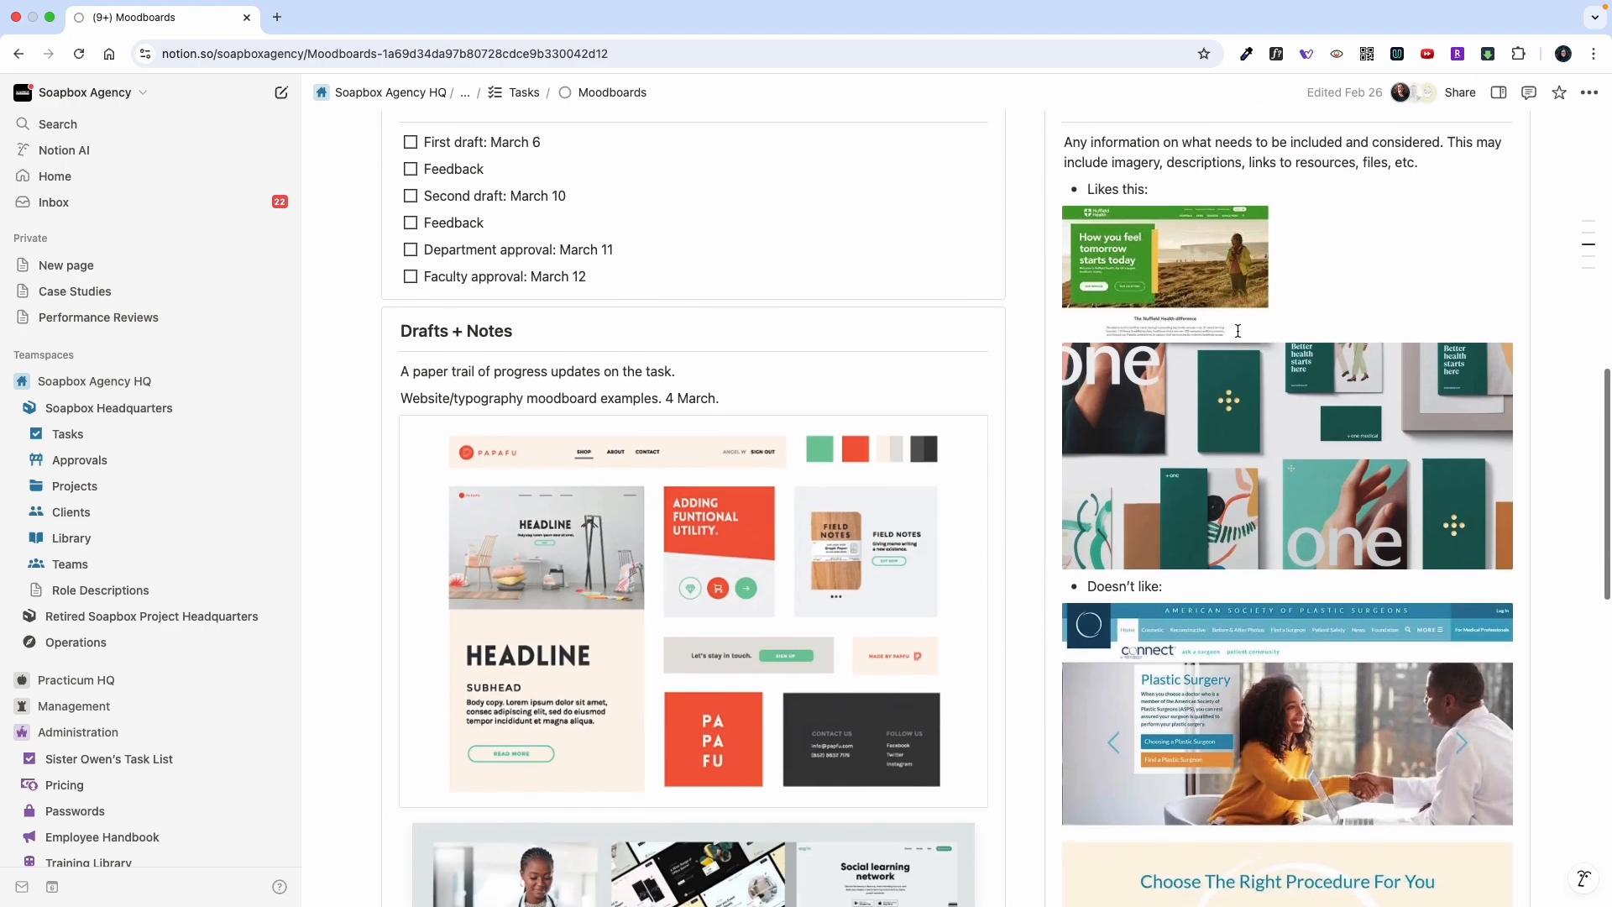
{"action": "scroll", "coordinate": [1236, 329], "scroll_direction": "up", "scroll_amount": 1}
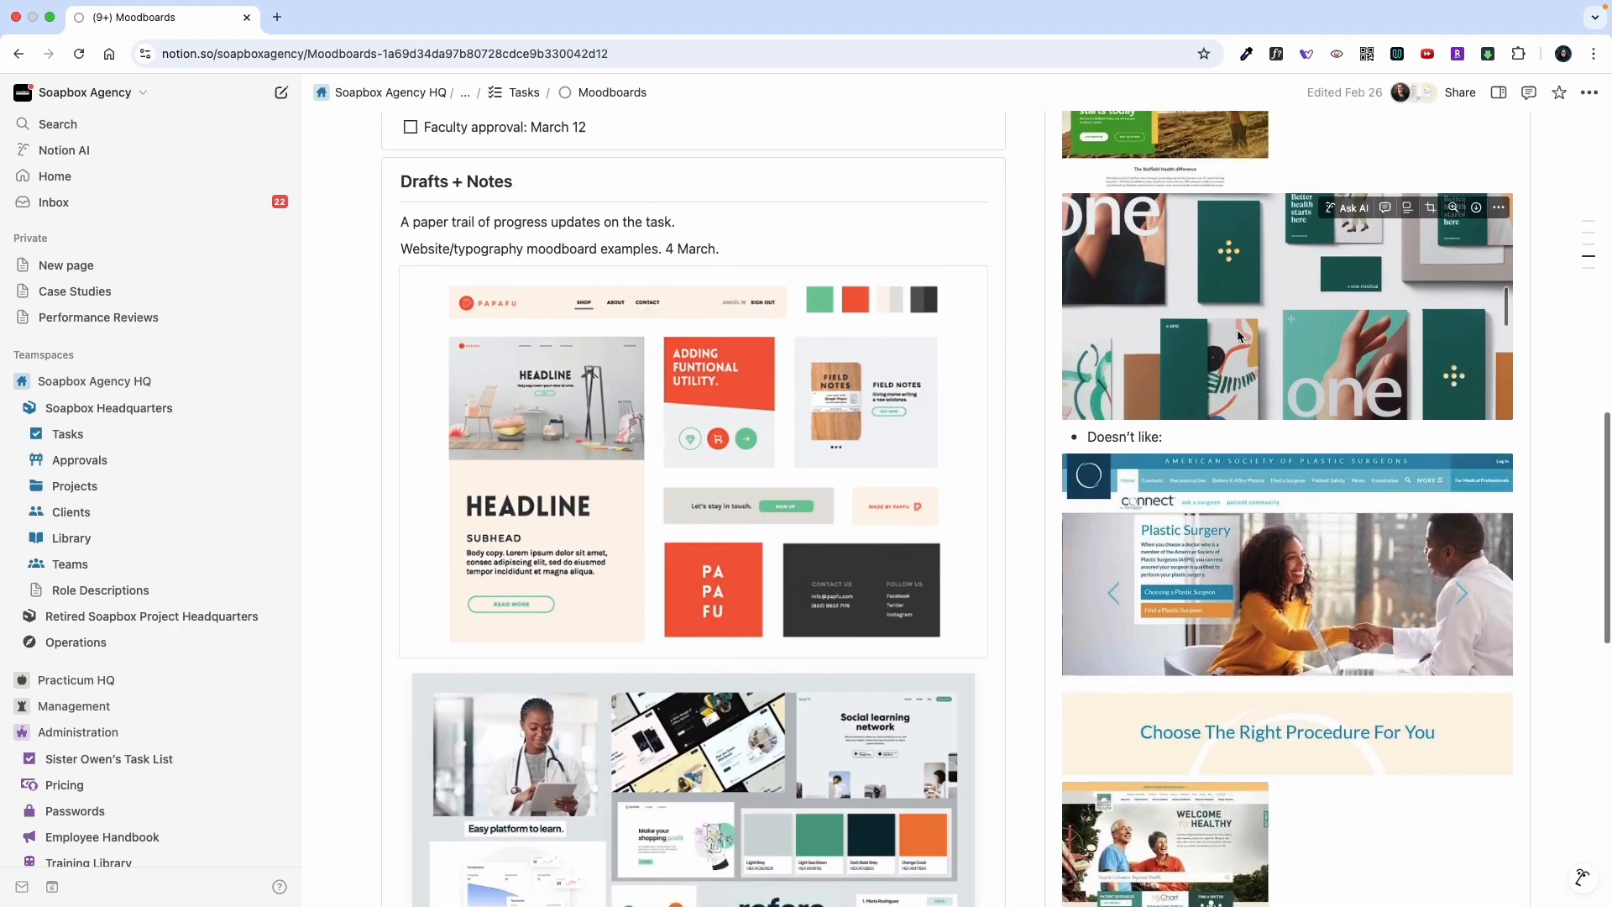
{"action": "scroll", "coordinate": [582, 478], "scroll_direction": "down", "scroll_amount": 10}
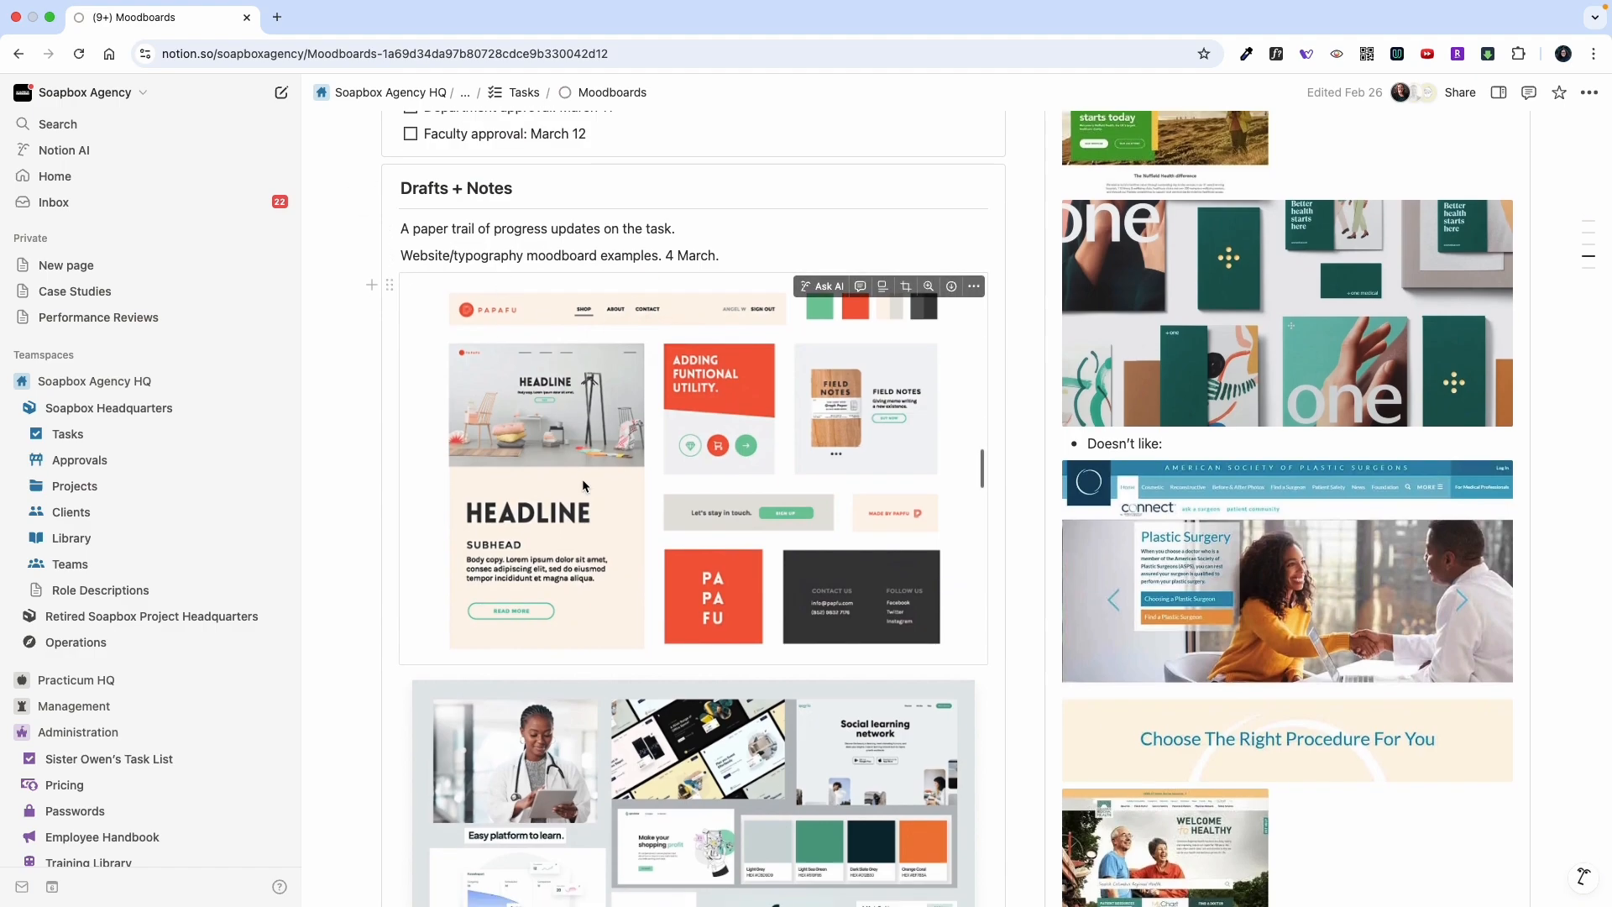
{"action": "scroll", "coordinate": [582, 484], "scroll_direction": "down", "scroll_amount": 1}
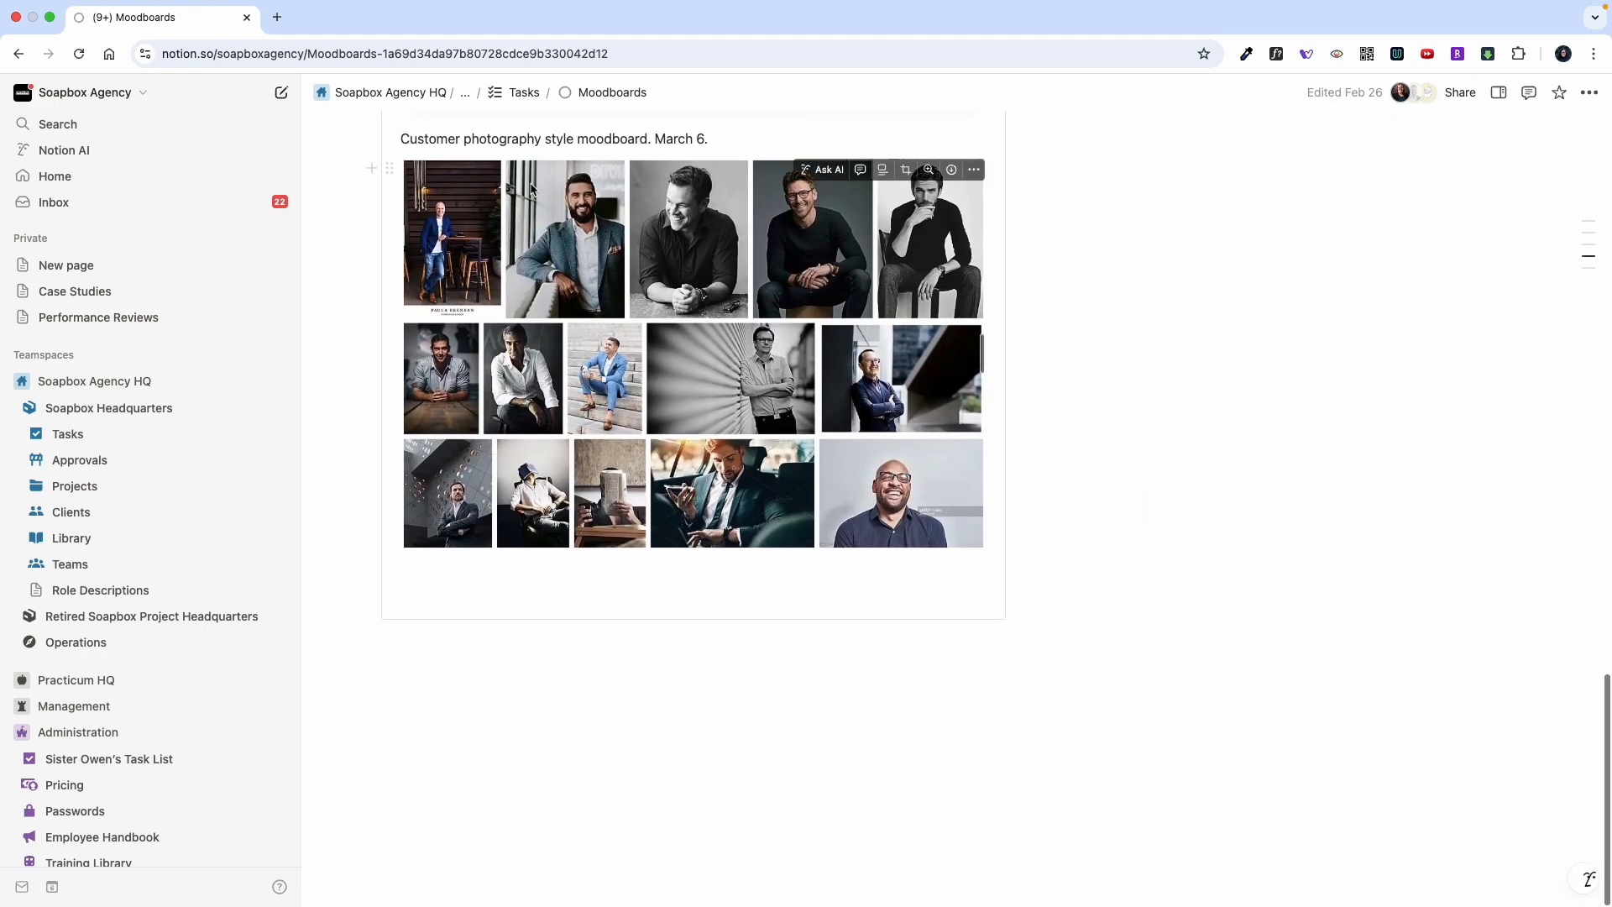
{"action": "scroll", "coordinate": [622, 445], "scroll_direction": "up", "scroll_amount": 7}
{"action": "scroll", "coordinate": [638, 455], "scroll_direction": "up", "scroll_amount": 4}
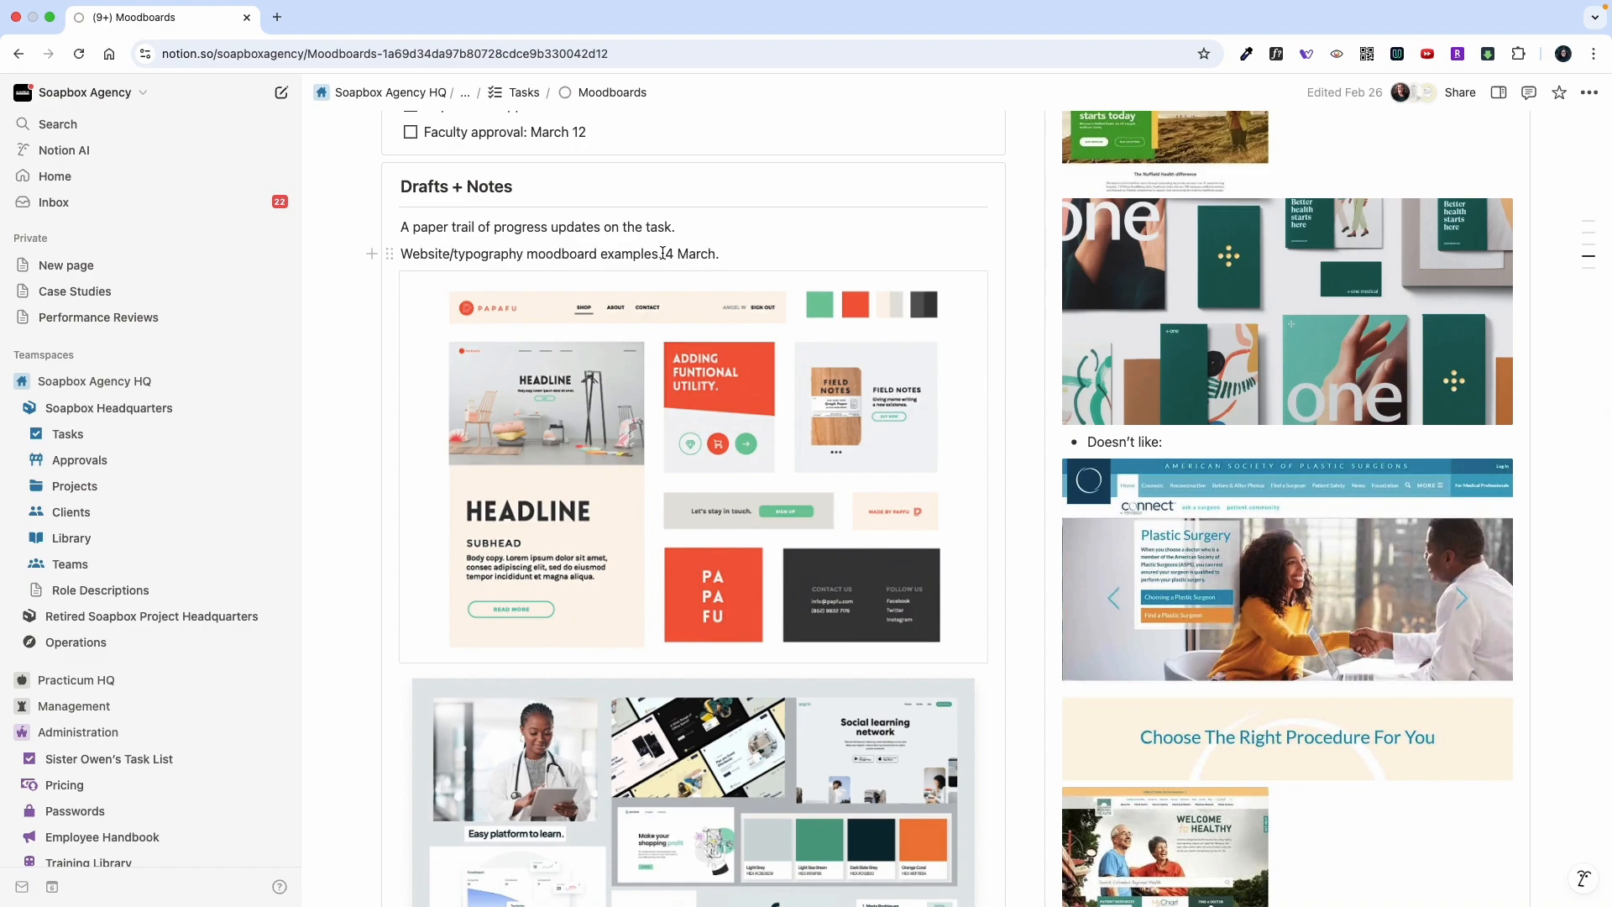
{"action": "scroll", "coordinate": [662, 253], "scroll_direction": "up", "scroll_amount": 2}
{"action": "scroll", "coordinate": [693, 353], "scroll_direction": "up", "scroll_amount": 7}
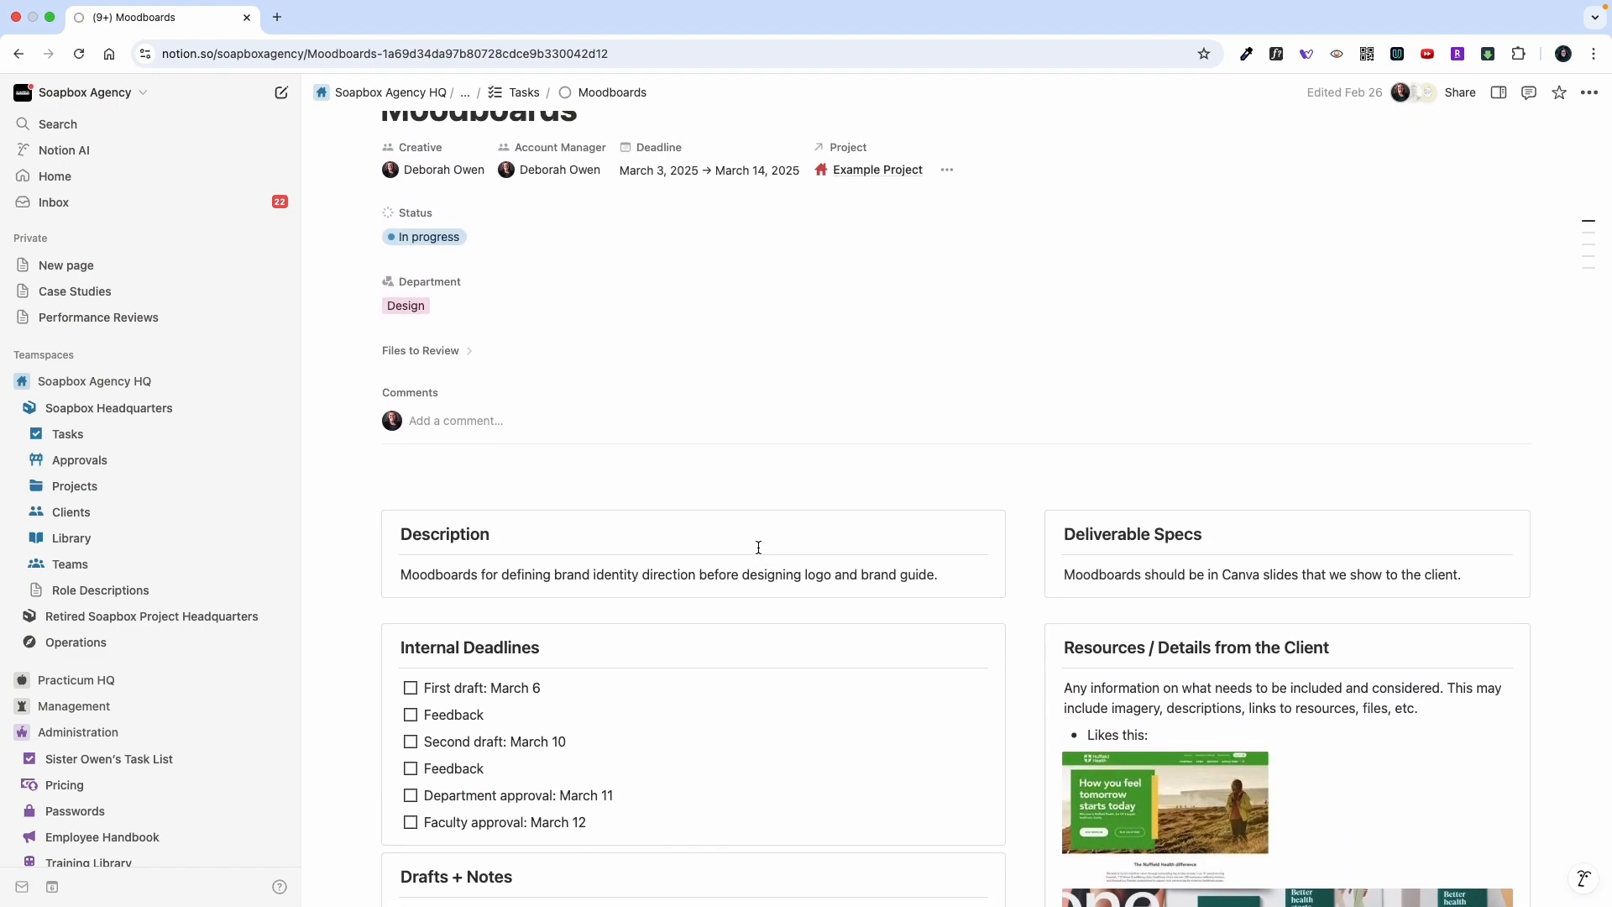
- Set the Moodboards task's status to Lead Approval and check its drafts and properties
{"action": "left_click", "coordinate": [428, 236]}
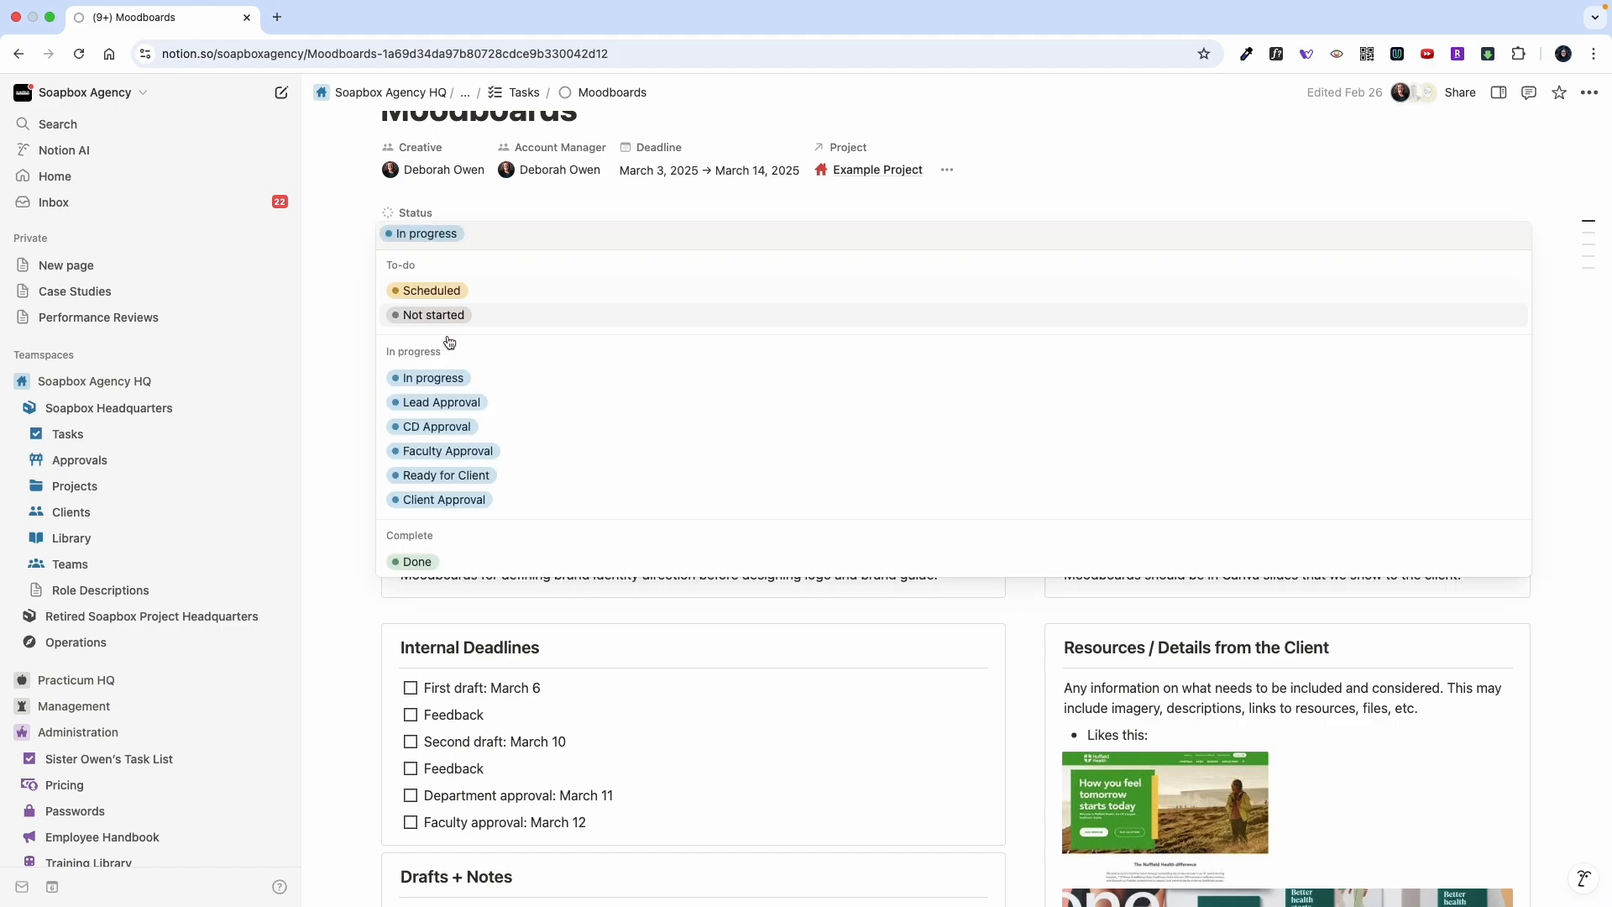
{"action": "left_click", "coordinate": [475, 411]}
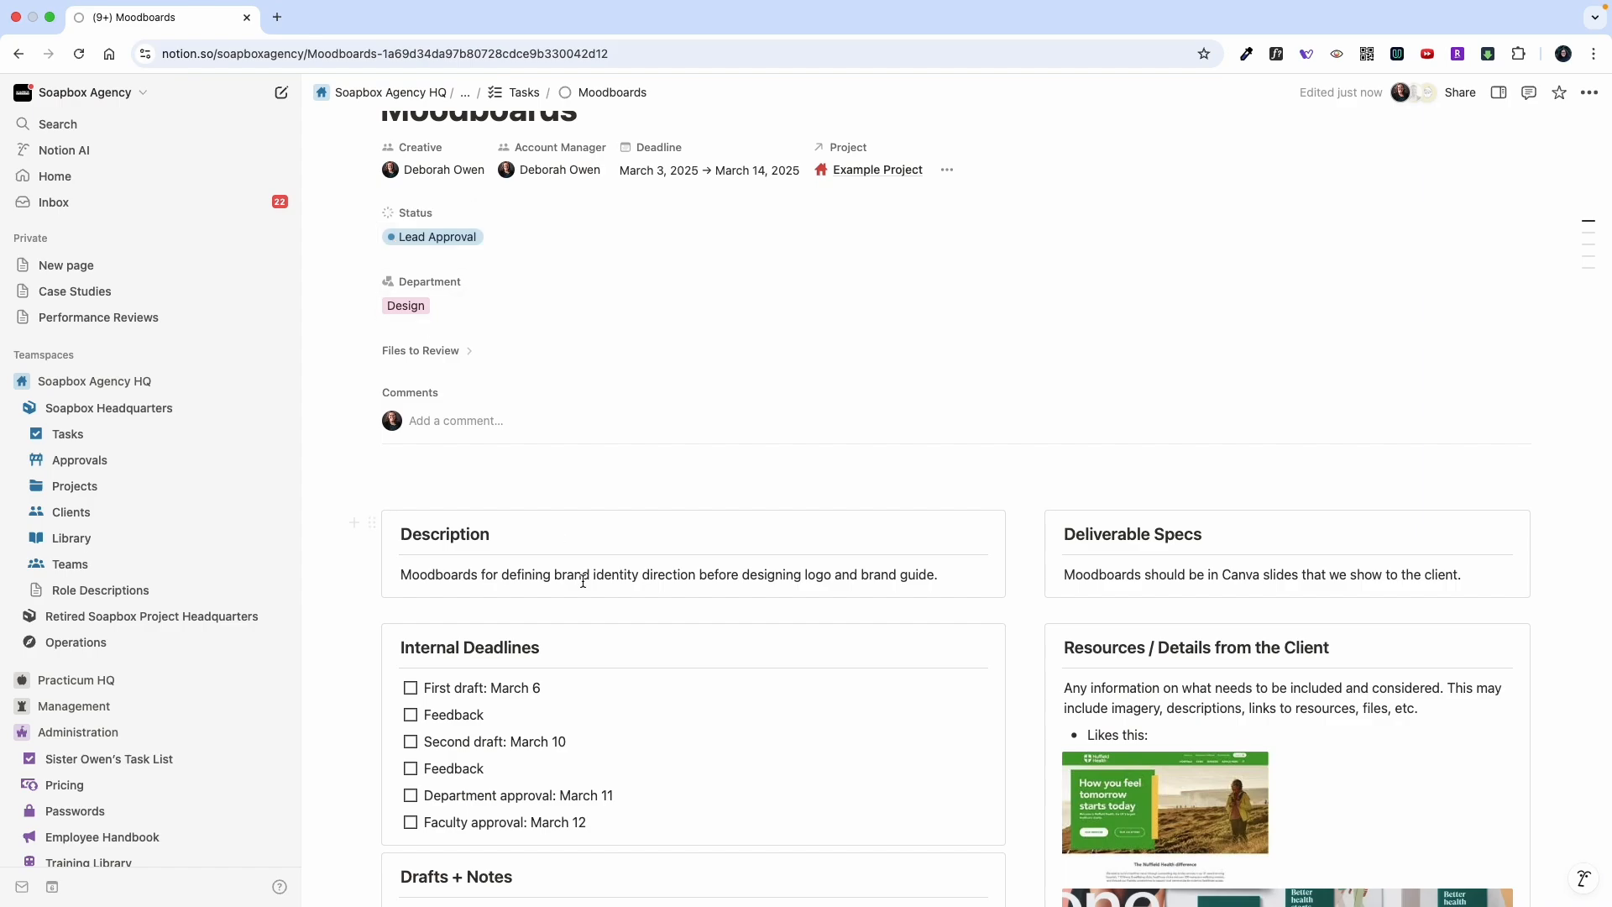
{"action": "scroll", "coordinate": [579, 570], "scroll_direction": "down", "scroll_amount": 8}
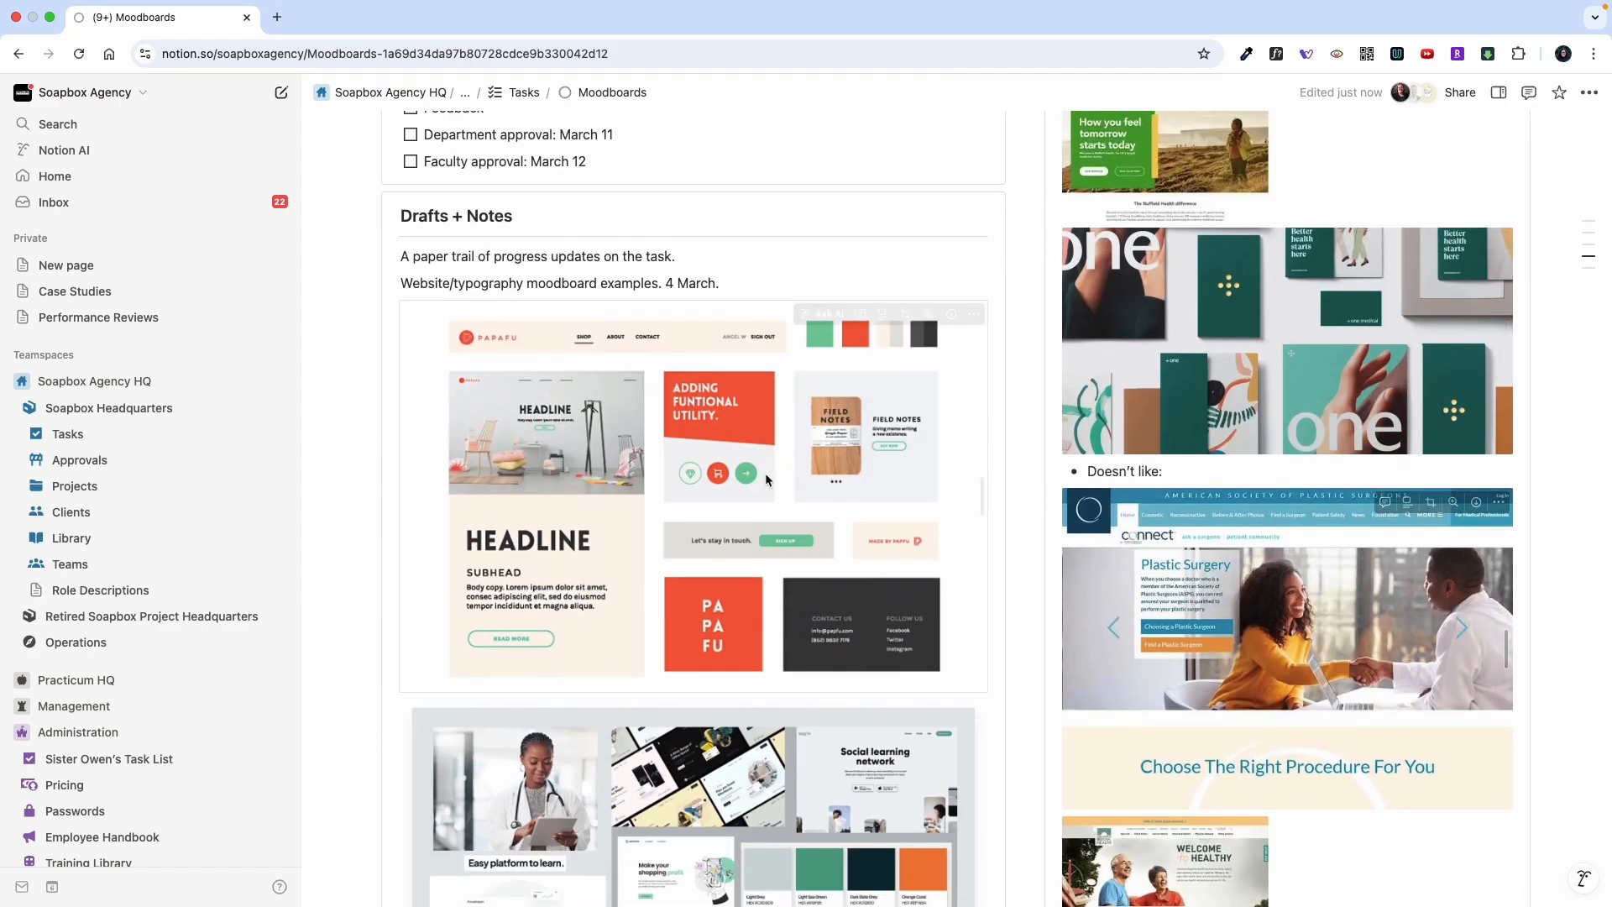
{"action": "scroll", "coordinate": [764, 472], "scroll_direction": "up", "scroll_amount": 8}
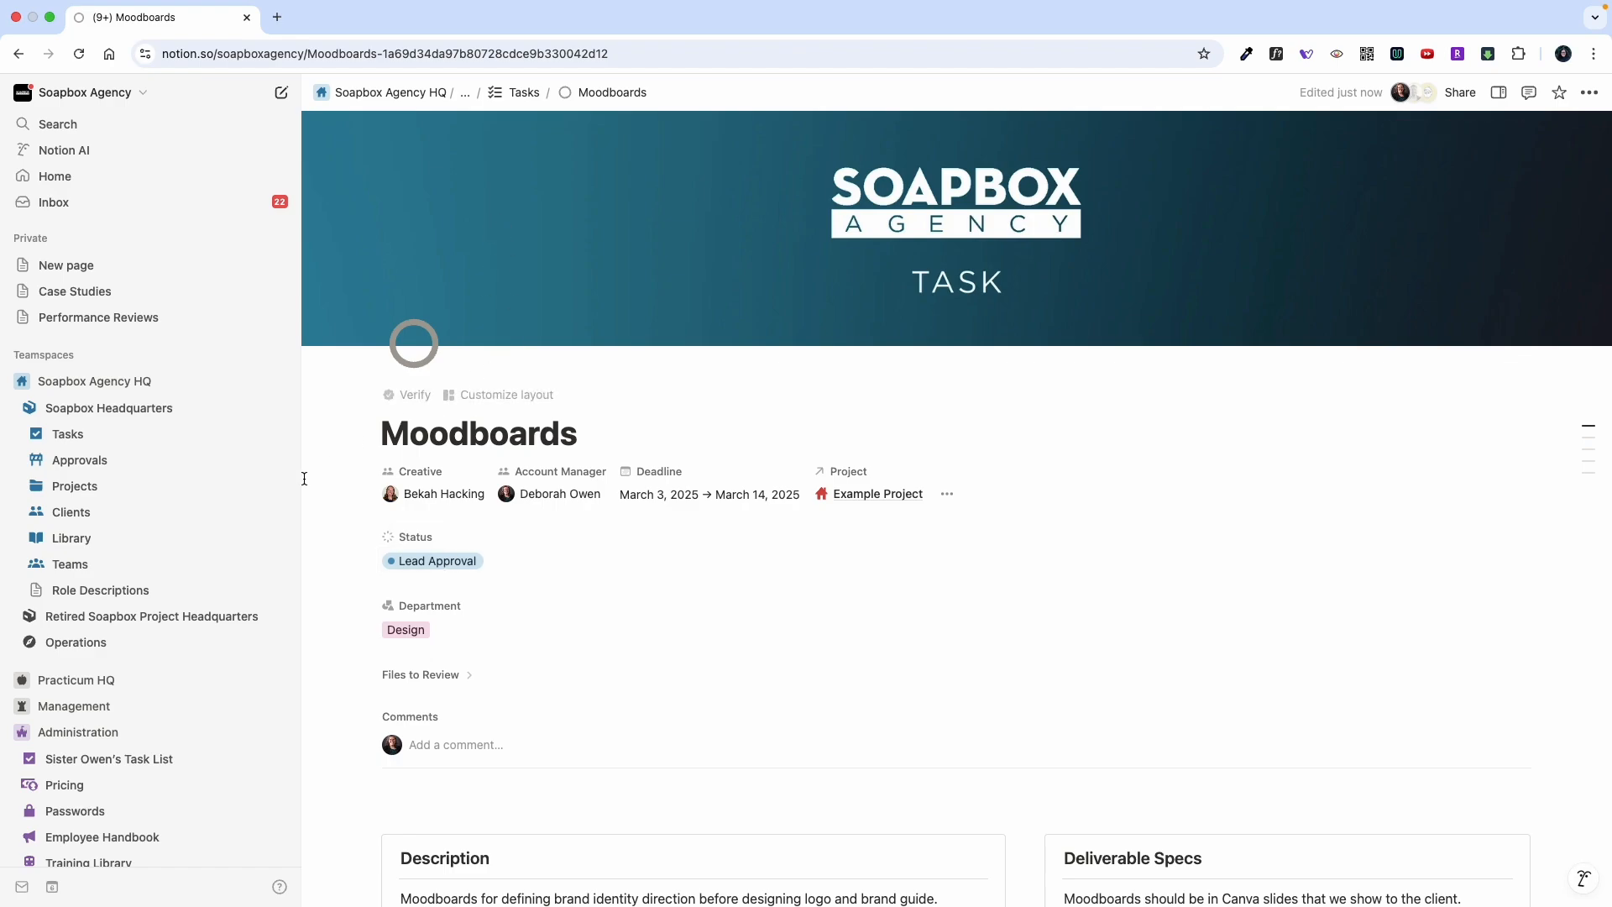
- Create a new blank task from the Soapbox Headquarters Tasks page and return to that Tasks page
{"action": "left_click", "coordinate": [140, 434]}
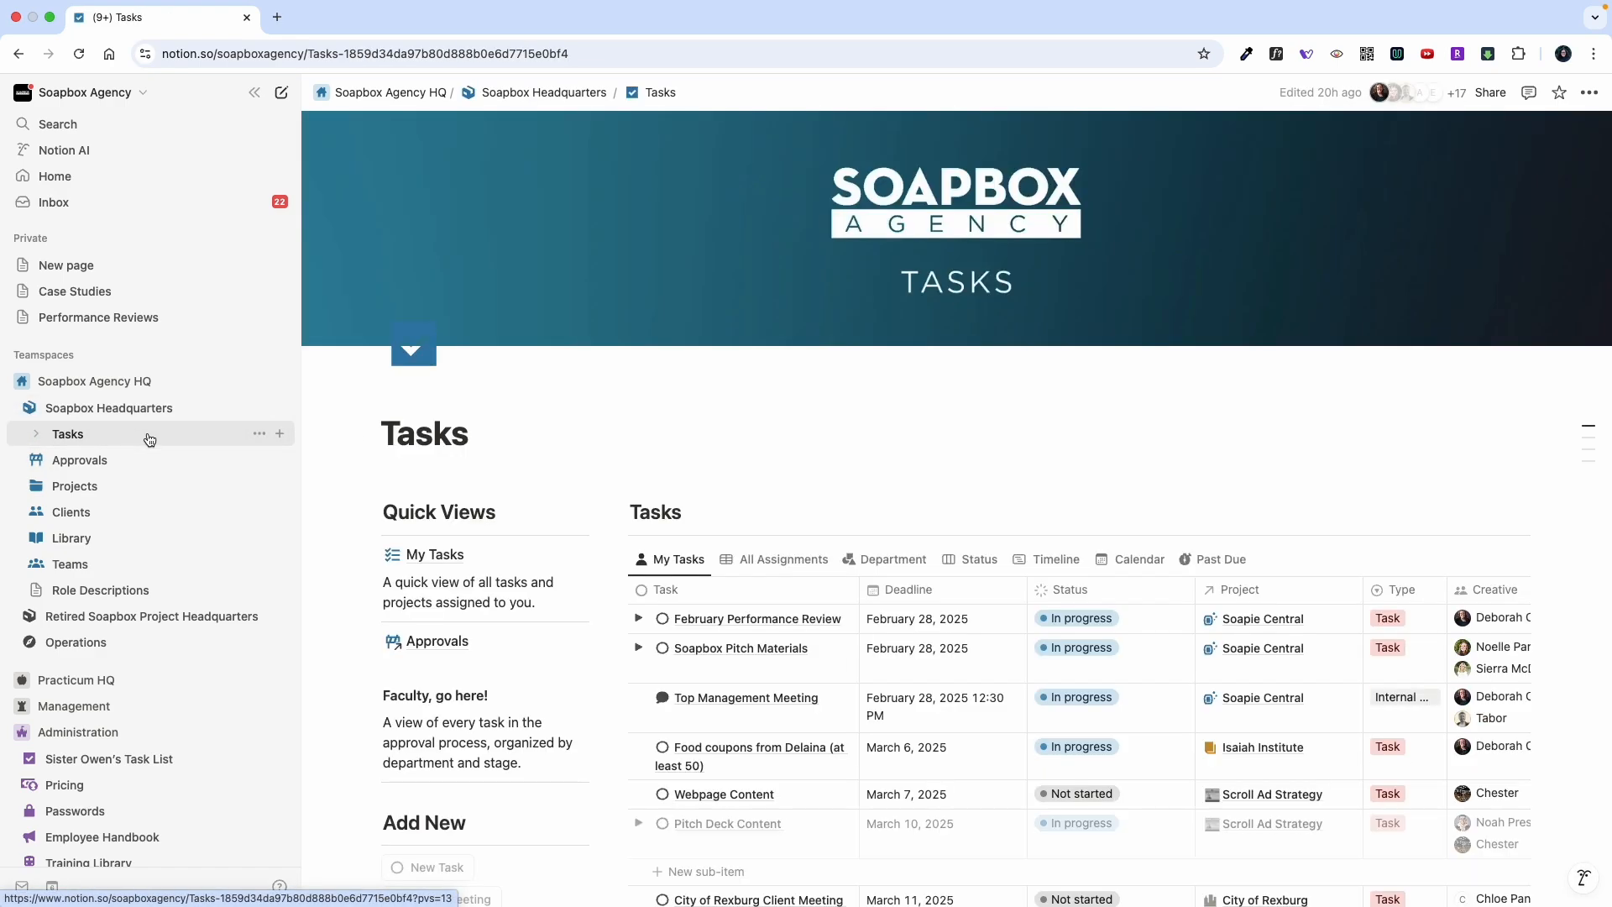
{"action": "scroll", "coordinate": [534, 687], "scroll_direction": "down", "scroll_amount": 5}
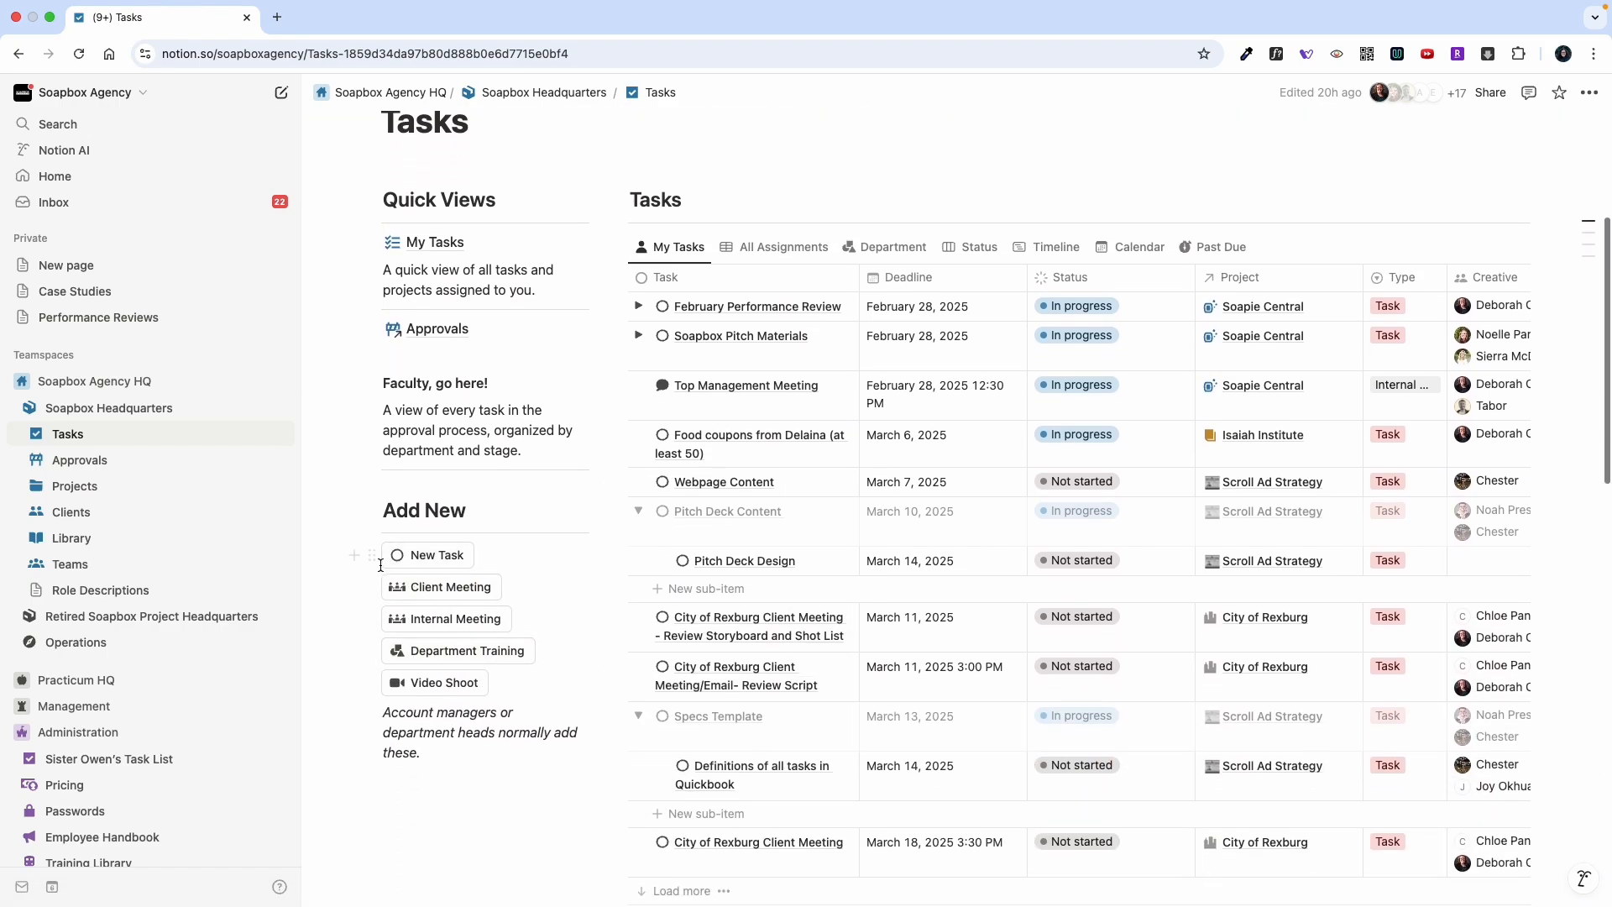
{"action": "left_click", "coordinate": [426, 556]}
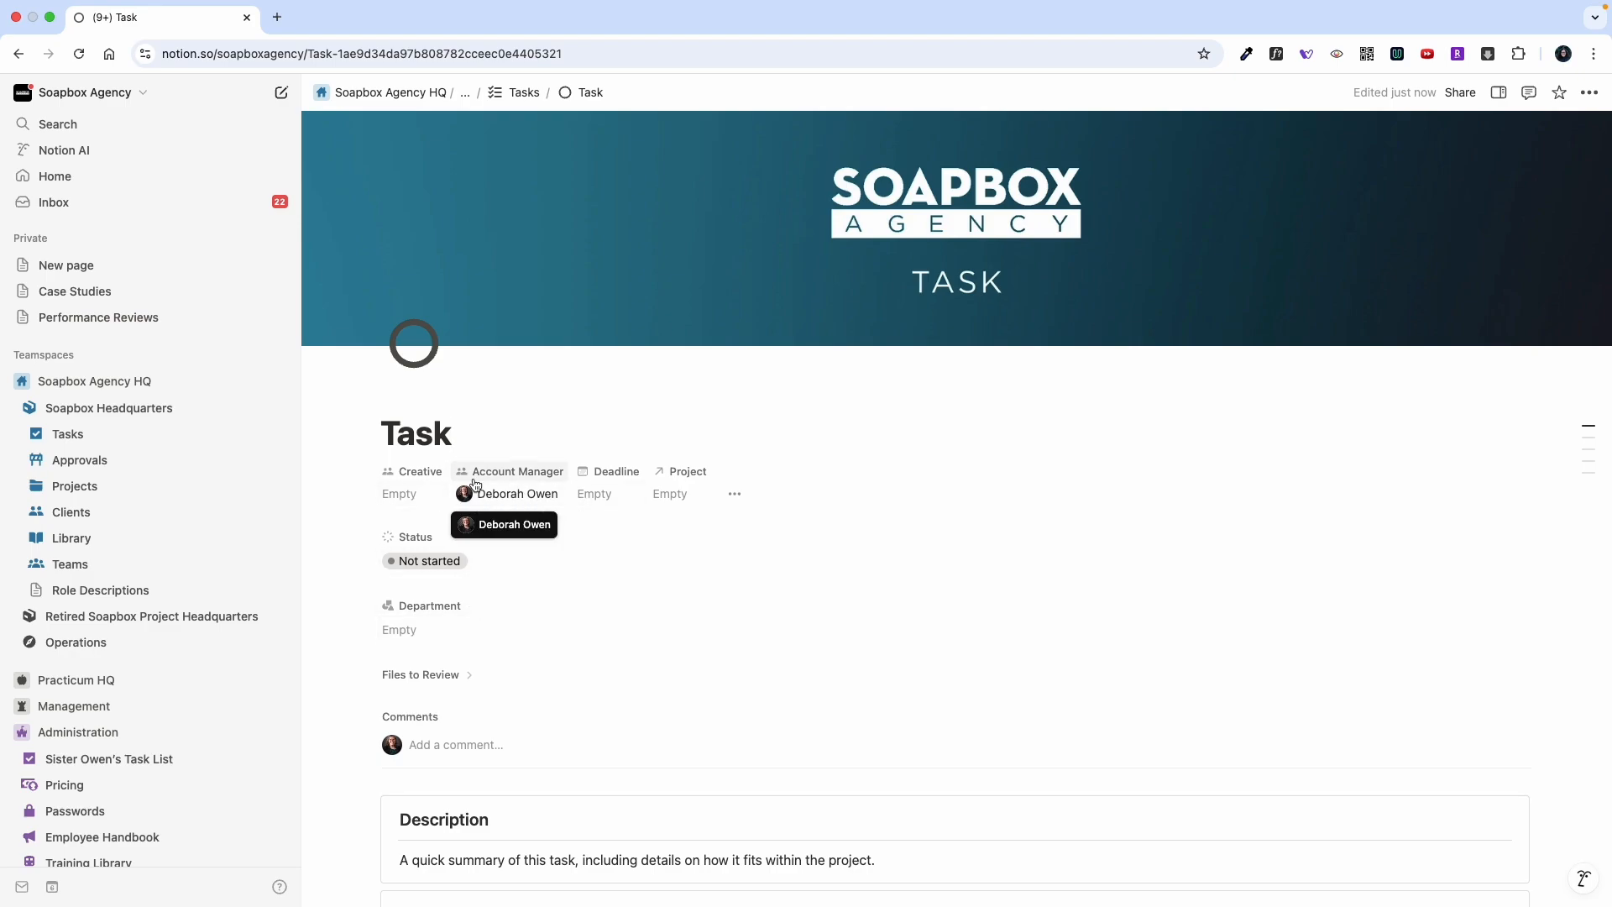
{"action": "left_click", "coordinate": [502, 94]}
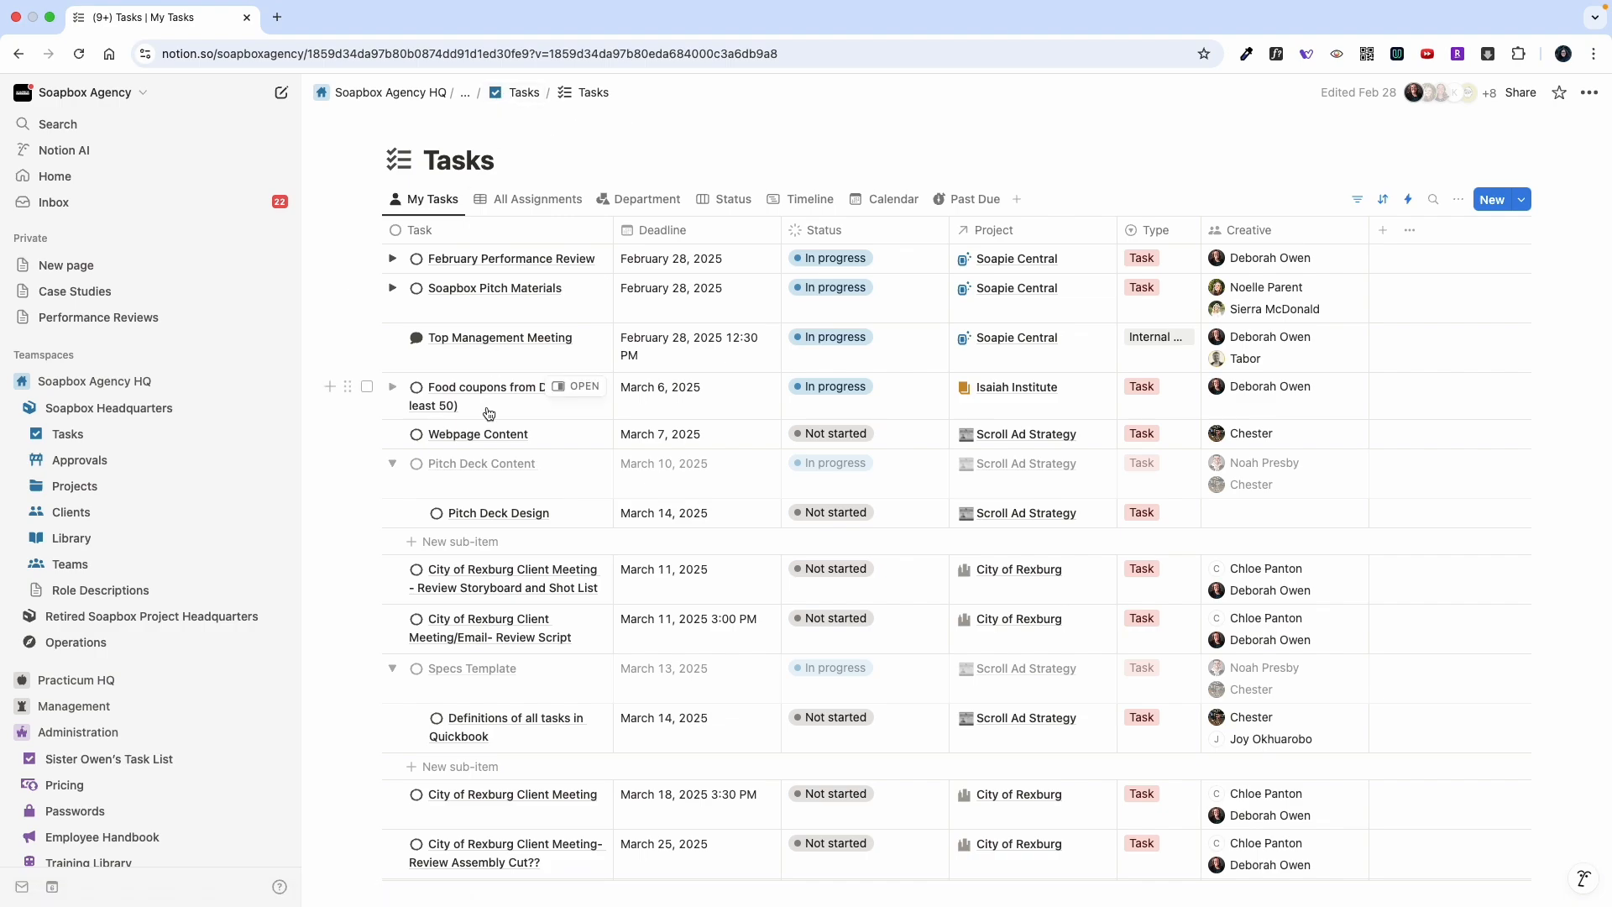
{"action": "left_click", "coordinate": [515, 92]}
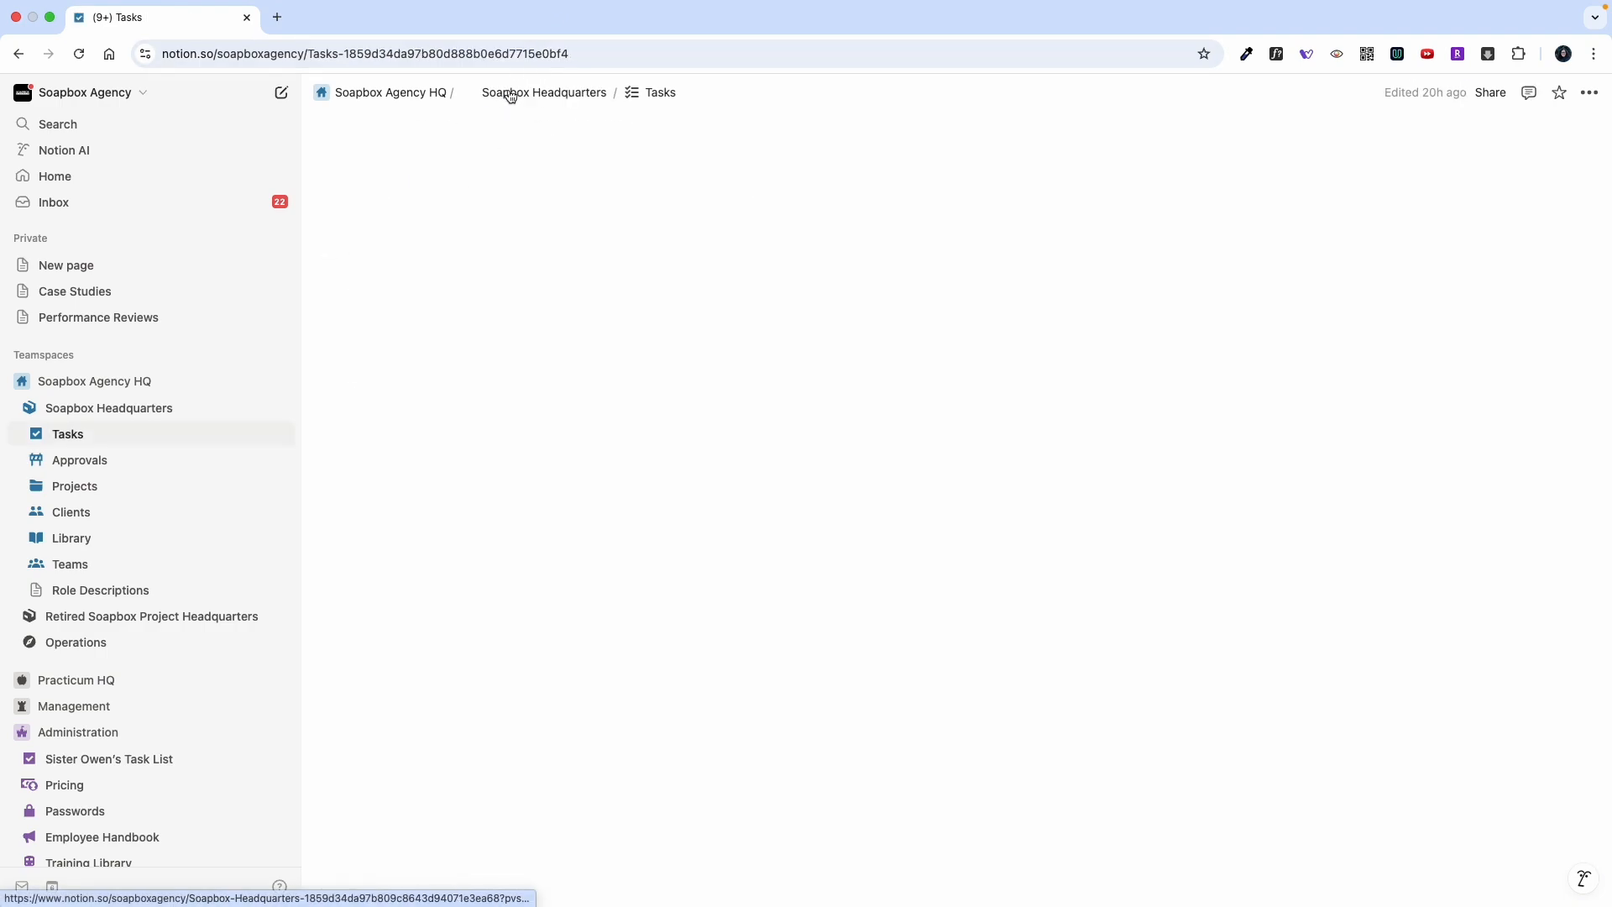